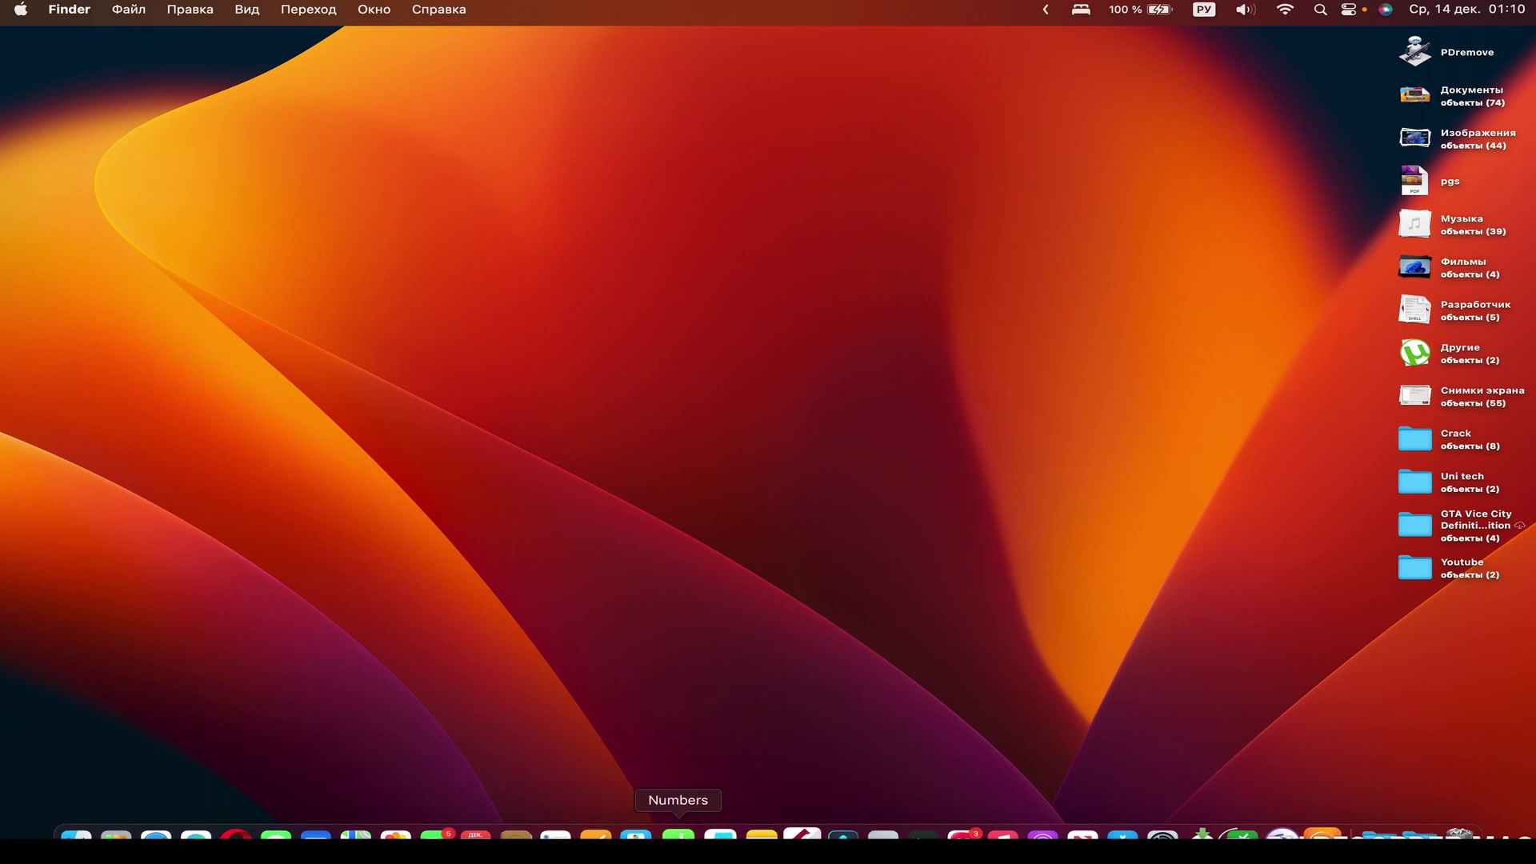
Step: Open Freeform, create a new board and add a sticky note to it
{"action": "left_click", "coordinate": [717, 836]}
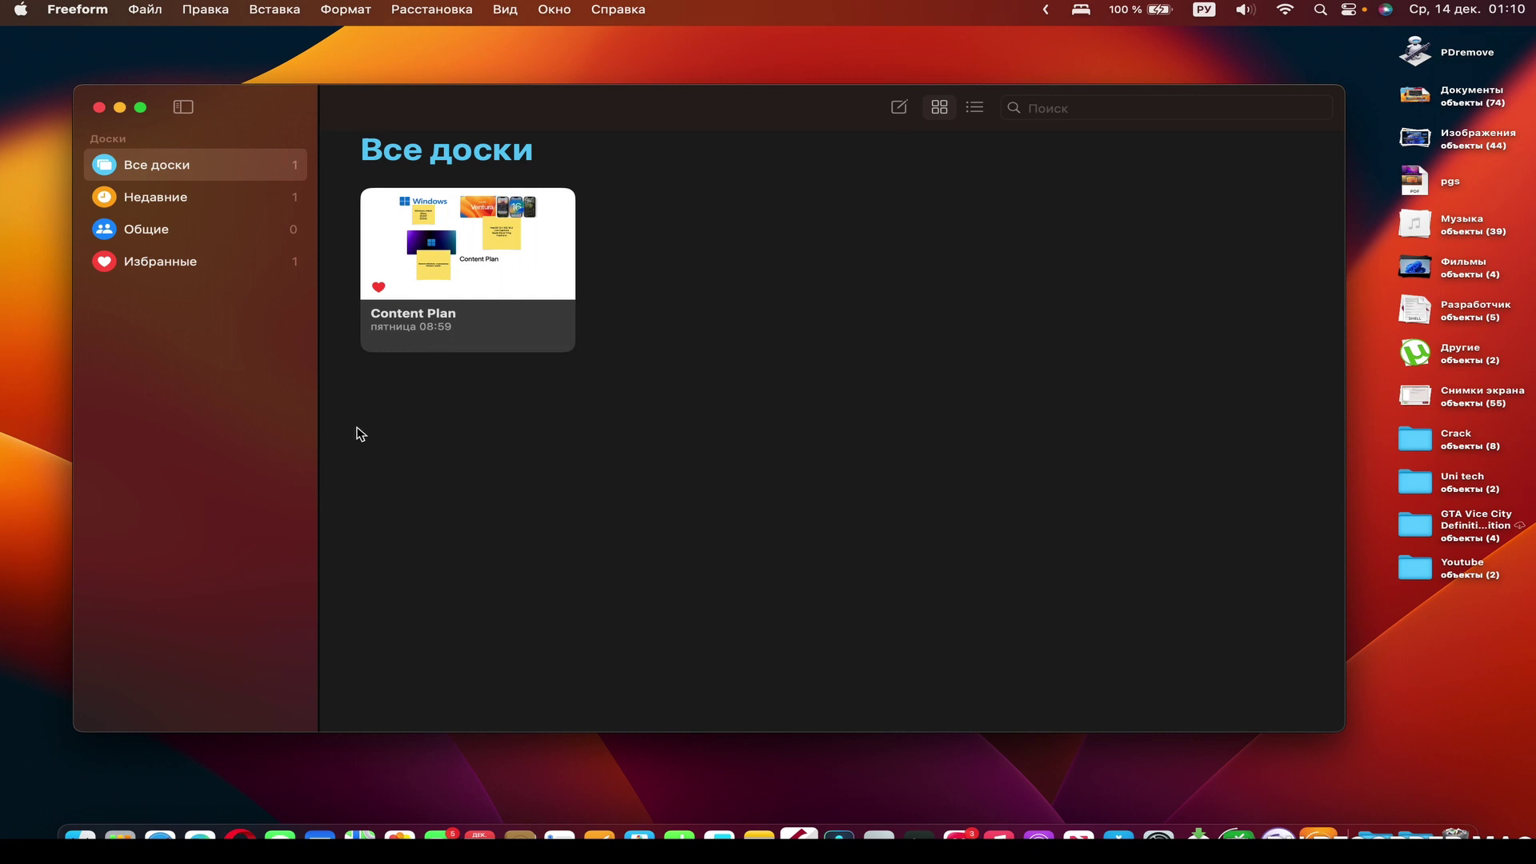
{"action": "left_click", "coordinate": [900, 108]}
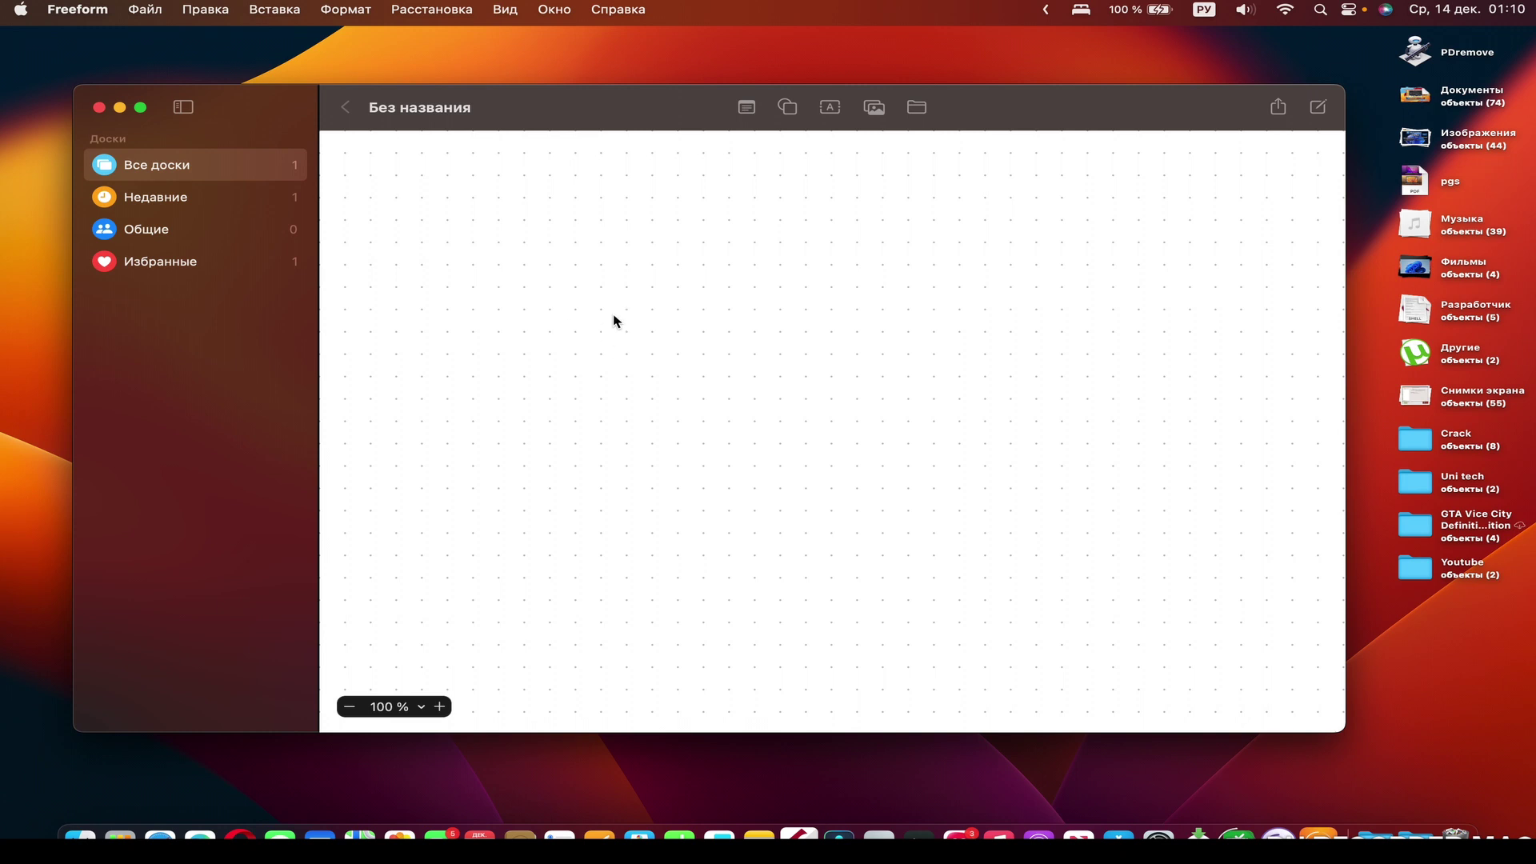
{"action": "left_click", "coordinate": [744, 110]}
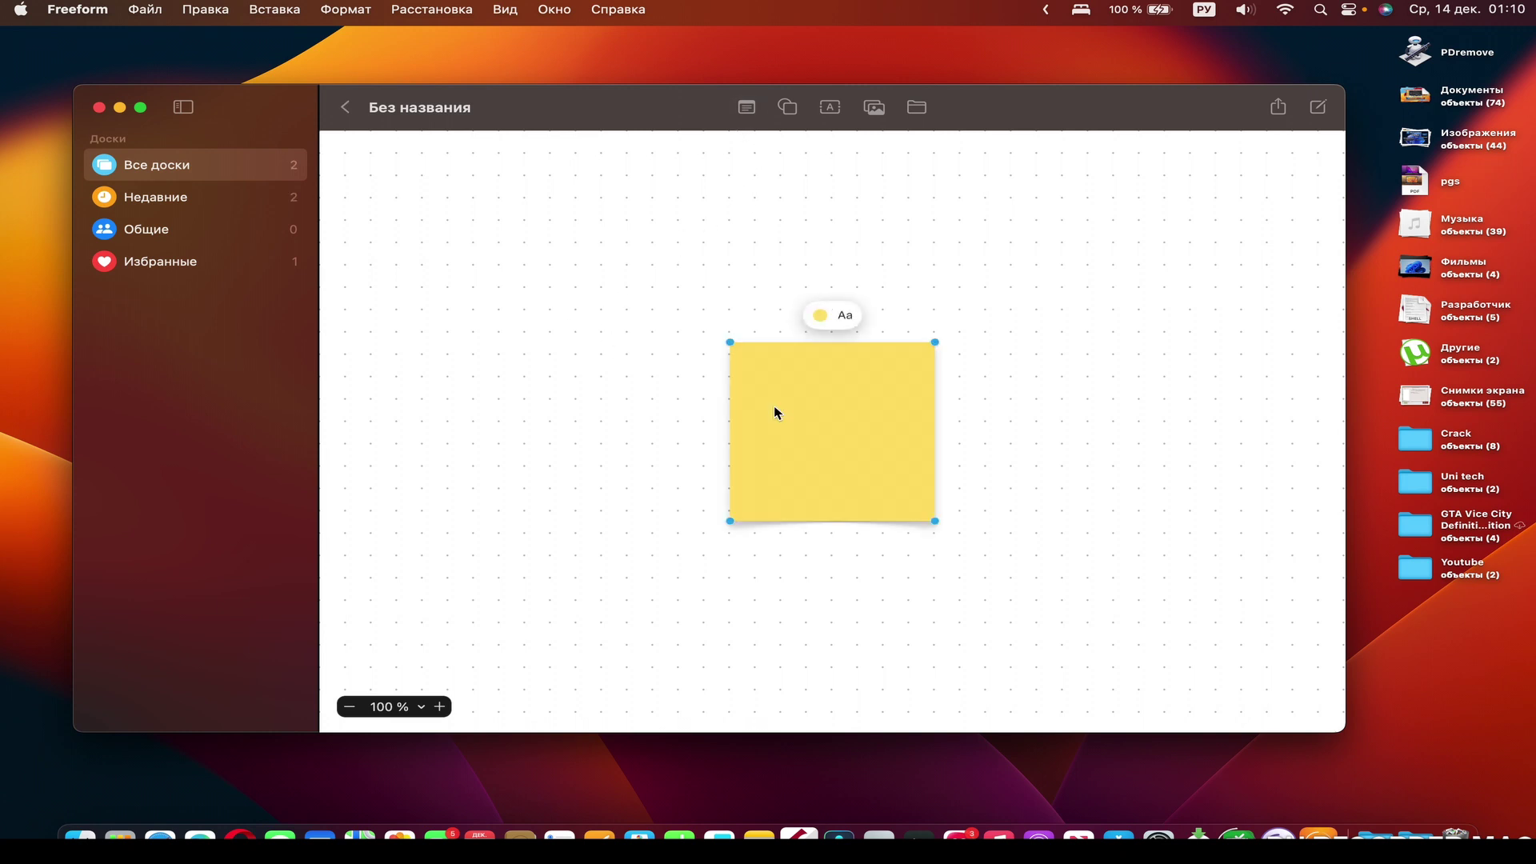
Step: Recolour the sticky note green and shrink it to roughly two thirds of its size
{"action": "left_click", "coordinate": [821, 315]}
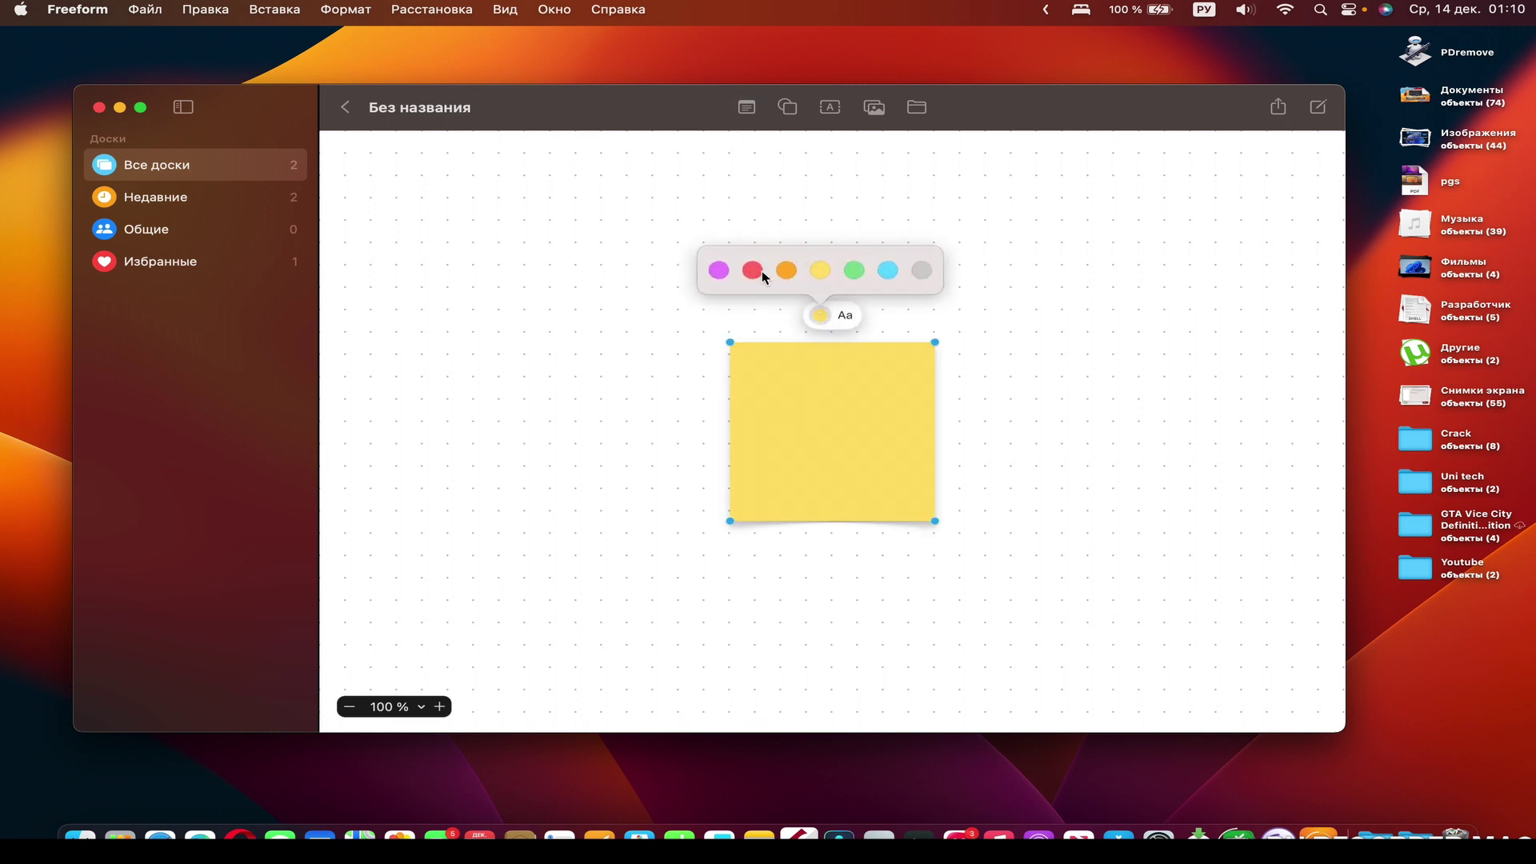
{"action": "left_click", "coordinate": [854, 271]}
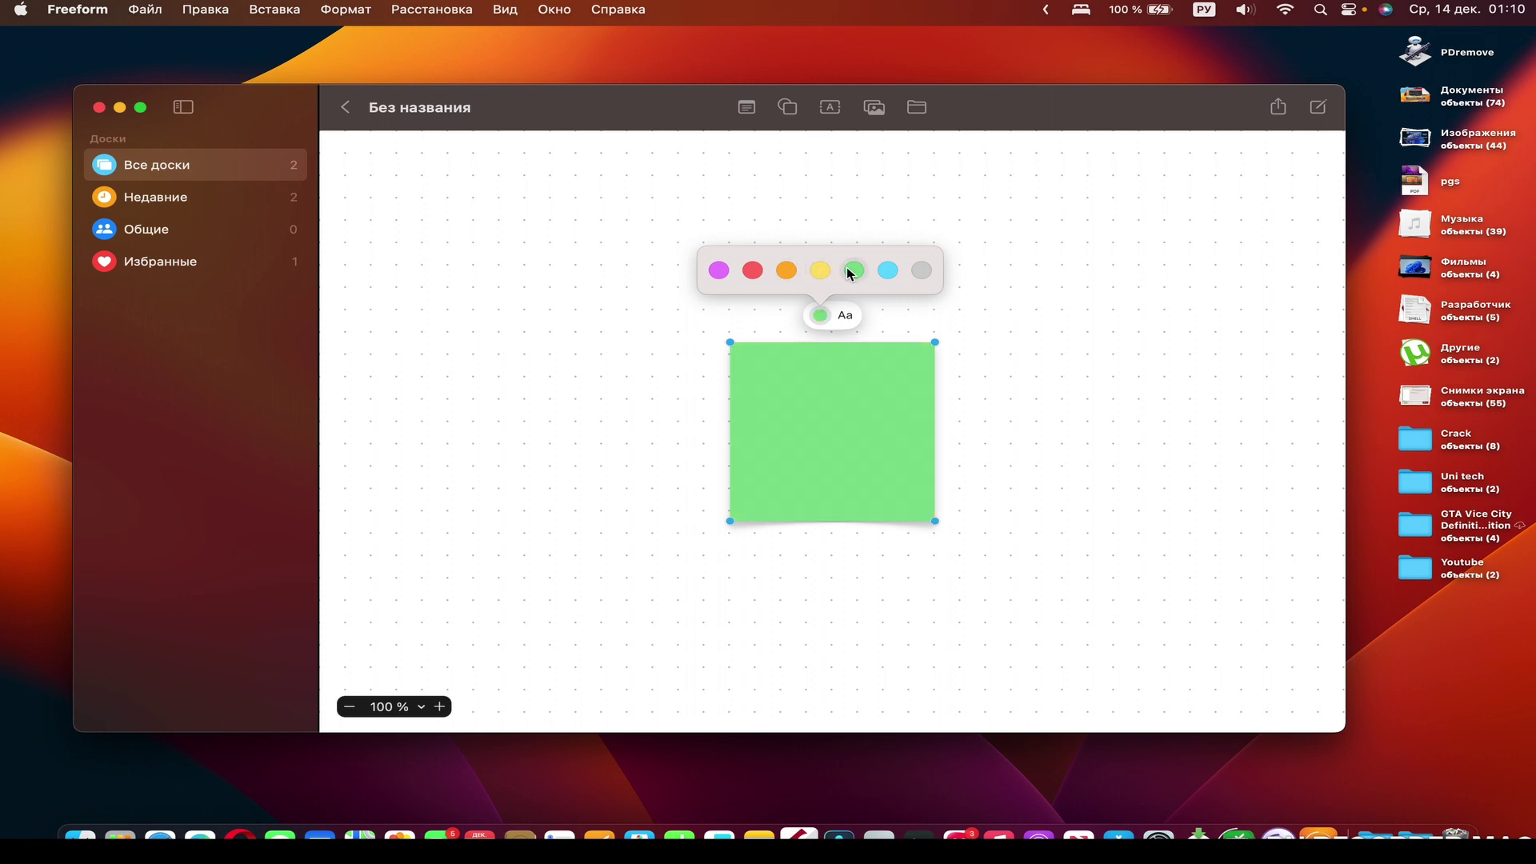
{"action": "left_click", "coordinate": [845, 314]}
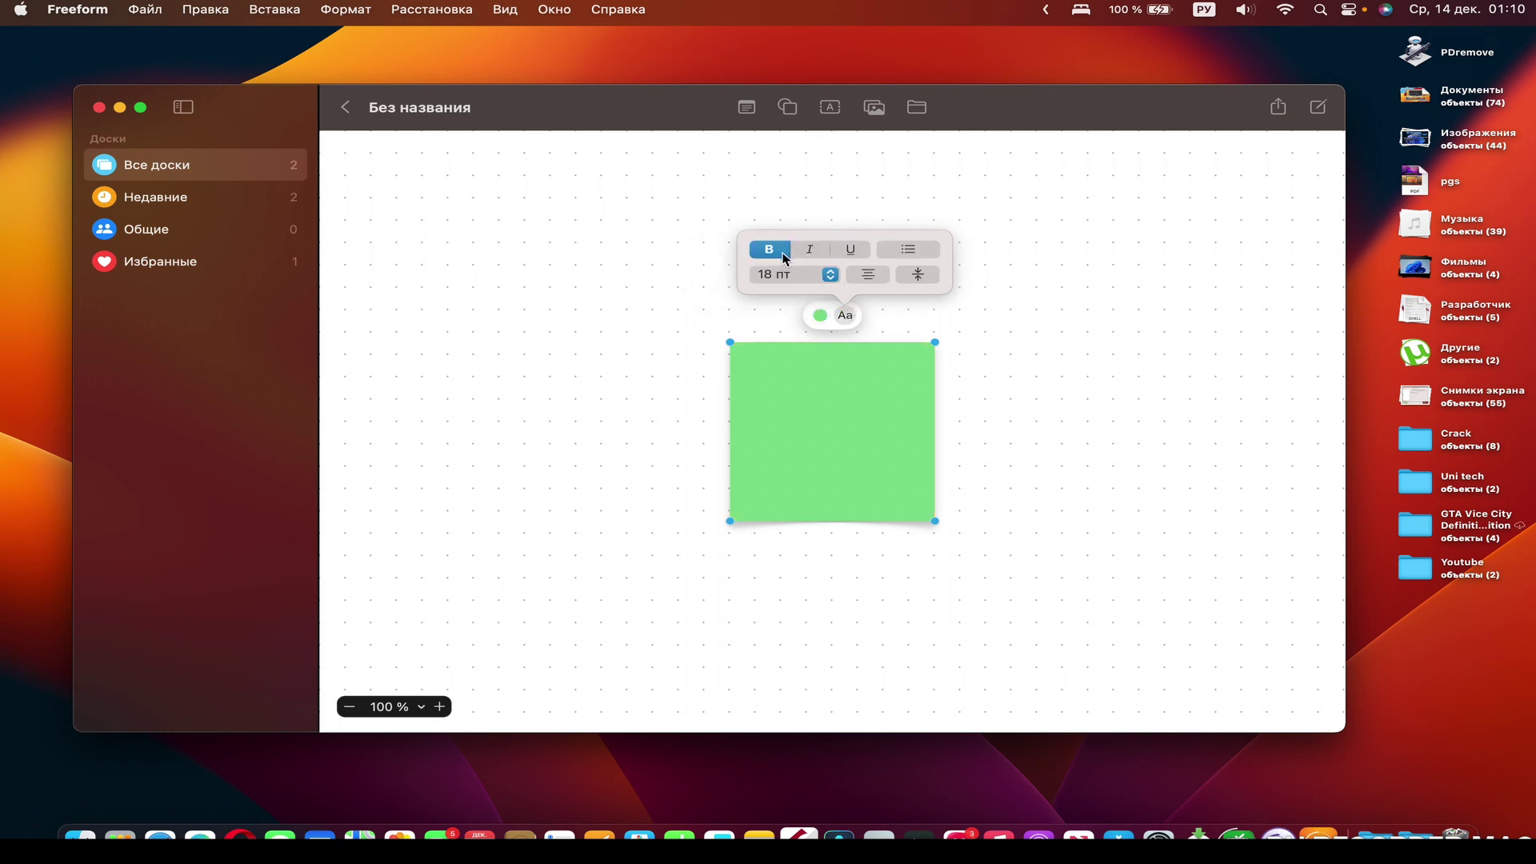
{"action": "left_click", "coordinate": [808, 272]}
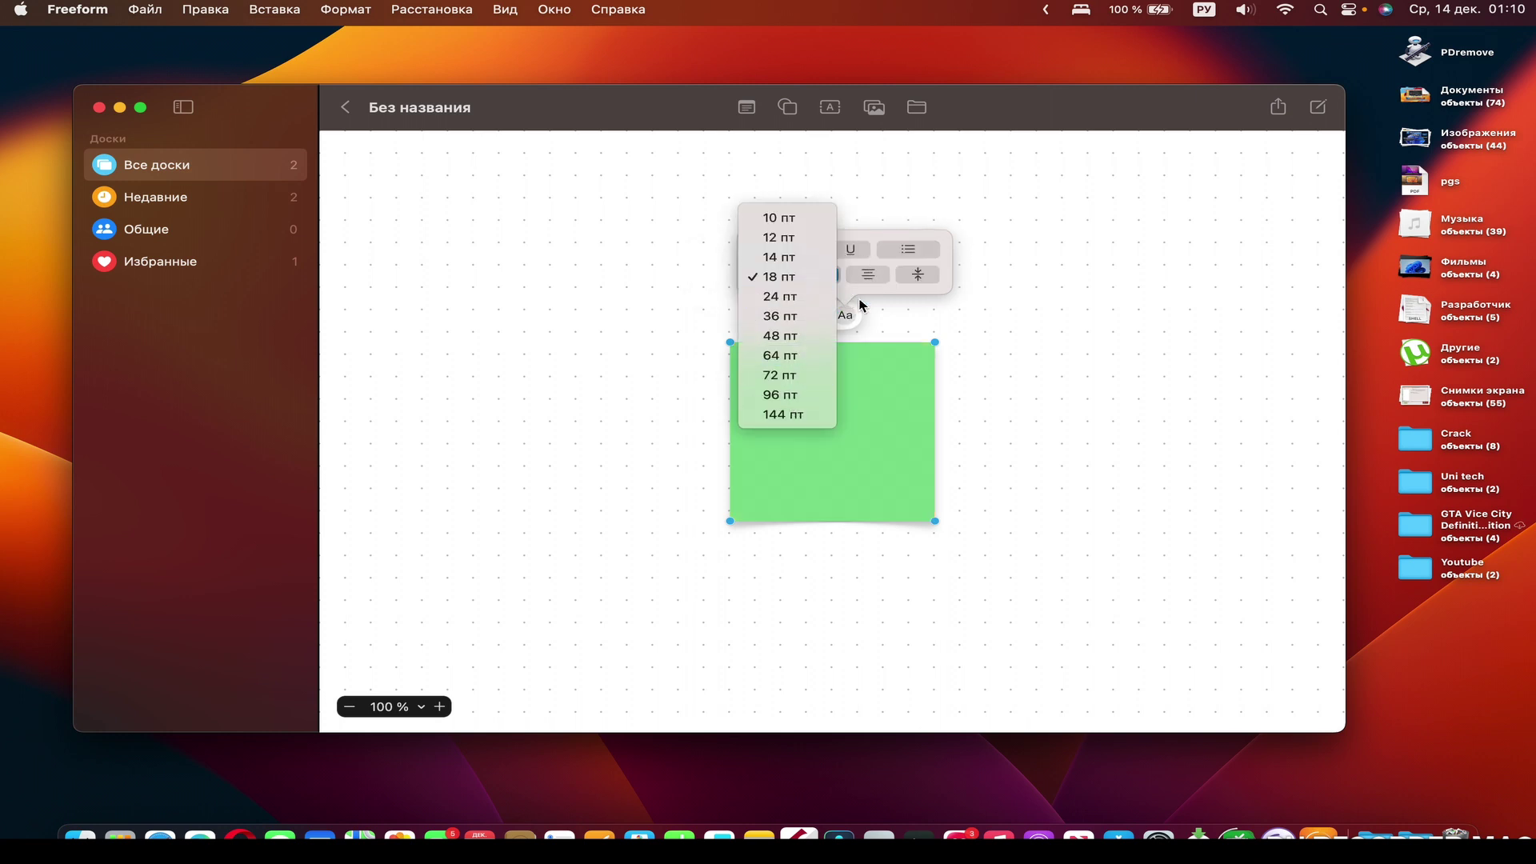
{"action": "left_click_drag", "start_coordinate": [933, 343], "coordinate": [837, 392]}
Step: Set the green sticky note's text size to 36 pt
{"action": "left_click", "coordinate": [817, 387]}
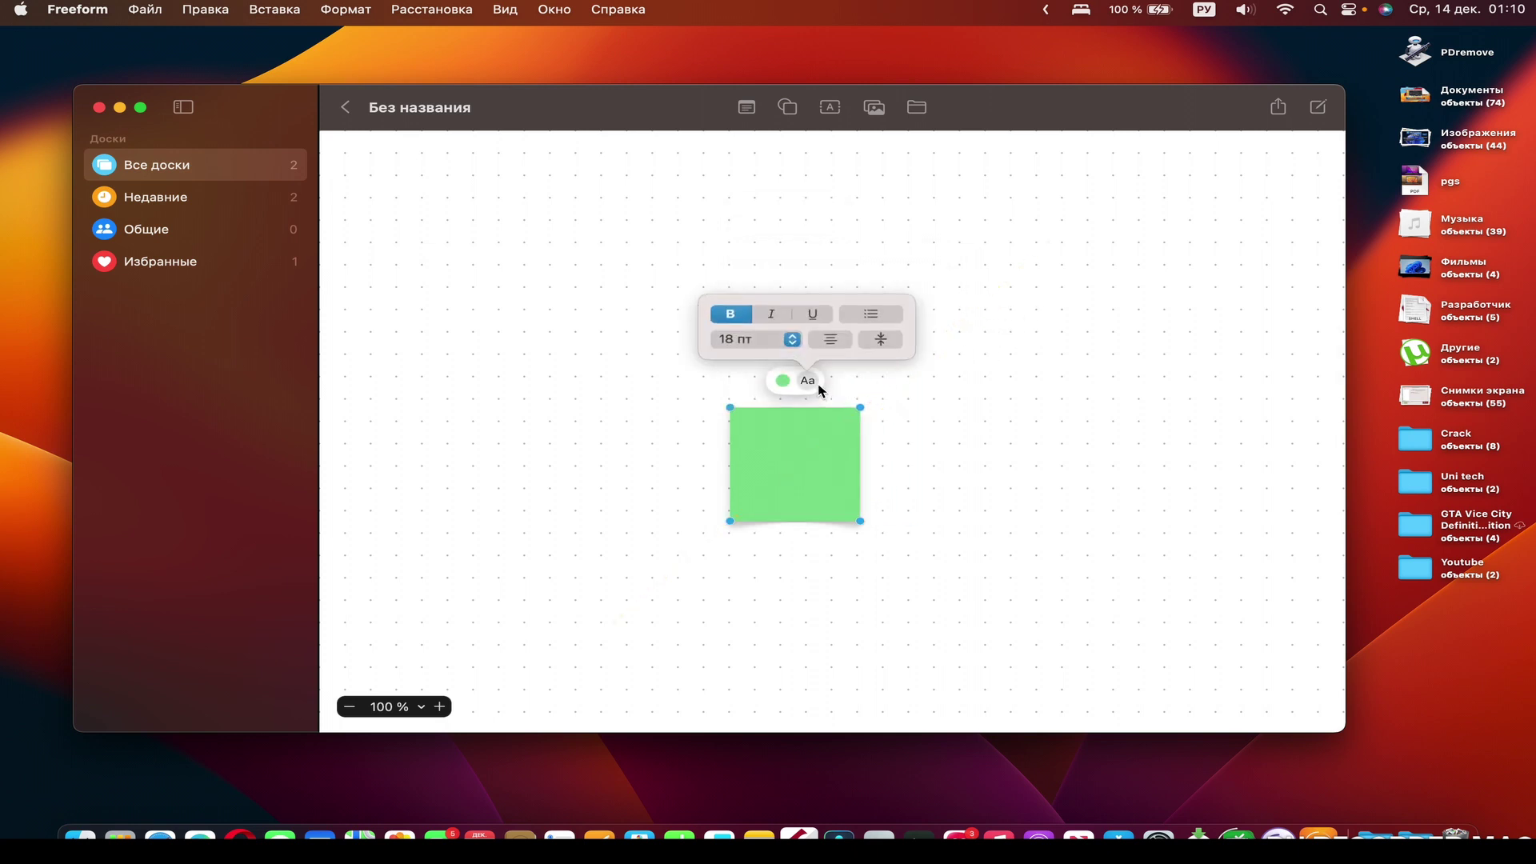
{"action": "left_click", "coordinate": [792, 339]}
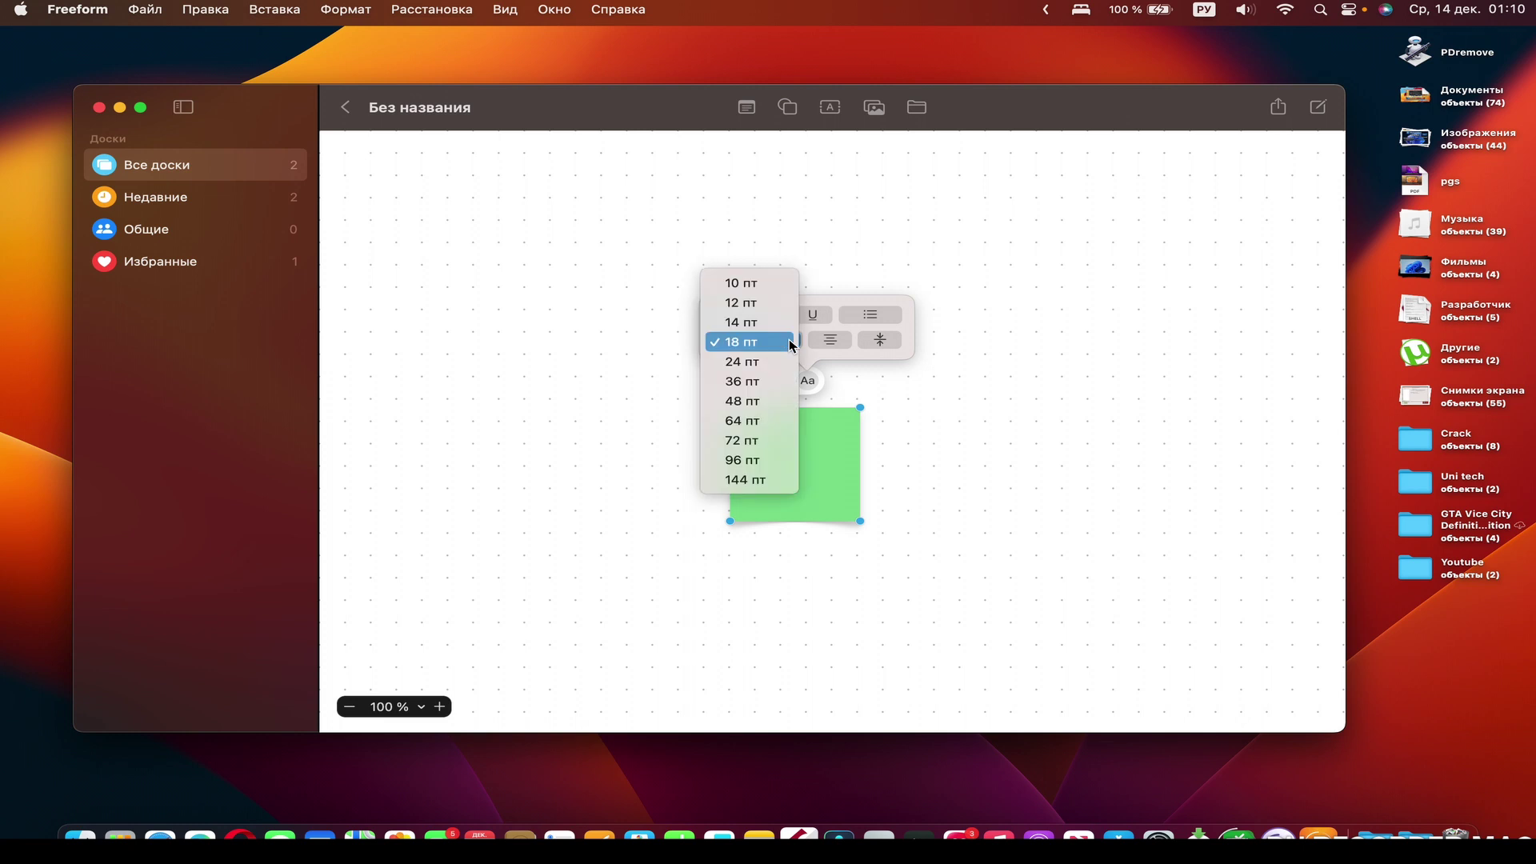
{"action": "left_click", "coordinate": [783, 384]}
{"action": "left_click", "coordinate": [782, 456]}
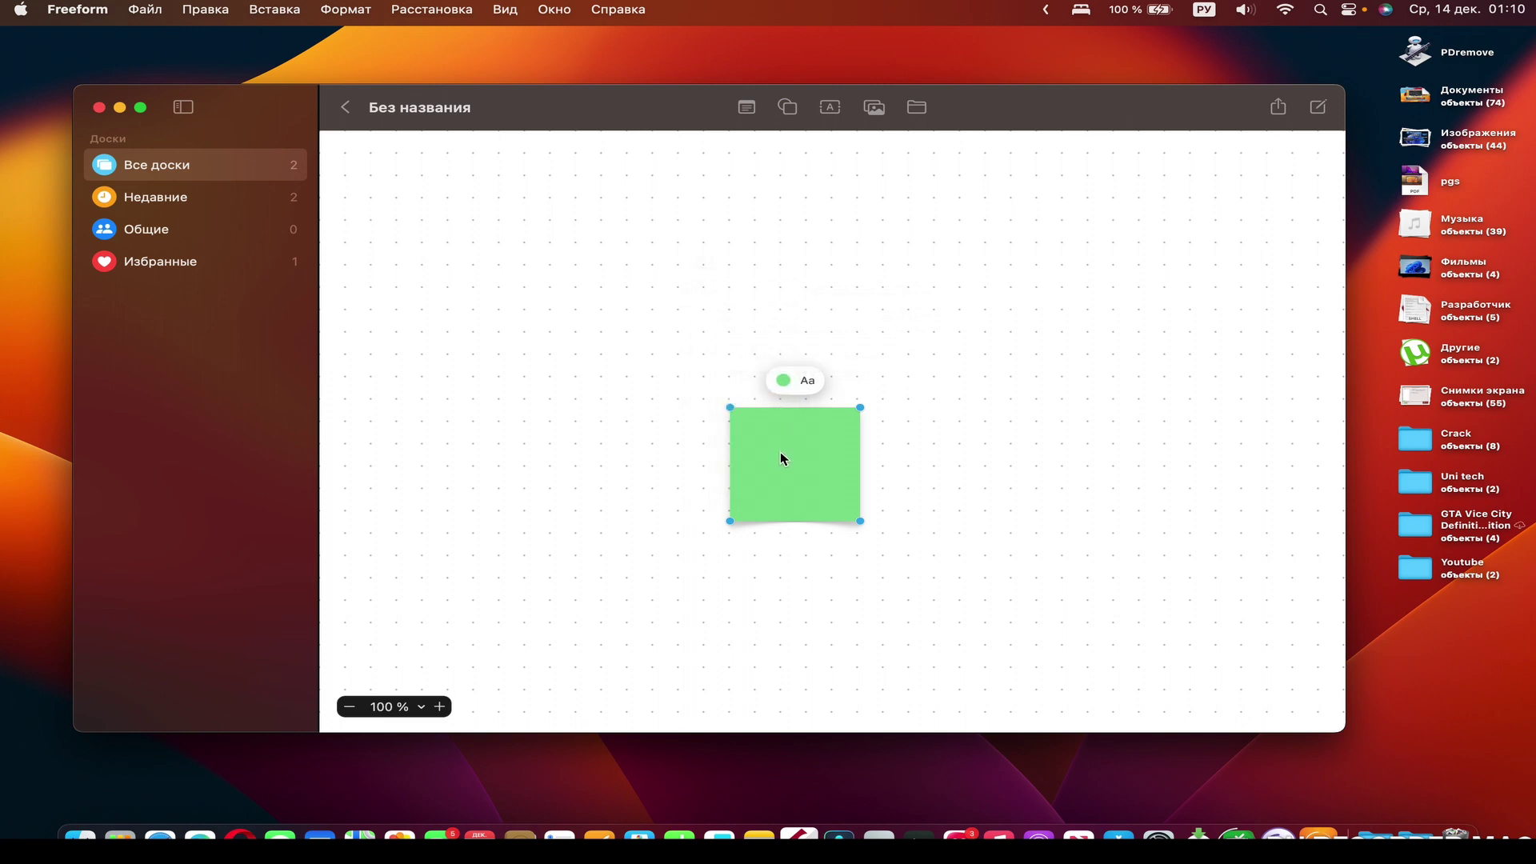
Step: Write "Mac" in the green sticky note and move the note to the upper middle of the board
{"action": "double_click", "coordinate": [796, 452]}
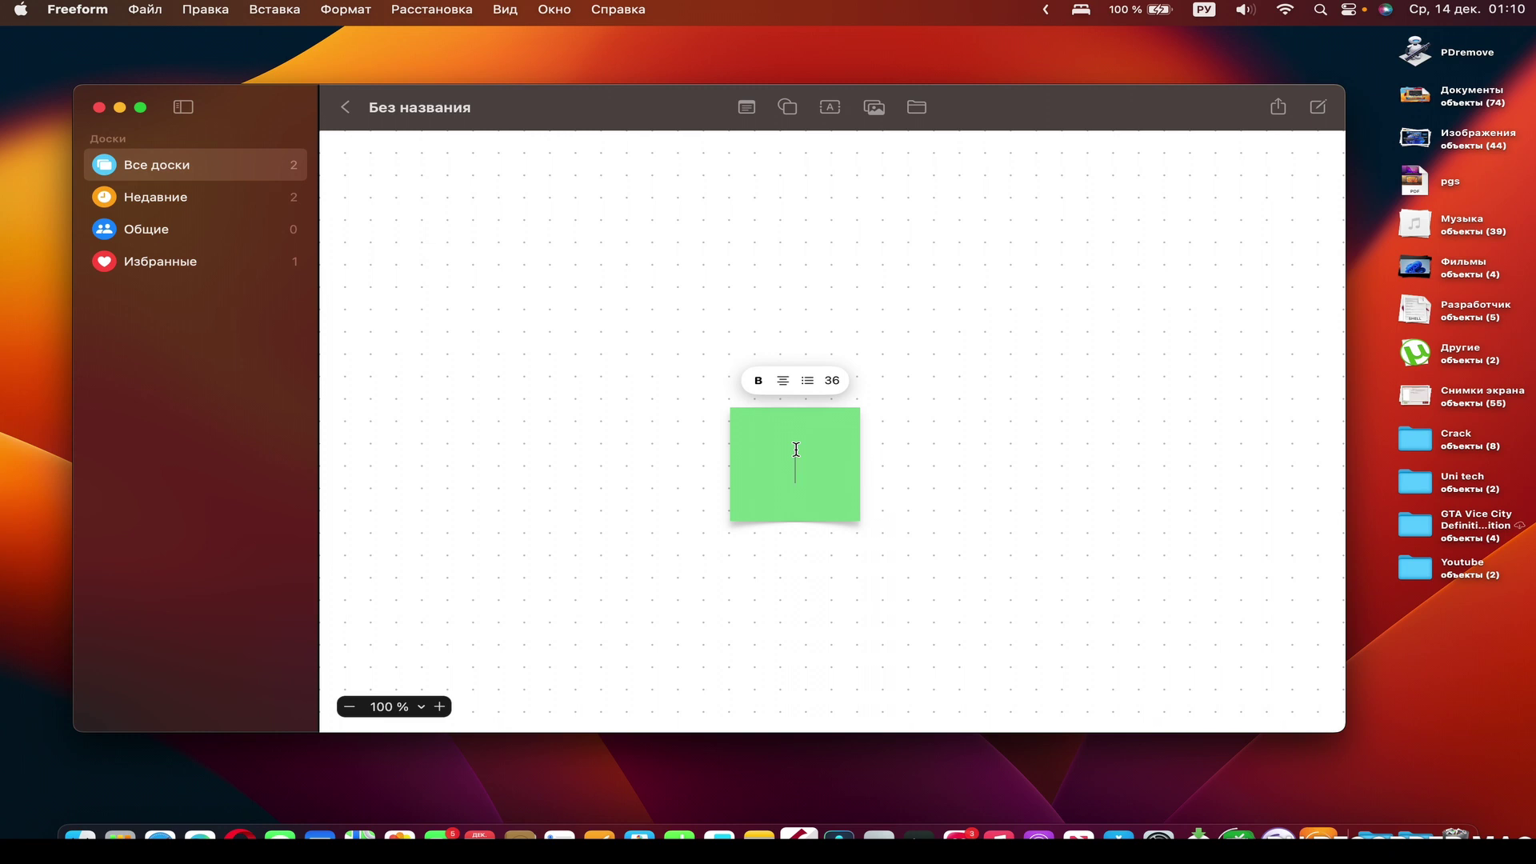
{"action": "key", "text": "ctrl+space"}
{"action": "type", "text": "macOS"}
{"action": "key", "text": "BackSpace"}
{"action": "key", "text": "BackSpace"}
{"action": "left_click", "coordinate": [747, 256]}
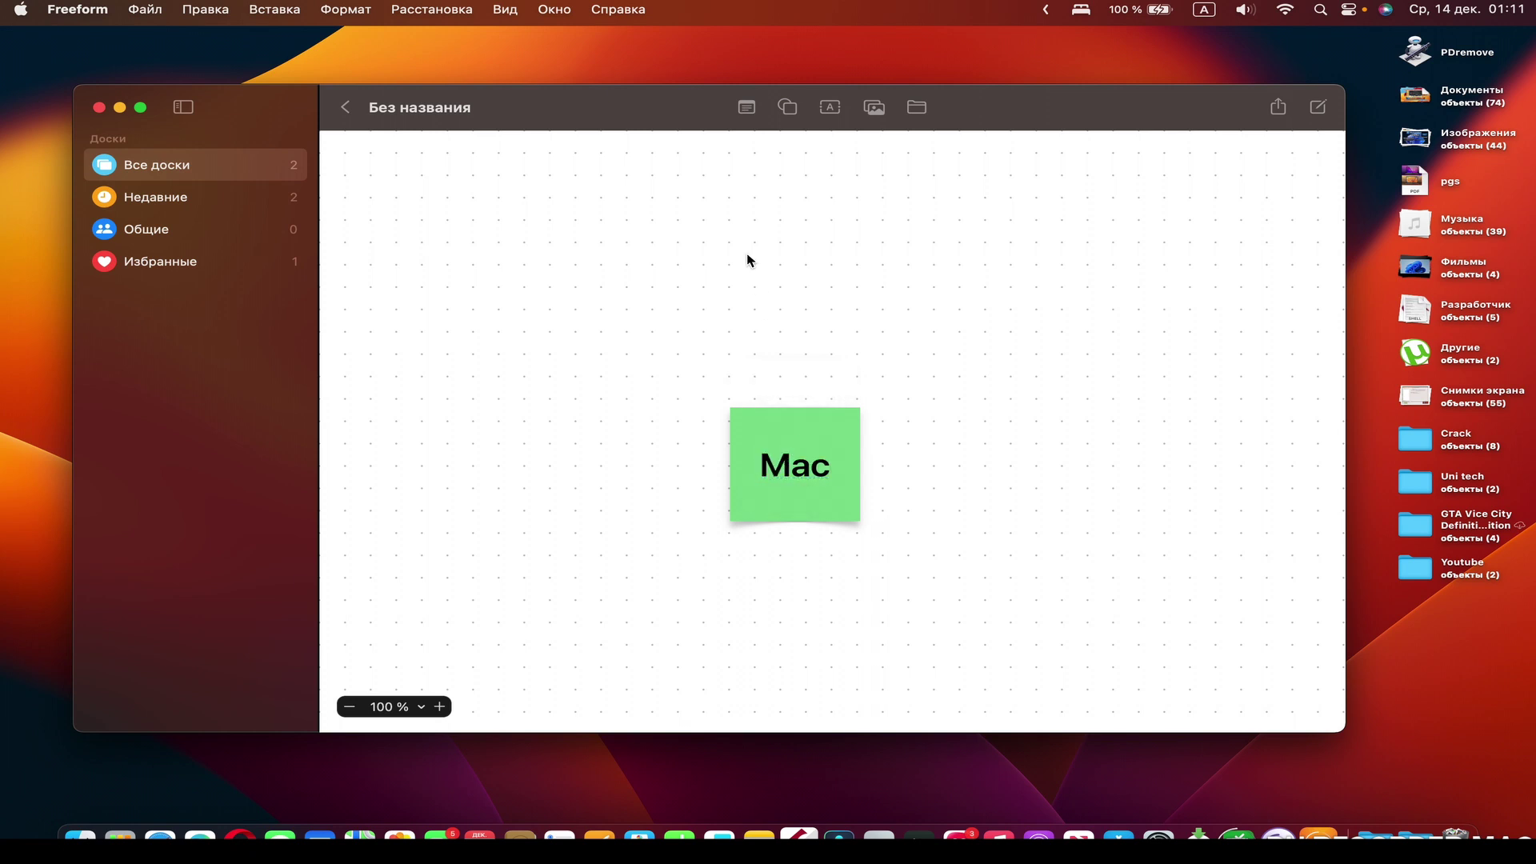
{"action": "left_click_drag", "start_coordinate": [809, 439], "coordinate": [771, 259]}
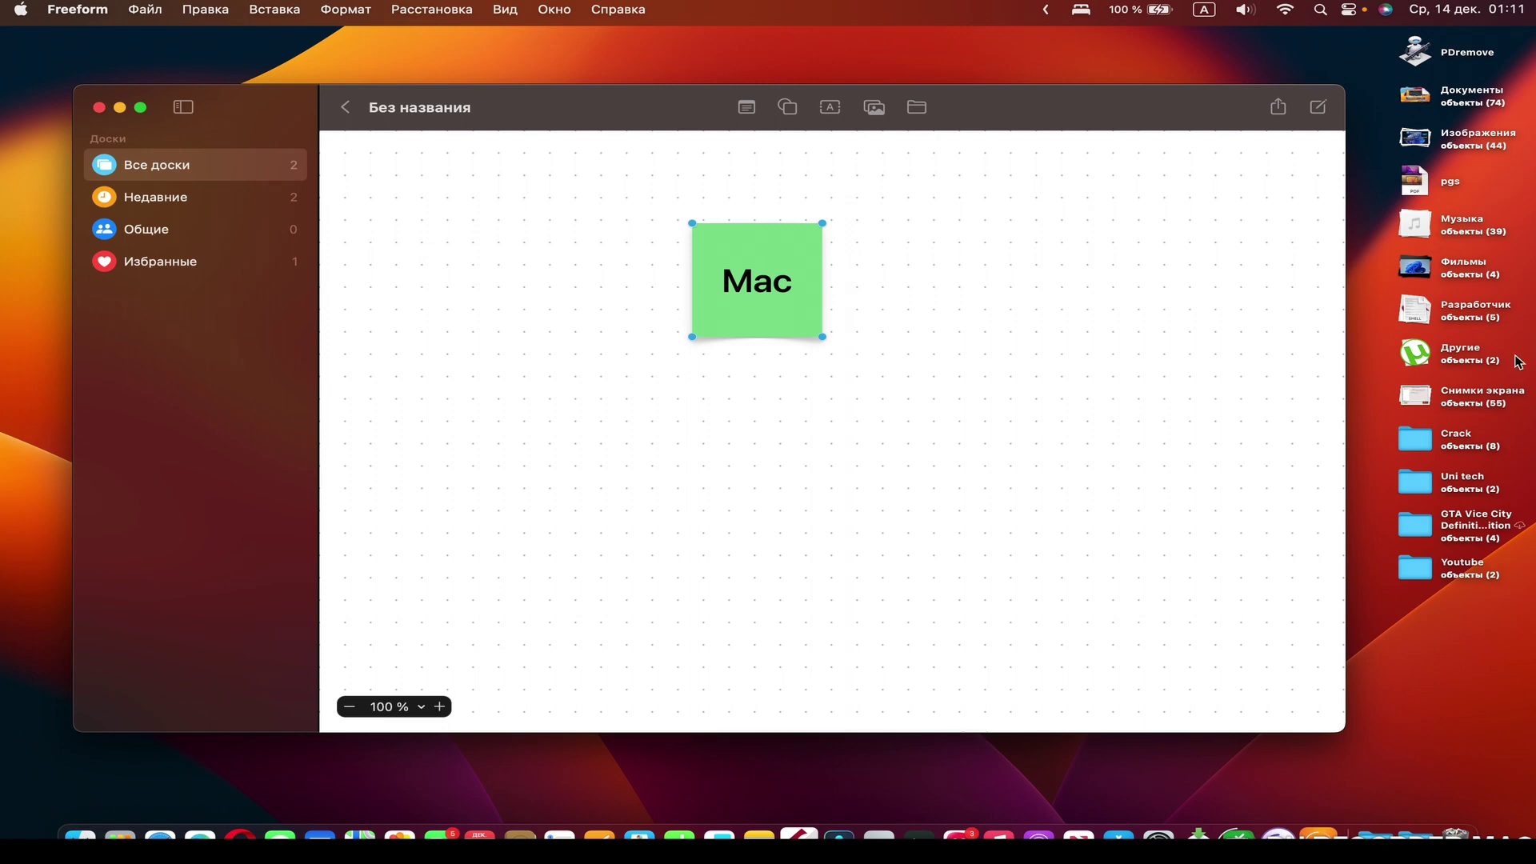
{"action": "left_click", "coordinate": [1462, 394]}
{"action": "left_click", "coordinate": [1469, 393]}
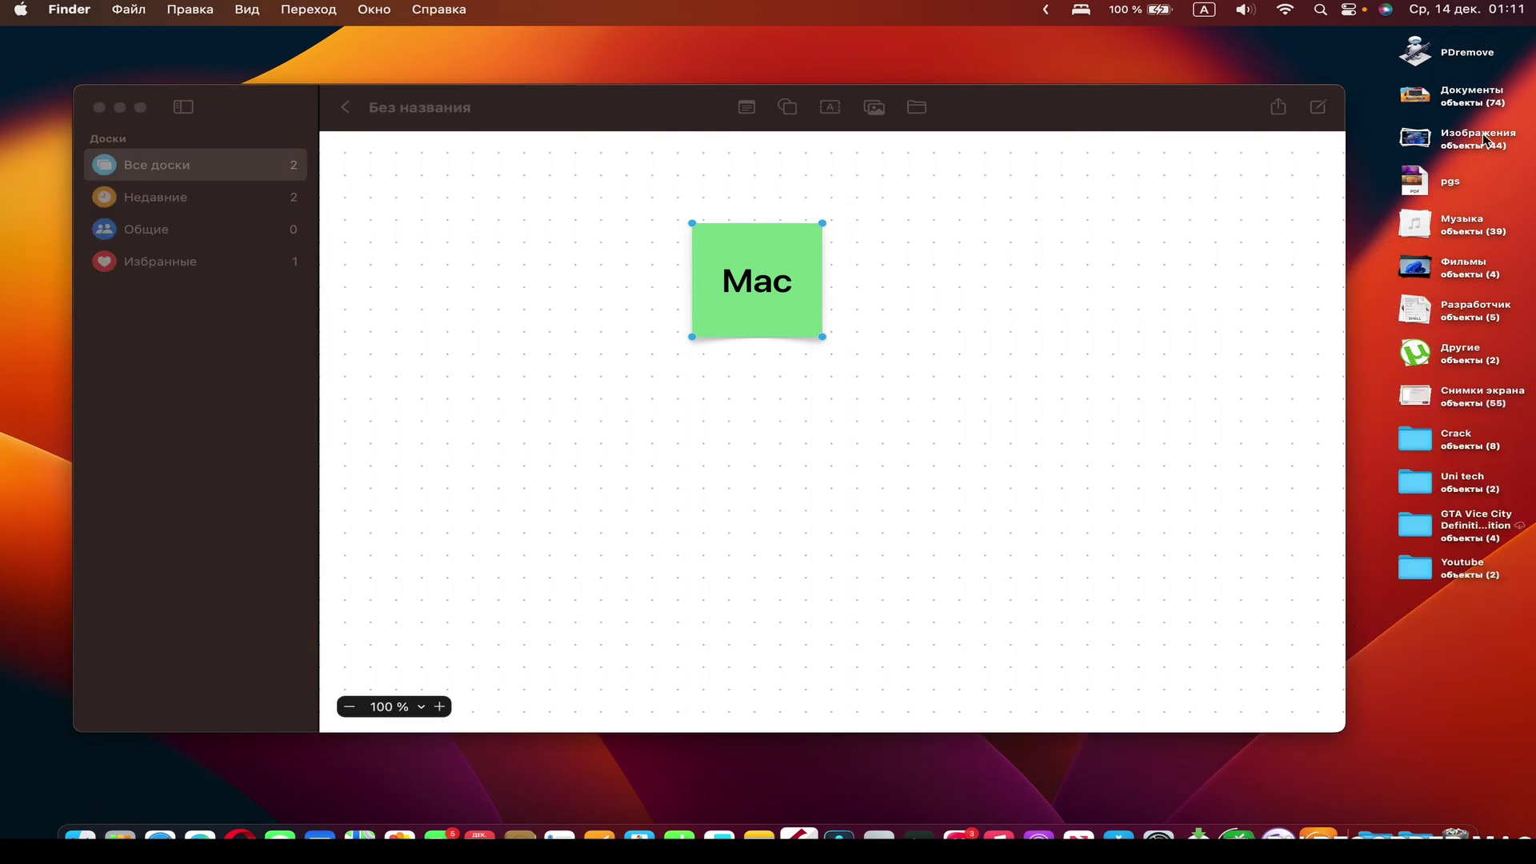
{"action": "left_click", "coordinate": [1484, 140]}
{"action": "left_click", "coordinate": [1430, 316]}
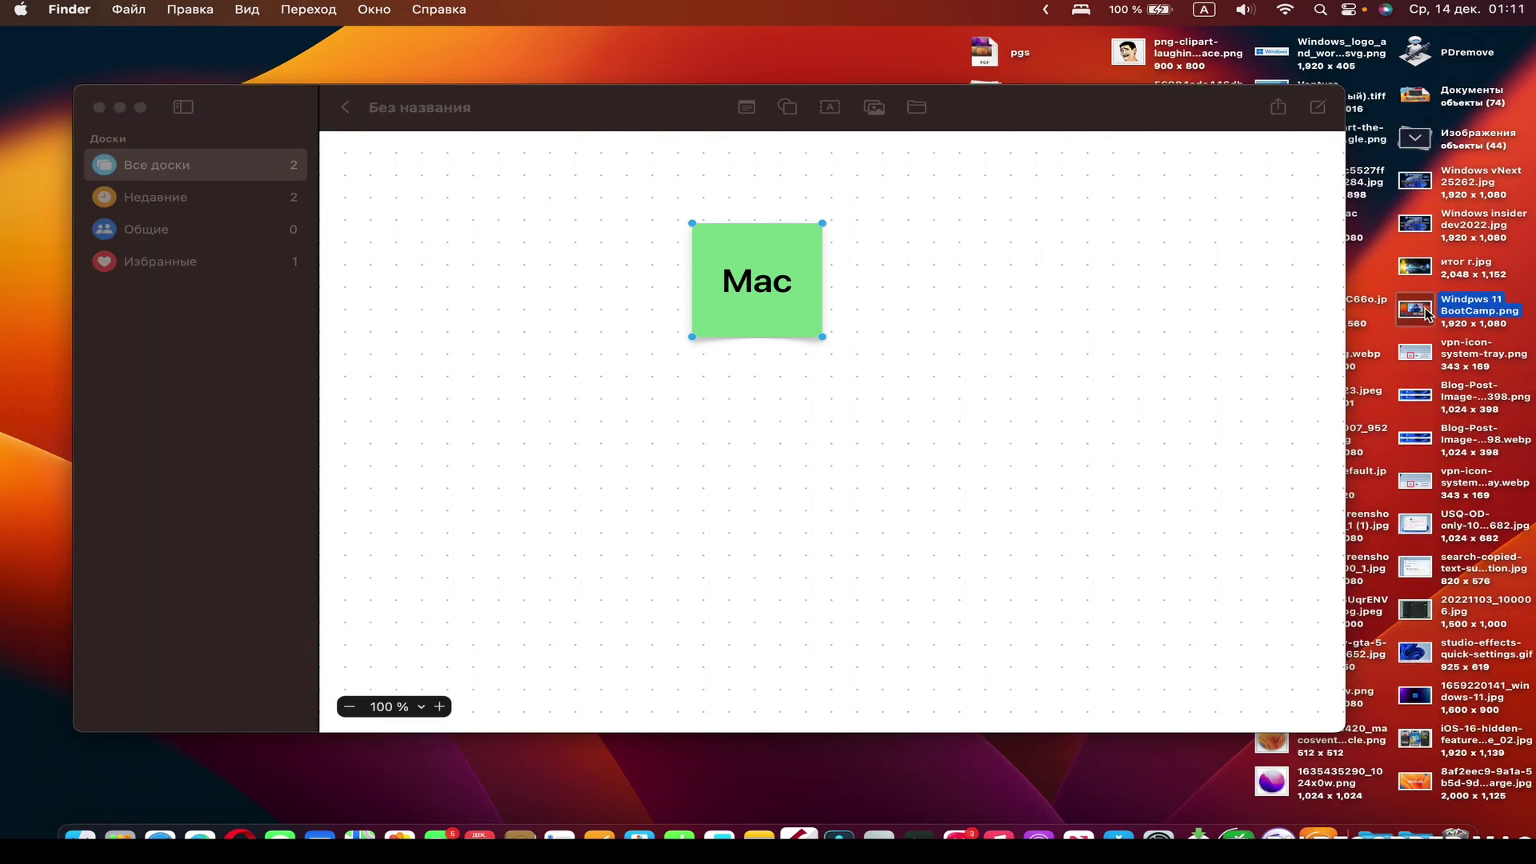
{"action": "left_click", "coordinate": [1490, 703]}
{"action": "left_click", "coordinate": [1488, 698]}
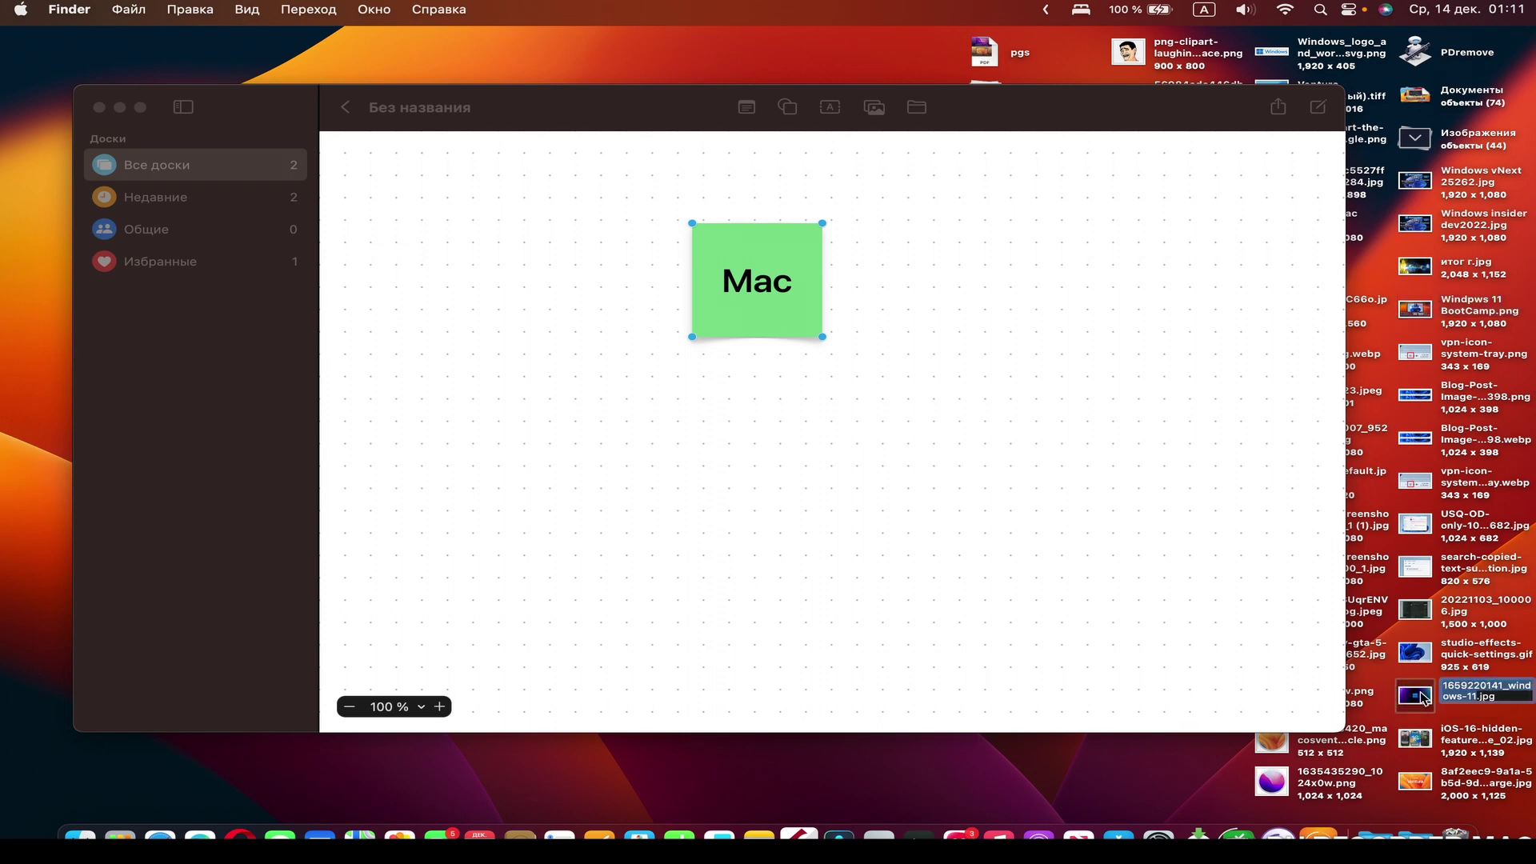
{"action": "left_click_drag", "start_coordinate": [1421, 696], "coordinate": [1077, 240]}
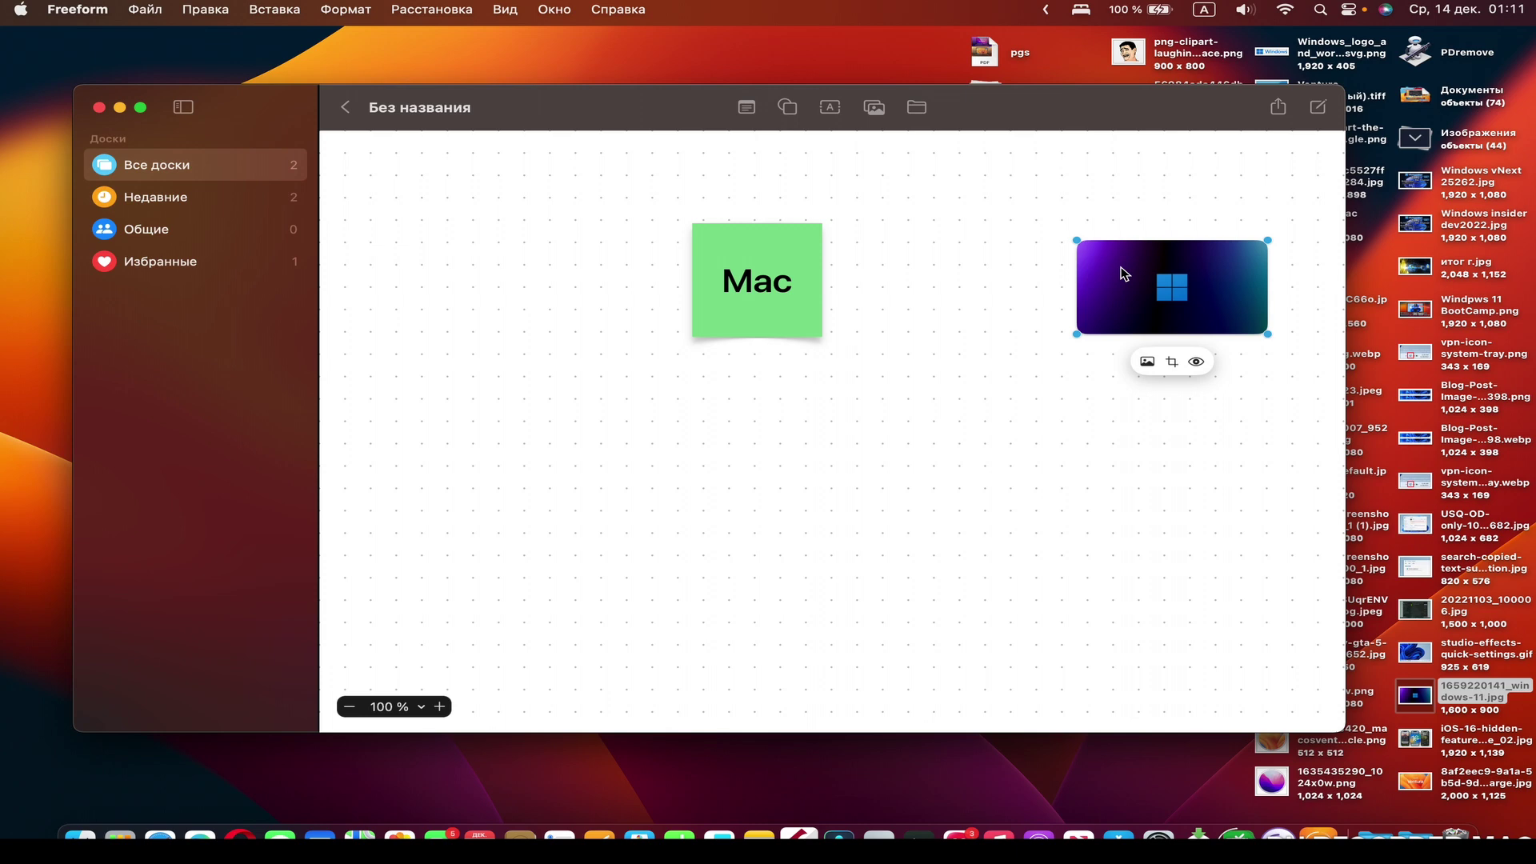
Step: Browse the photo library for images to insert and close it without adding any
{"action": "scroll", "coordinate": [907, 530], "scroll_direction": "down", "scroll_amount": 3}
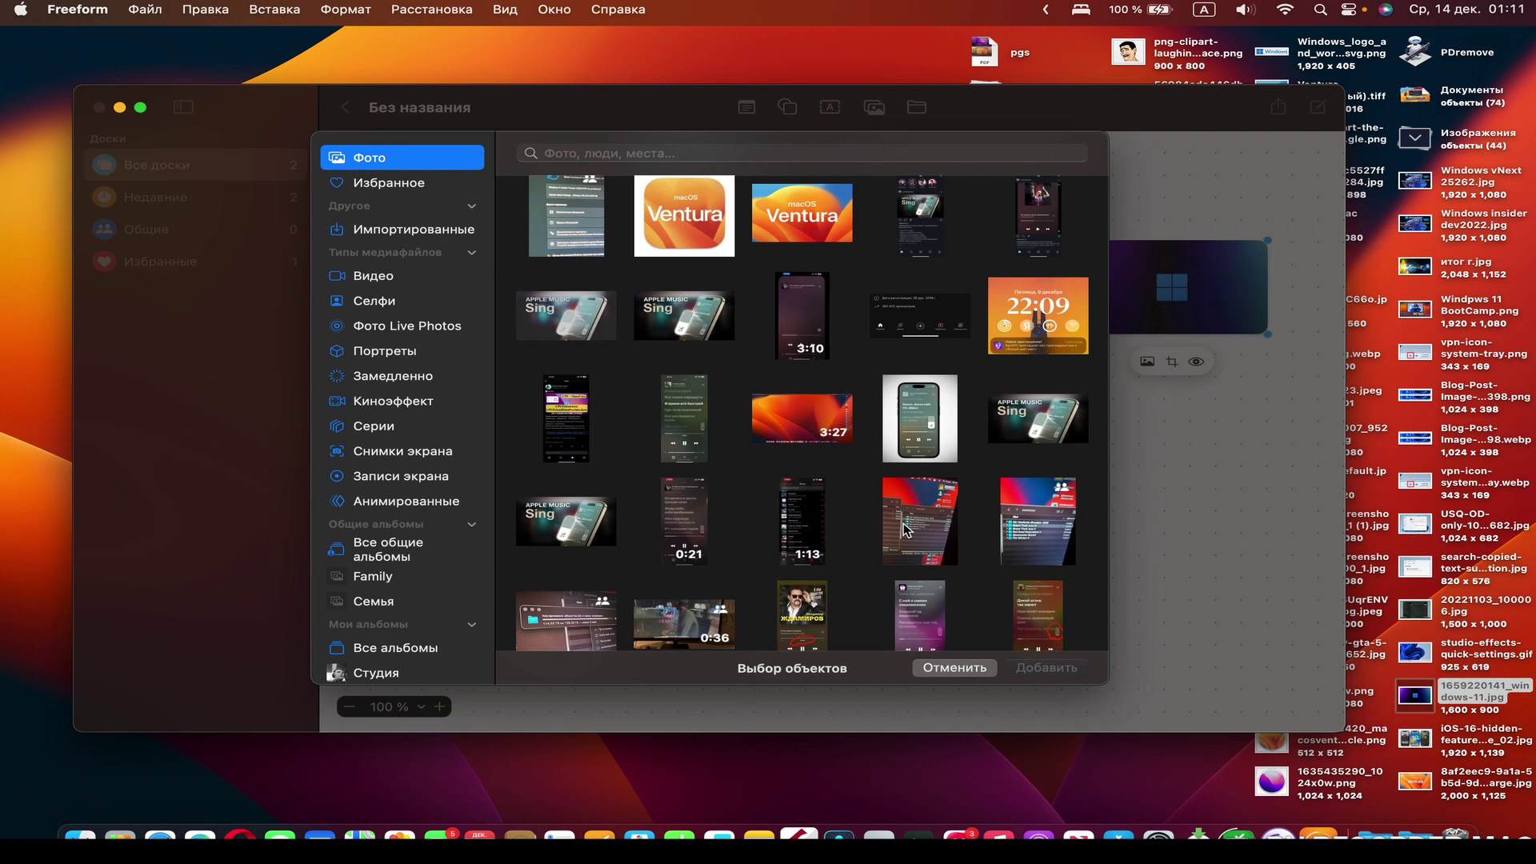
{"action": "key", "text": "Escape"}
Step: Insert the low table shape from the Предметы category and place it, slightly reduced, directly under the Mac note
{"action": "left_click", "coordinate": [787, 108]}
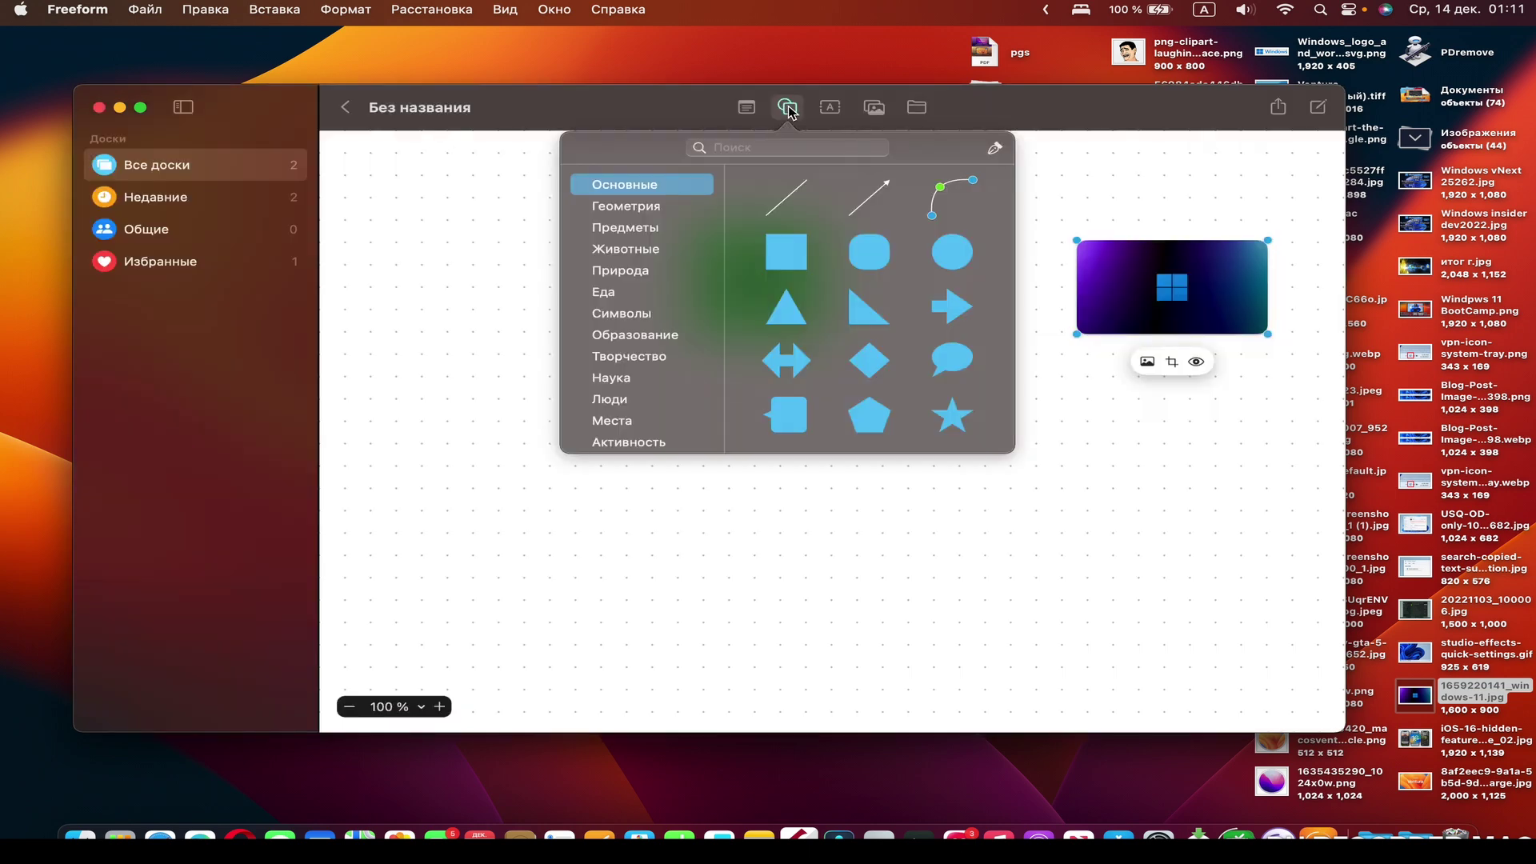
{"action": "left_click", "coordinate": [640, 229]}
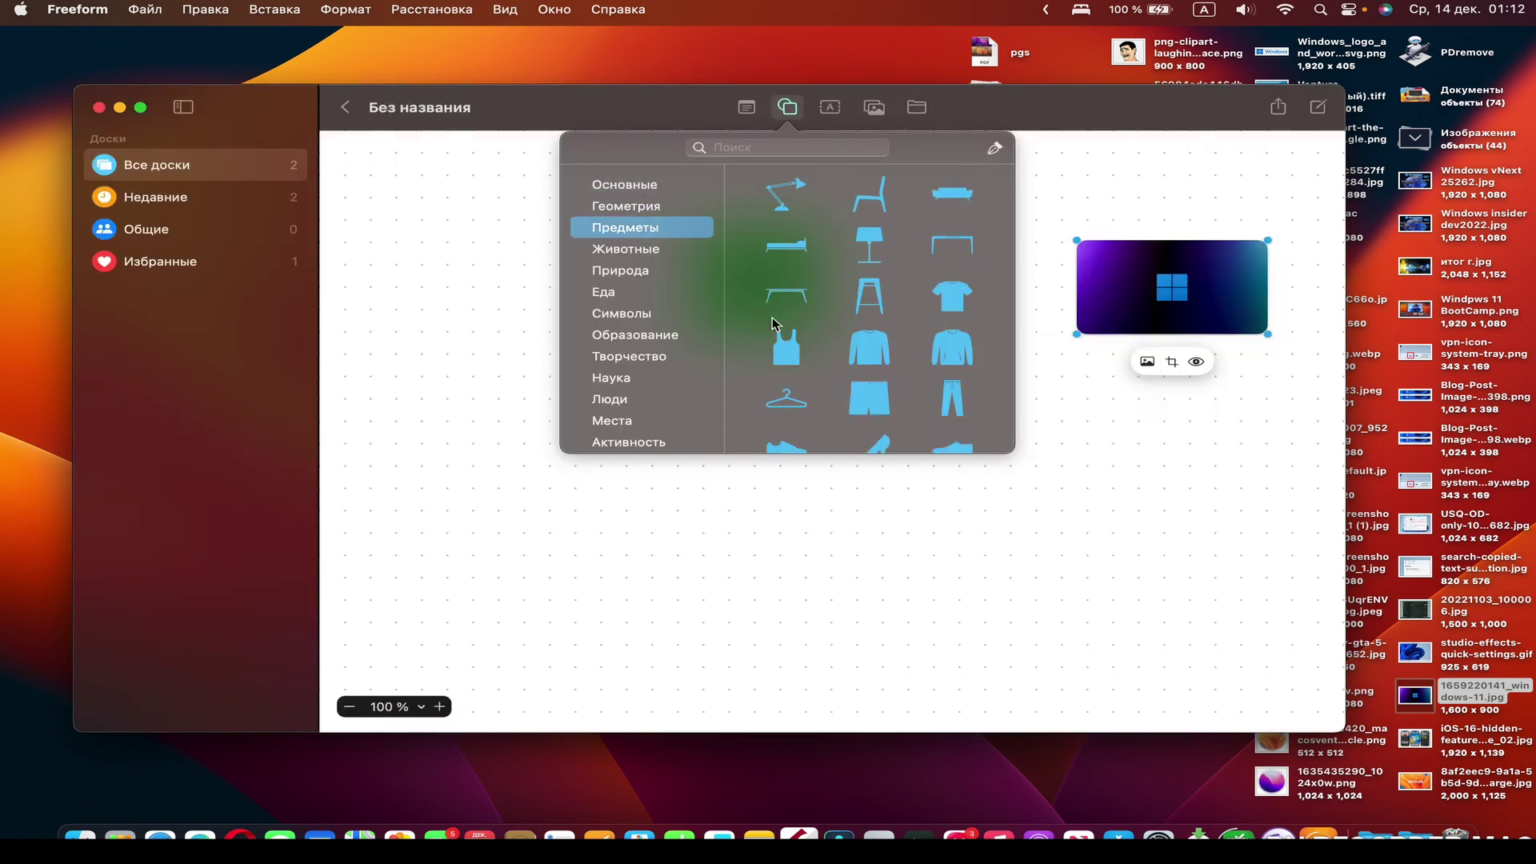
{"action": "left_click", "coordinate": [796, 298]}
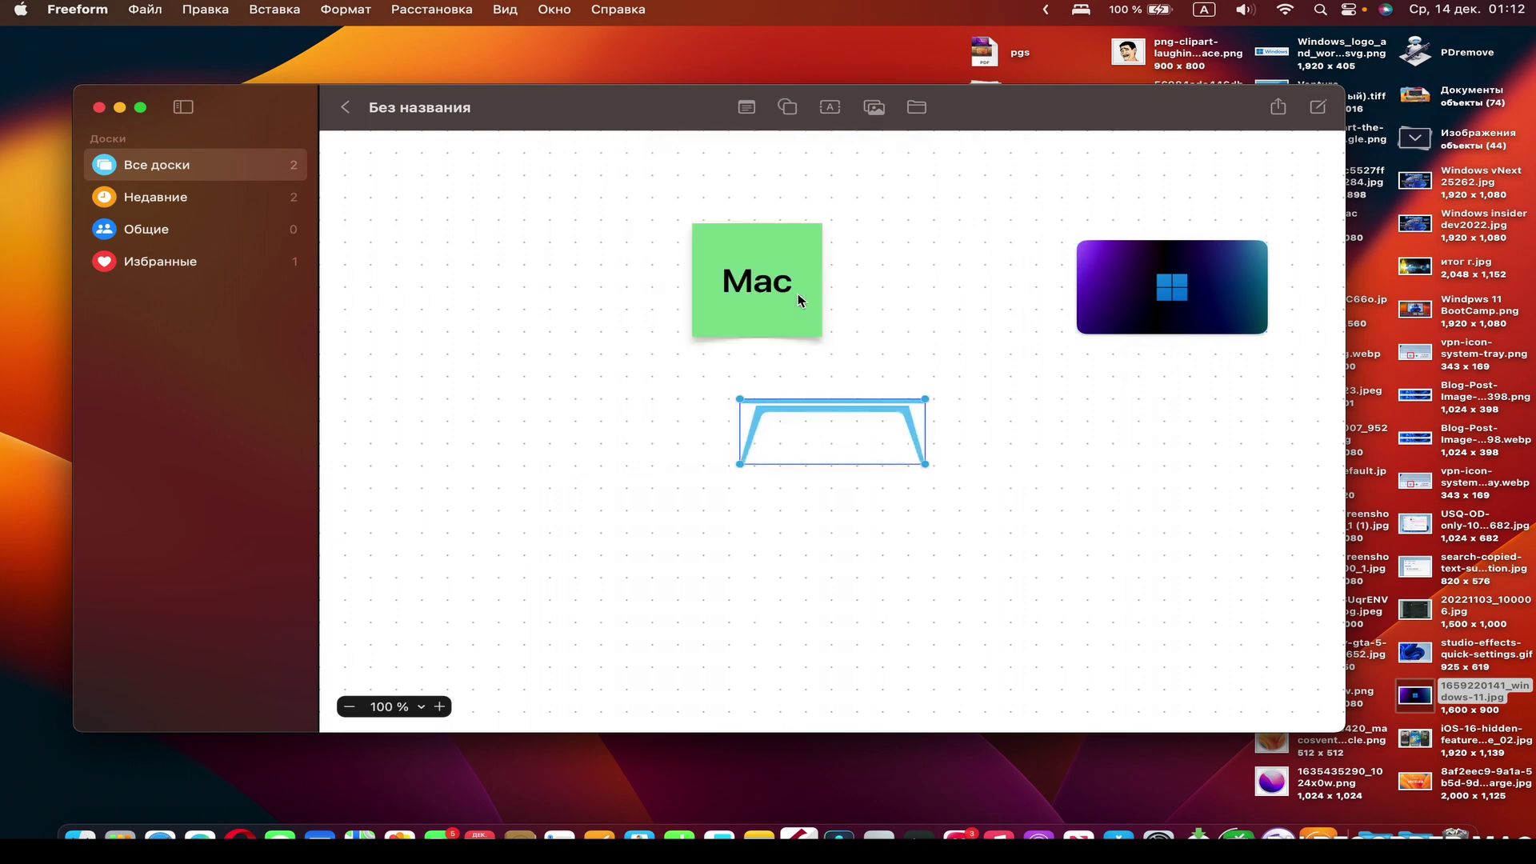
{"action": "left_click_drag", "start_coordinate": [740, 399], "coordinate": [745, 343]}
{"action": "left_click", "coordinate": [819, 446]}
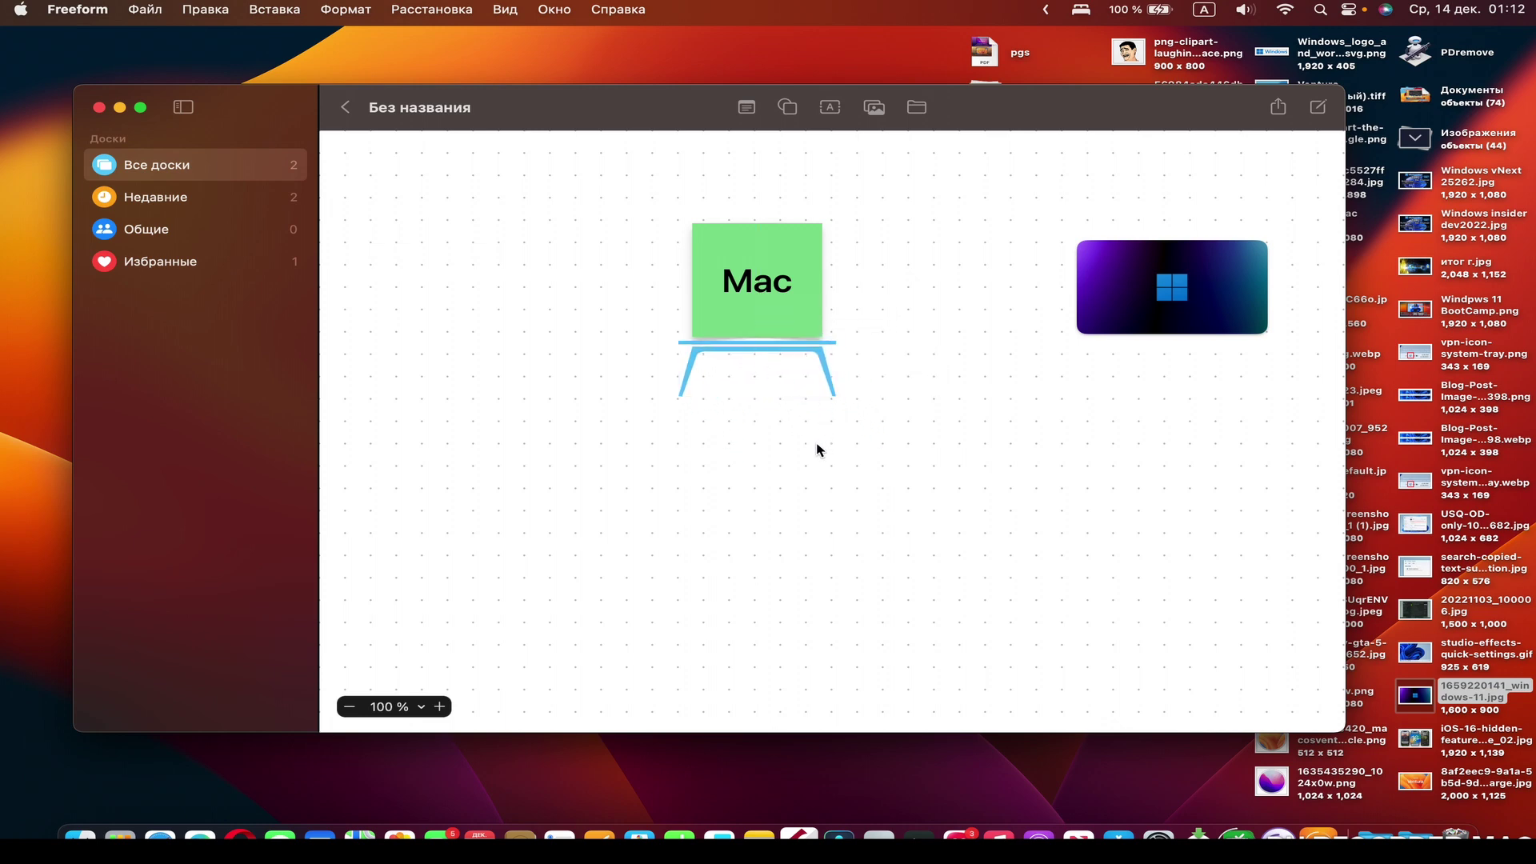
Step: Insert the circled check mark from the Символы category and place it over the left edge of the Windows image
{"action": "left_click", "coordinate": [795, 108]}
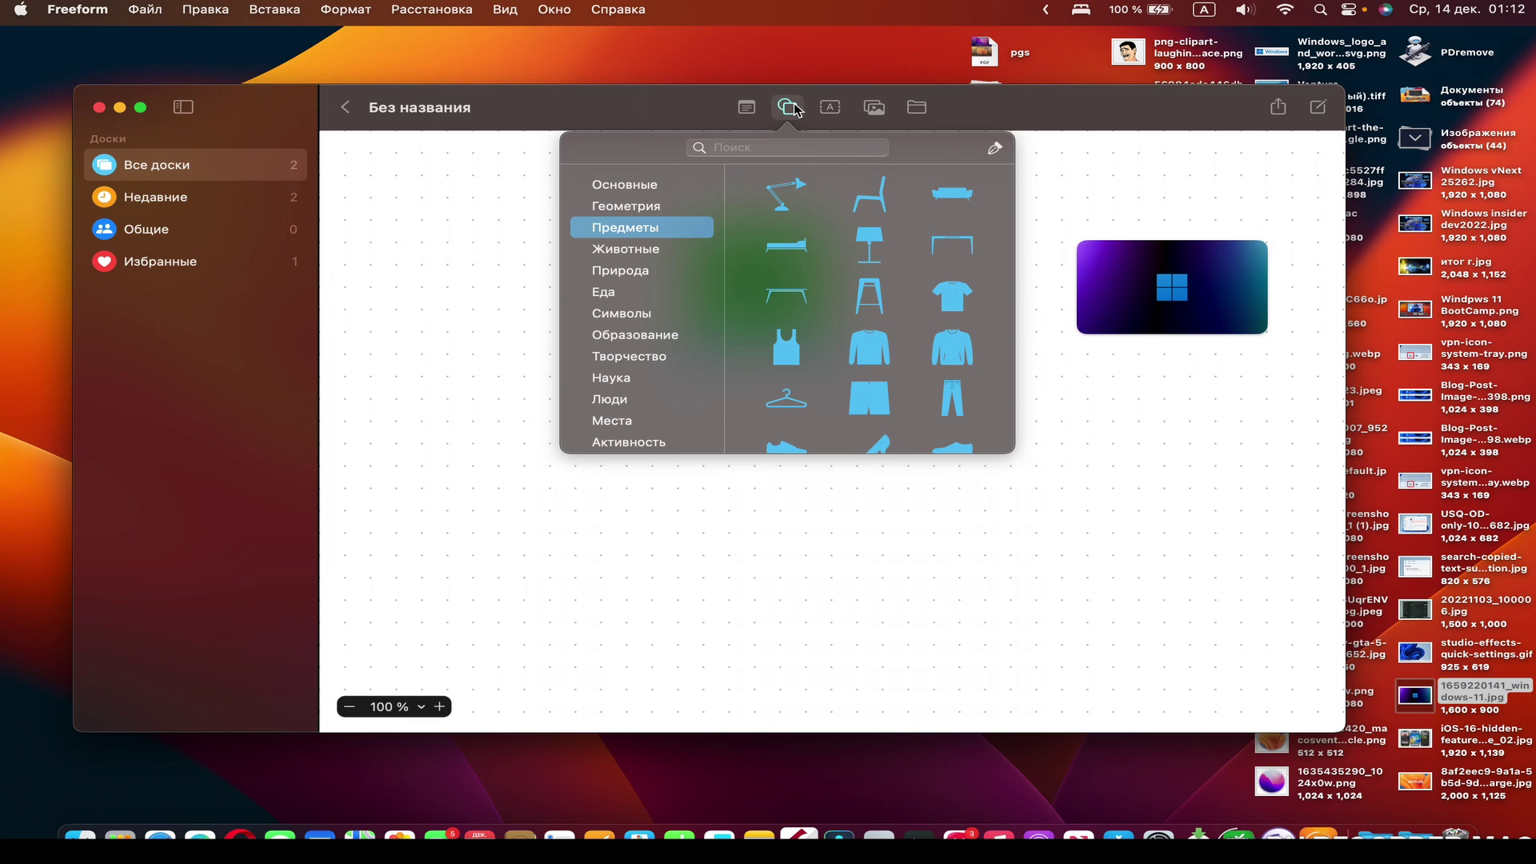
{"action": "left_click", "coordinate": [654, 311]}
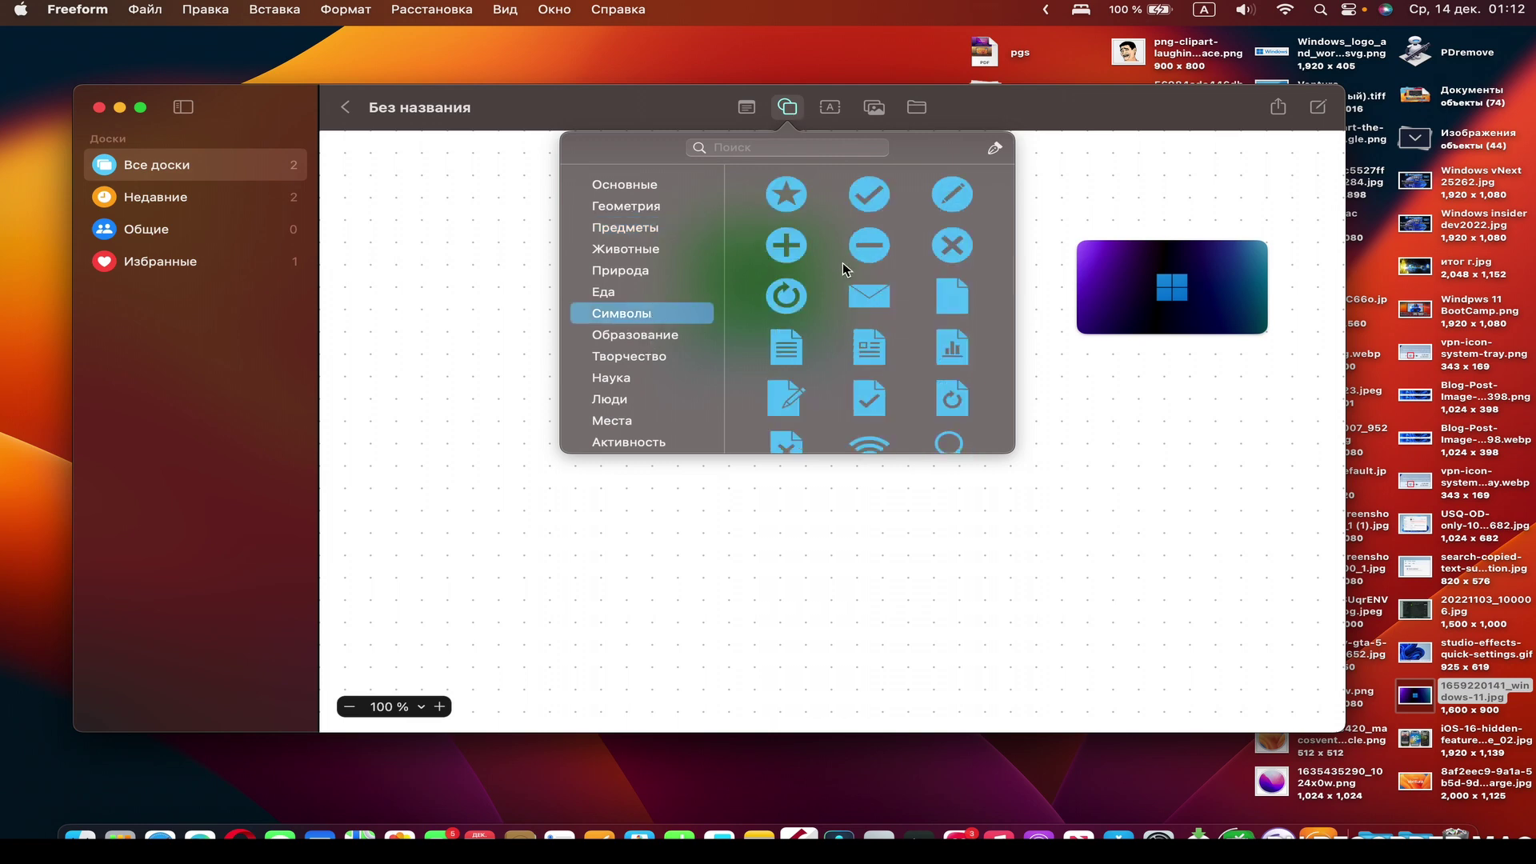
{"action": "left_click", "coordinate": [871, 198]}
{"action": "left_click_drag", "start_coordinate": [767, 366], "coordinate": [1104, 291]}
Step: Examine the shape library's categories, including Наука, Транспорт, Геометрия and Природа
{"action": "left_click", "coordinate": [787, 108]}
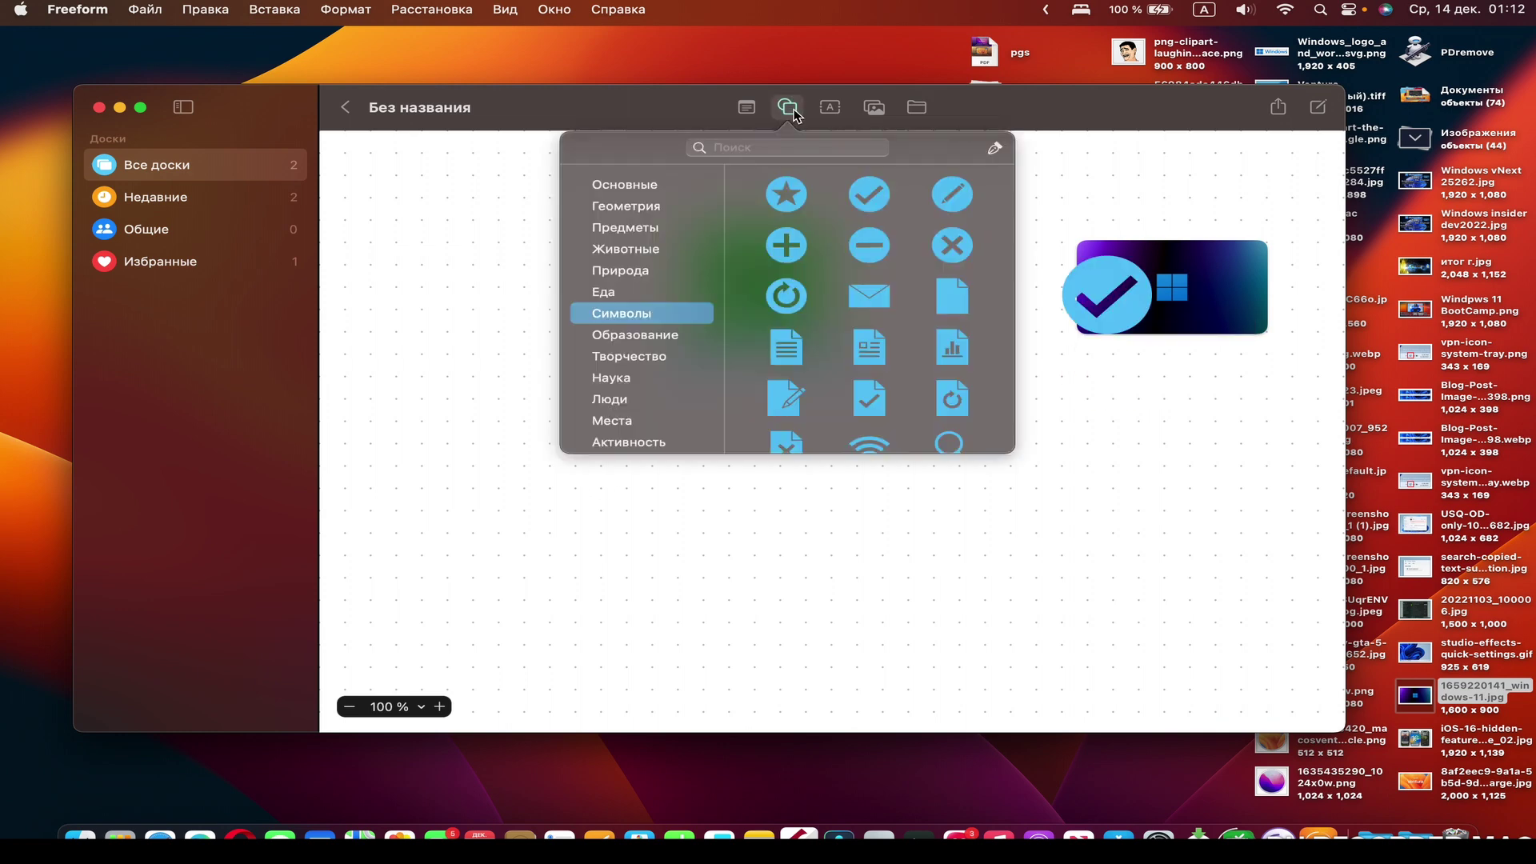
{"action": "left_click", "coordinate": [653, 370]}
{"action": "scroll", "coordinate": [651, 368], "scroll_direction": "down", "scroll_amount": 2}
{"action": "scroll", "coordinate": [651, 369], "scroll_direction": "up", "scroll_amount": 1}
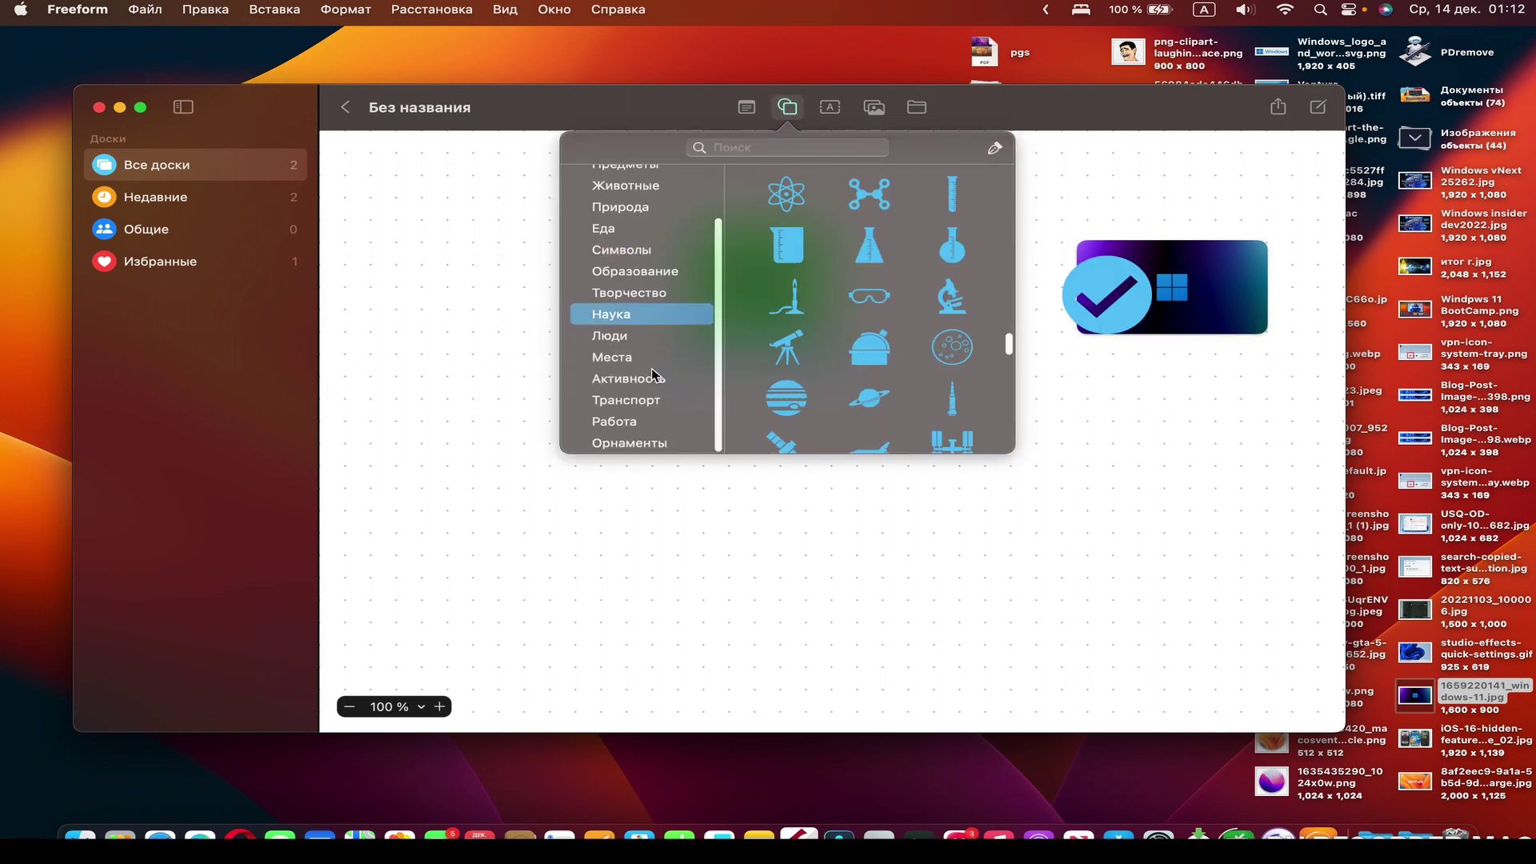
{"action": "left_click", "coordinate": [652, 374]}
{"action": "left_click", "coordinate": [642, 398]}
{"action": "scroll", "coordinate": [640, 257], "scroll_direction": "up", "scroll_amount": 3}
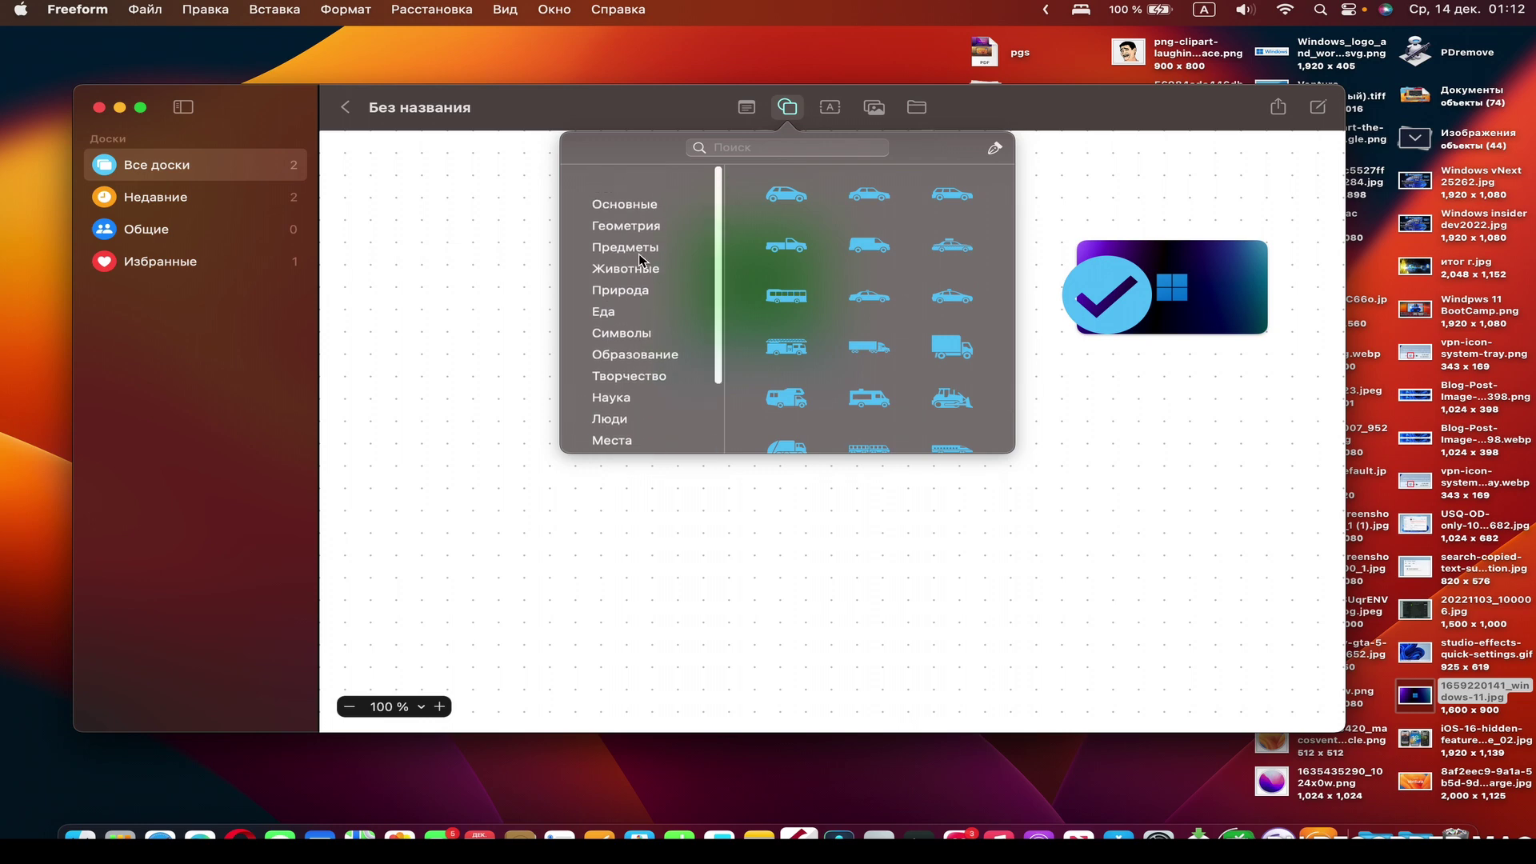
{"action": "left_click", "coordinate": [643, 228]}
{"action": "left_click", "coordinate": [641, 206]}
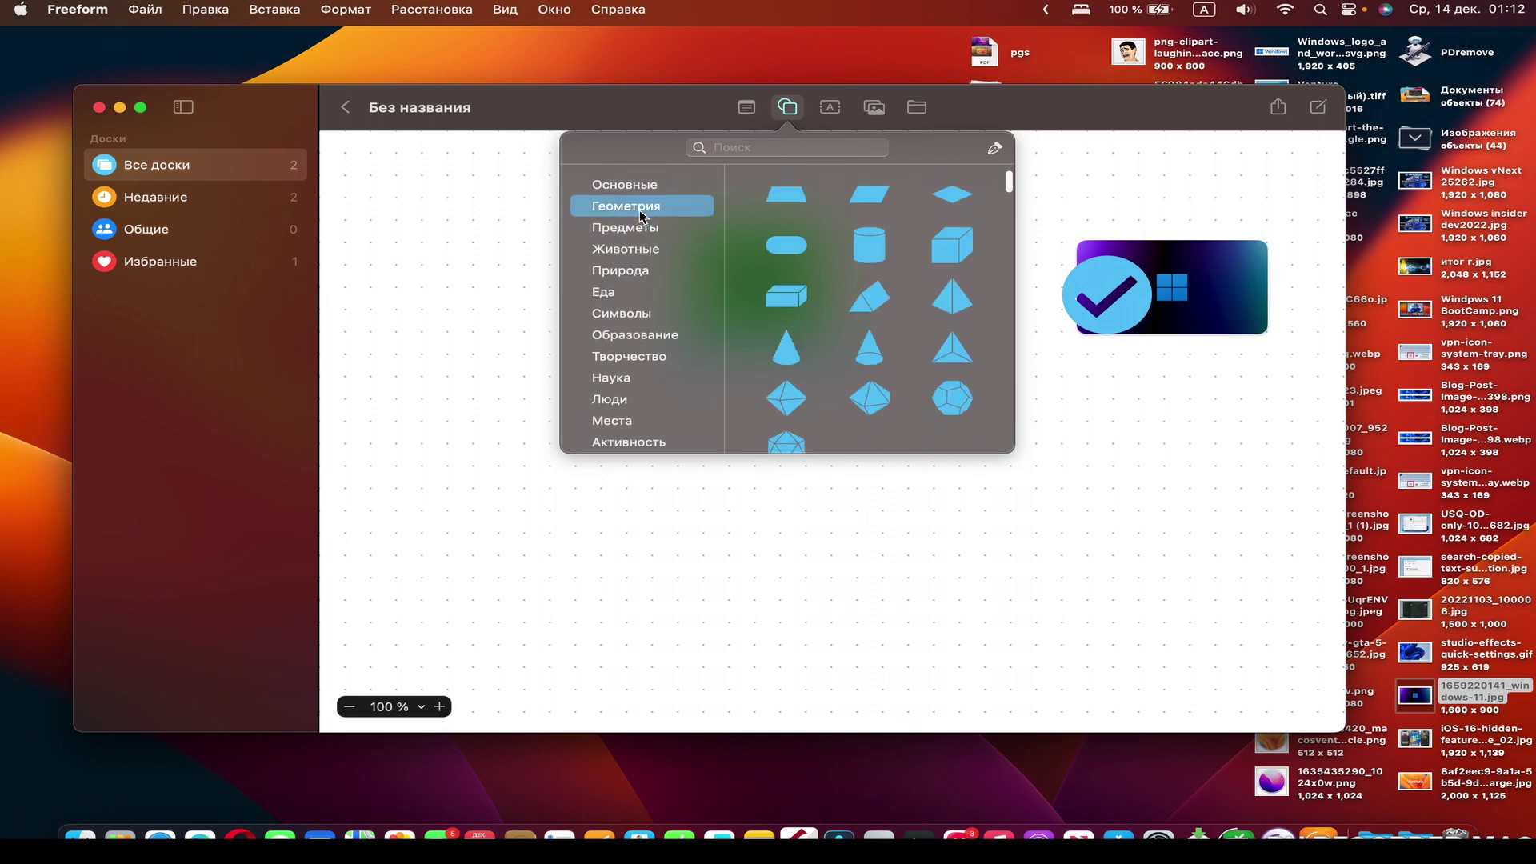
{"action": "left_click", "coordinate": [640, 270]}
Step: Add a text box below the table shape, switch bold on and off, and leave its placeholder text
{"action": "left_click", "coordinate": [796, 439]}
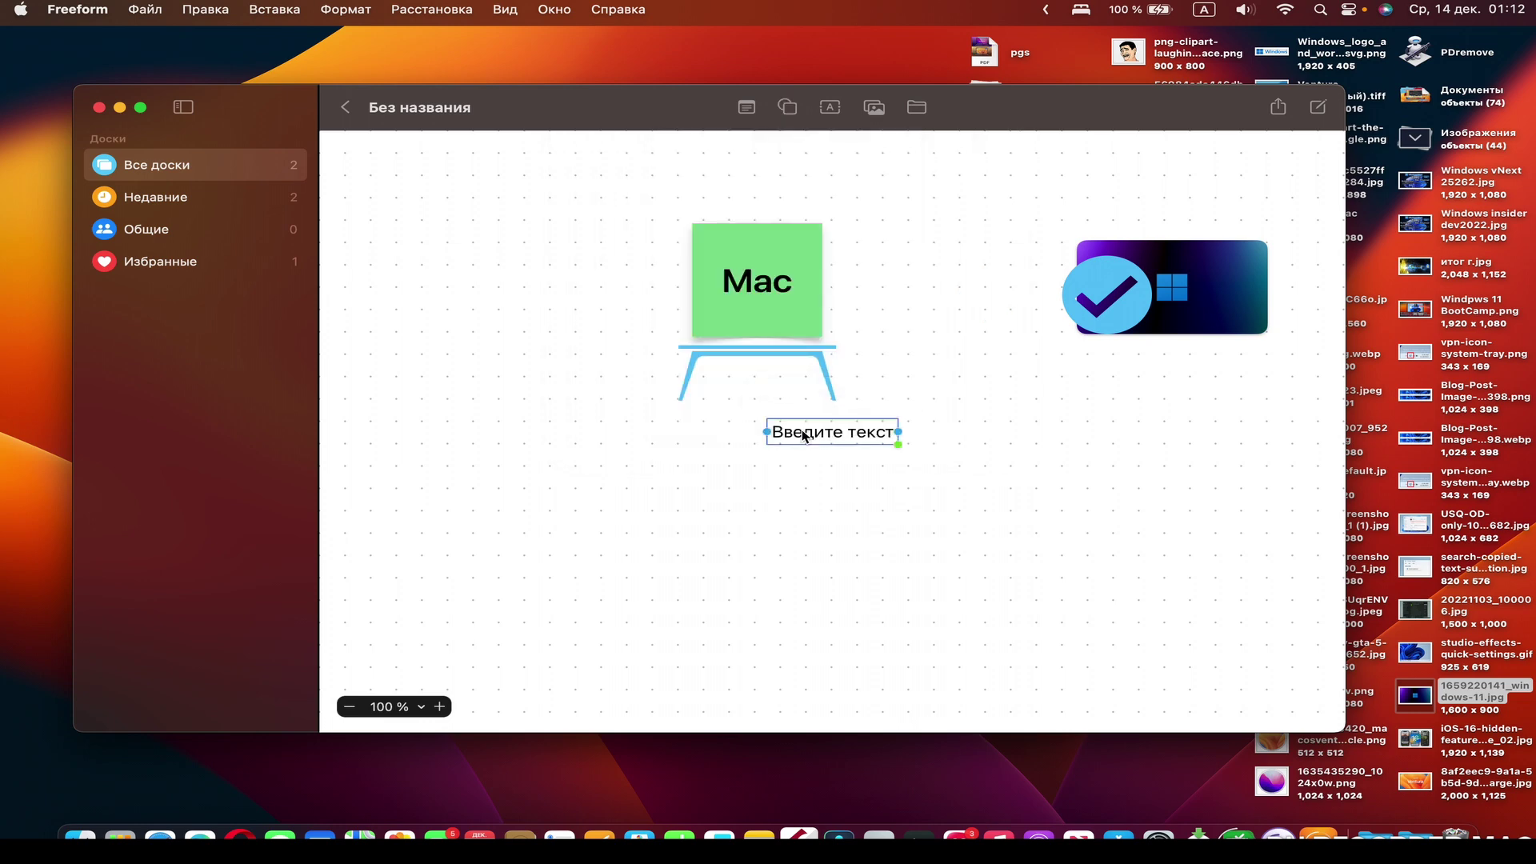
{"action": "double_click", "coordinate": [805, 436]}
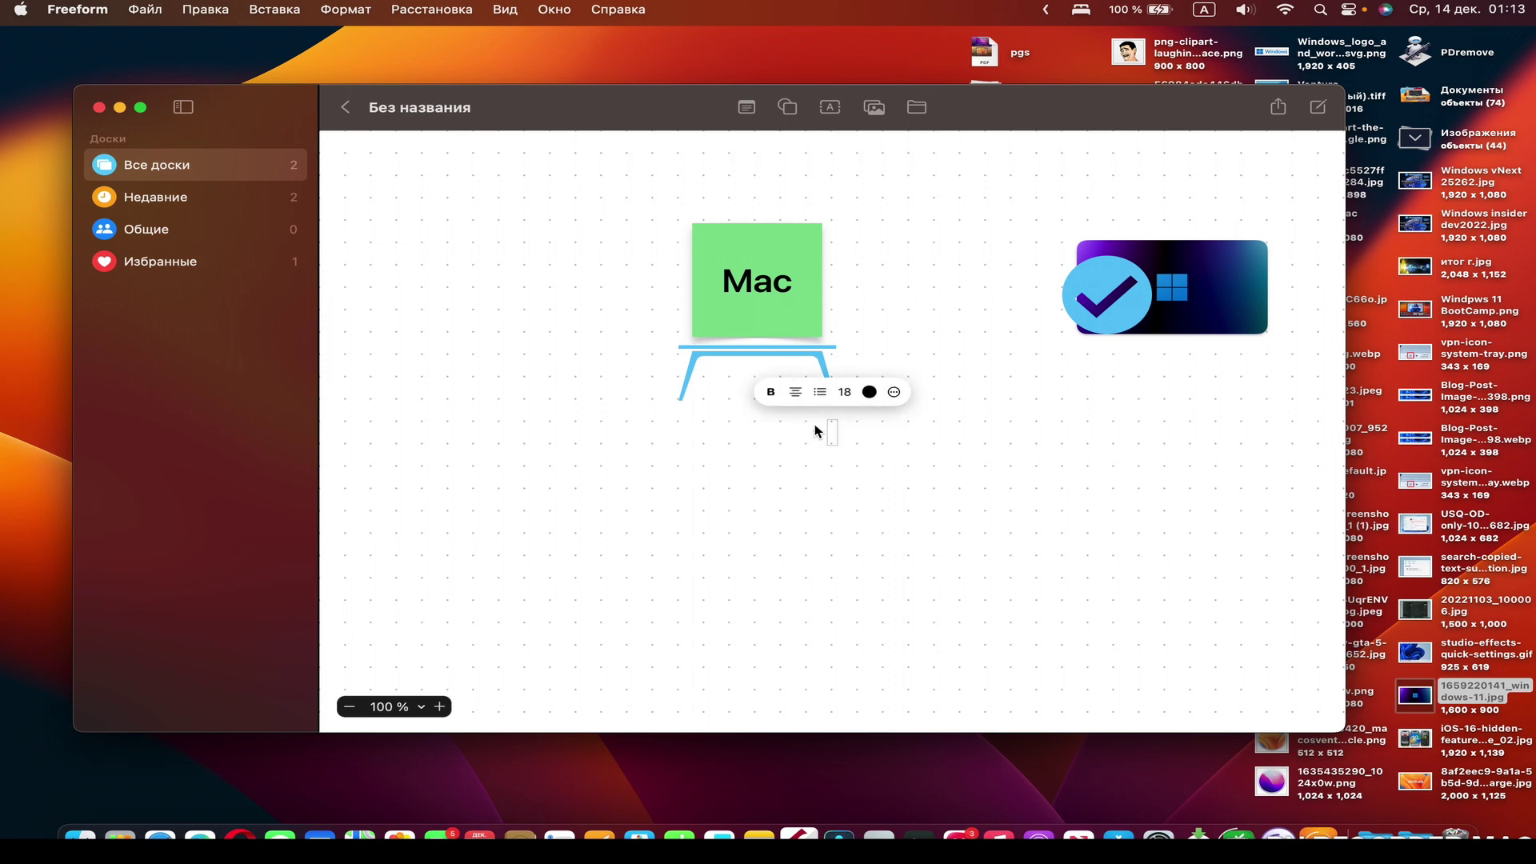
{"action": "left_click", "coordinate": [771, 394]}
{"action": "left_click", "coordinate": [772, 395]}
{"action": "left_click", "coordinate": [792, 463]}
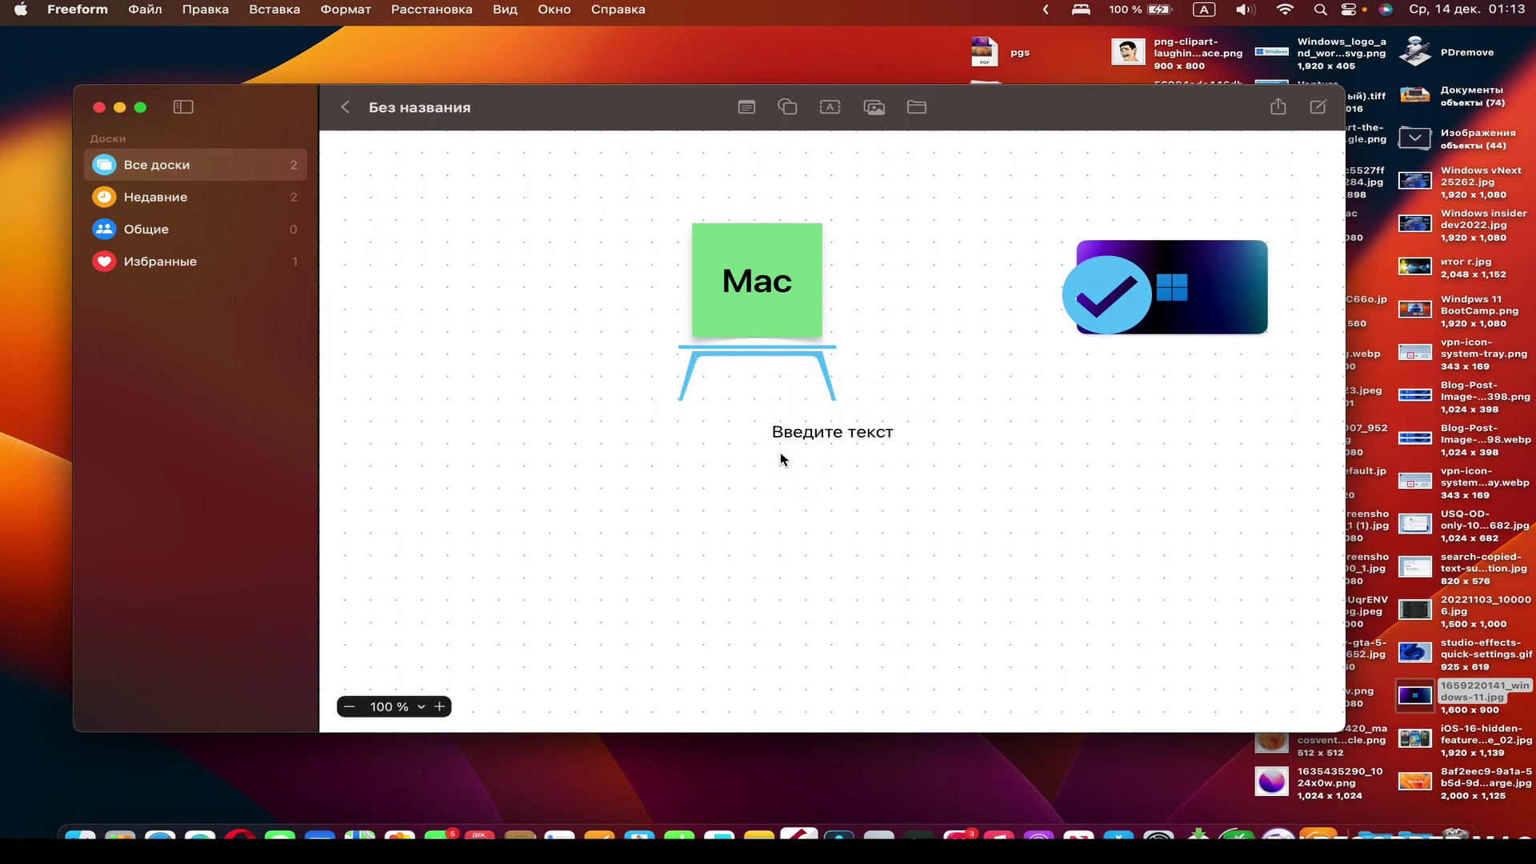
Step: View the options for inserting media and files, and close the file chooser without inserting anything
{"action": "left_click", "coordinate": [878, 110]}
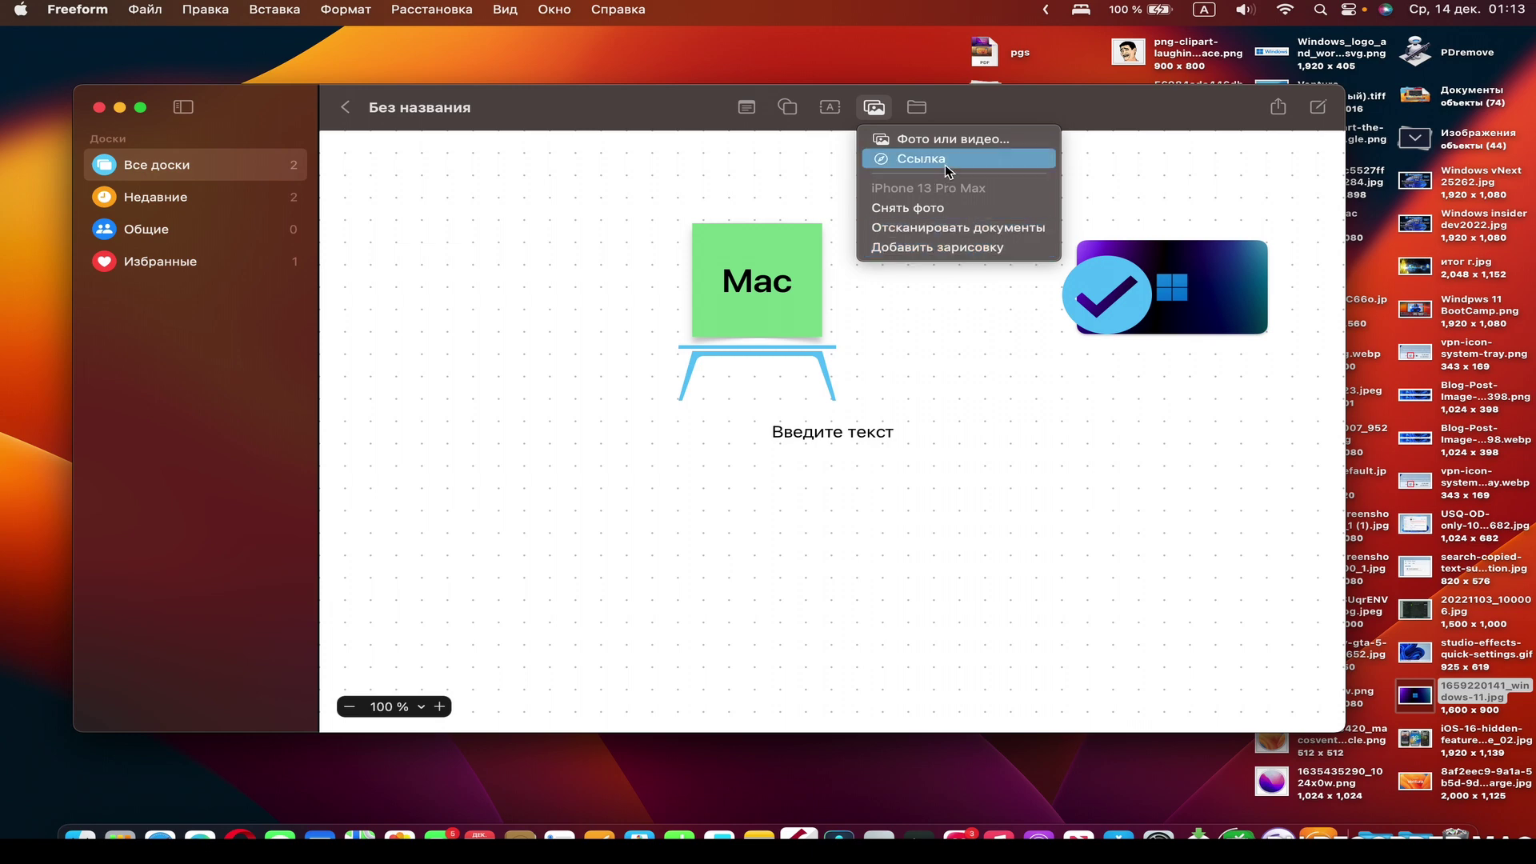
{"action": "left_click", "coordinate": [932, 139]}
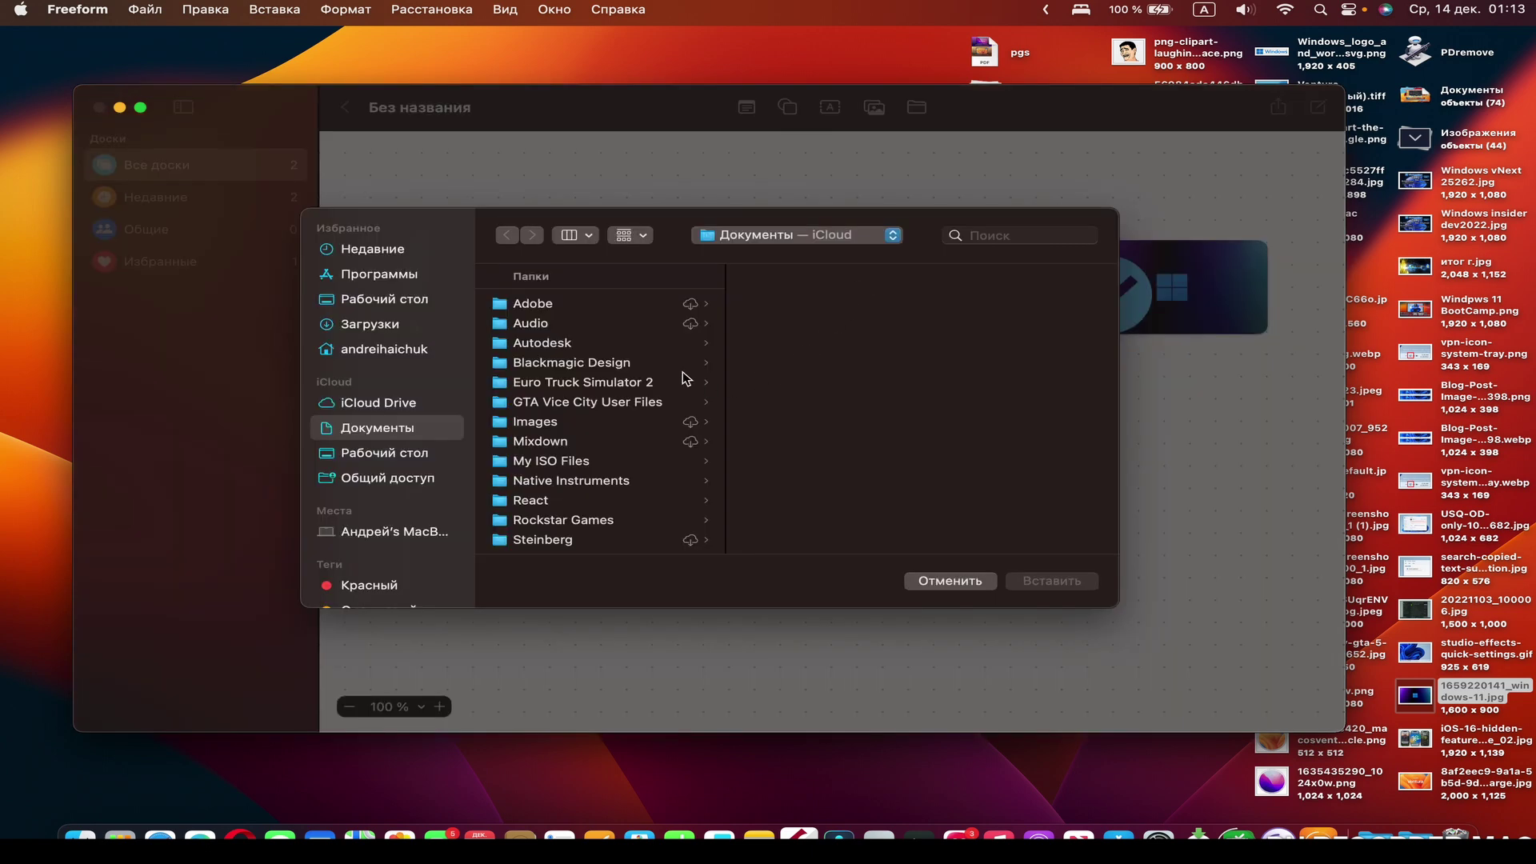
{"action": "left_click", "coordinate": [944, 589]}
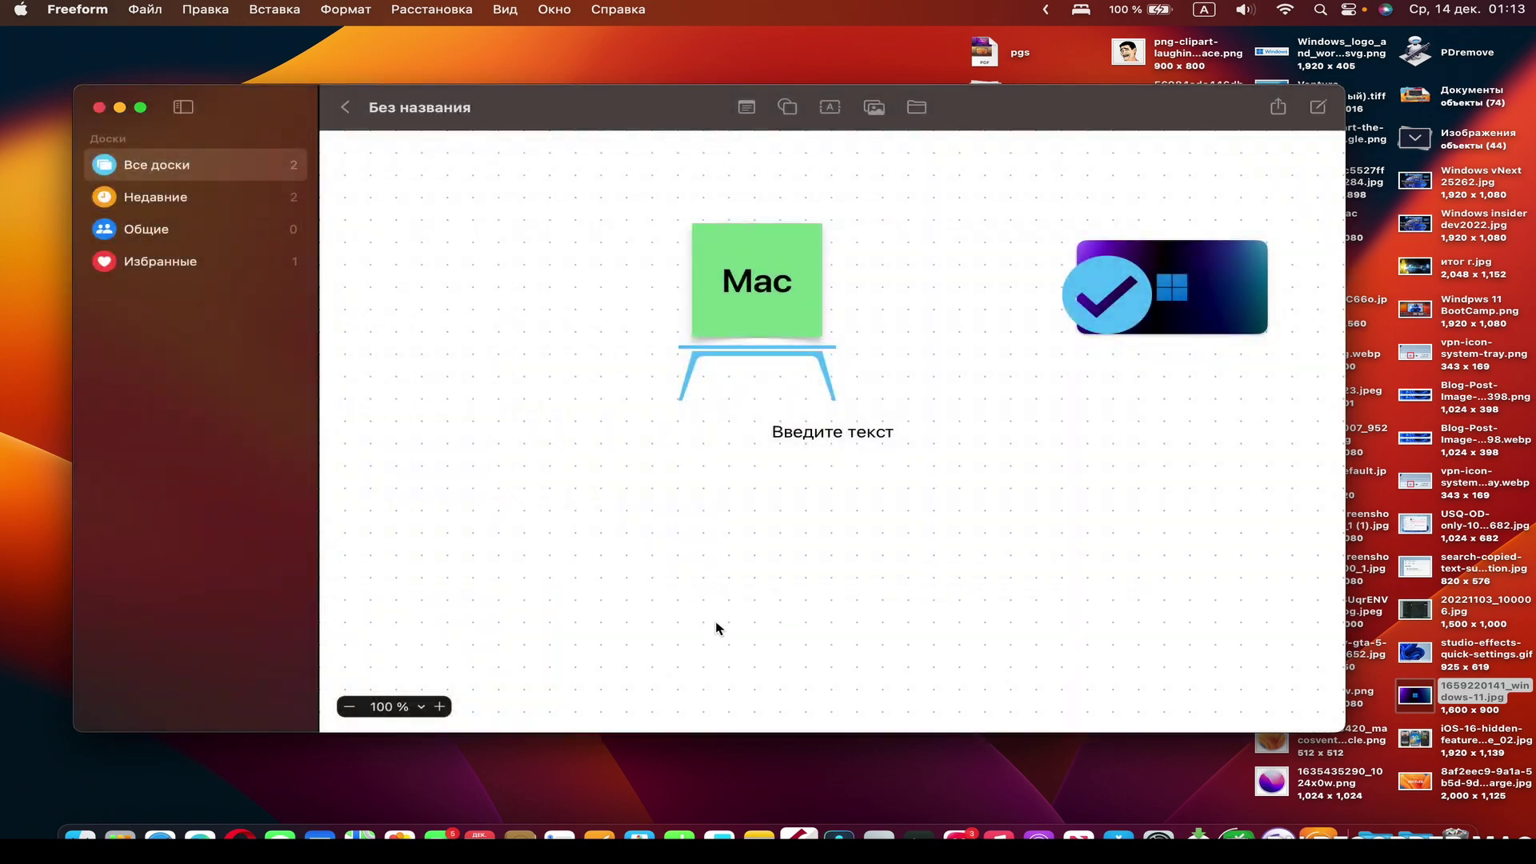
Step: Examine the board at different zoom levels, from 10 % up to 400 %, ending at 125 %
{"action": "left_click", "coordinate": [350, 707]}
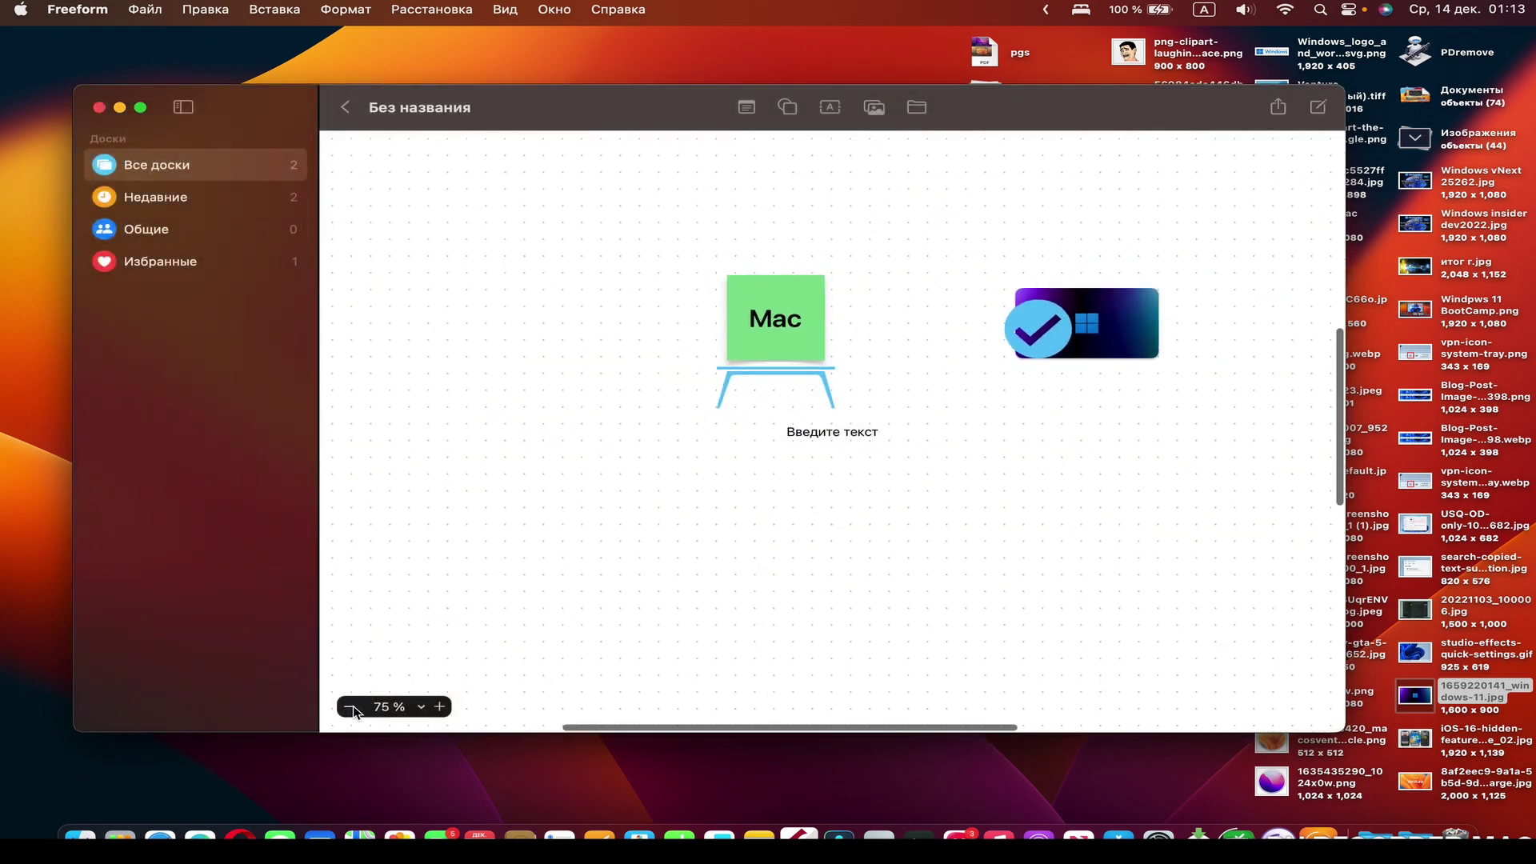
{"action": "left_click", "coordinate": [351, 707]}
{"action": "left_click", "coordinate": [350, 707]}
{"action": "left_click", "coordinate": [352, 706]}
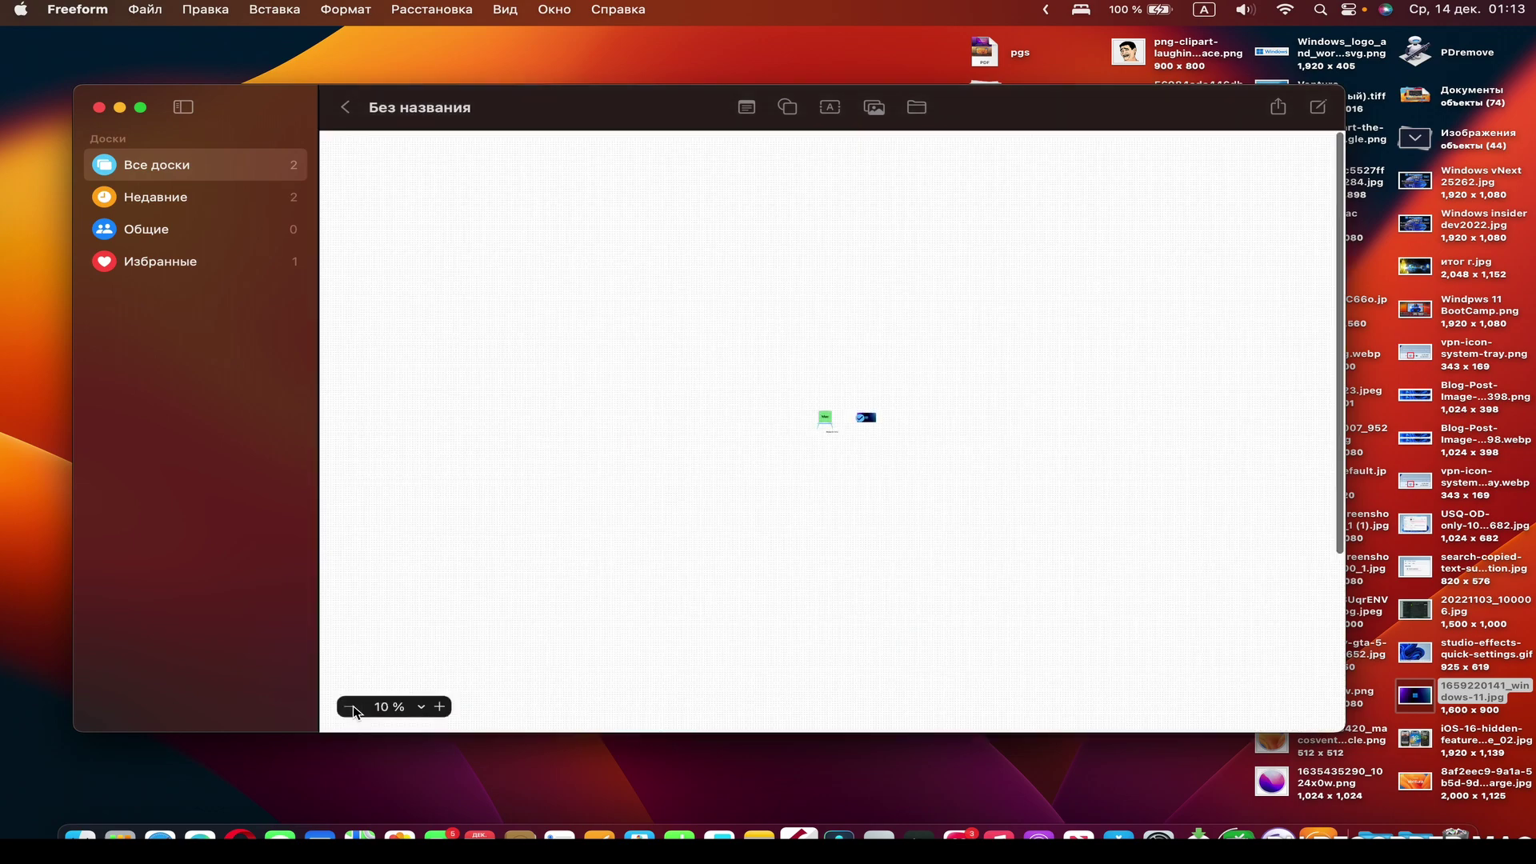
{"action": "left_click", "coordinate": [421, 707]}
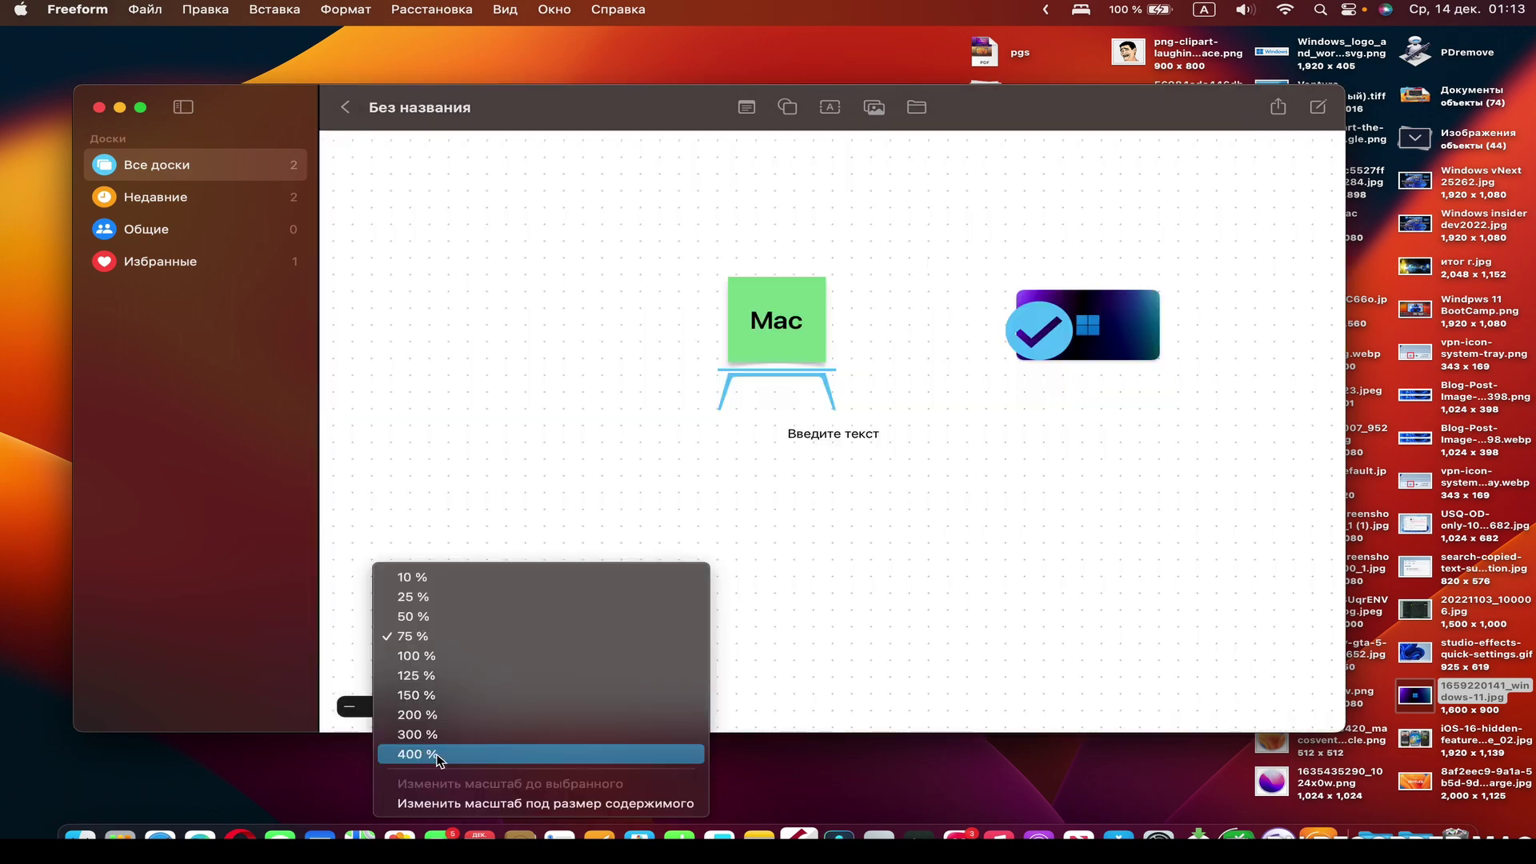
{"action": "left_click", "coordinate": [443, 757]}
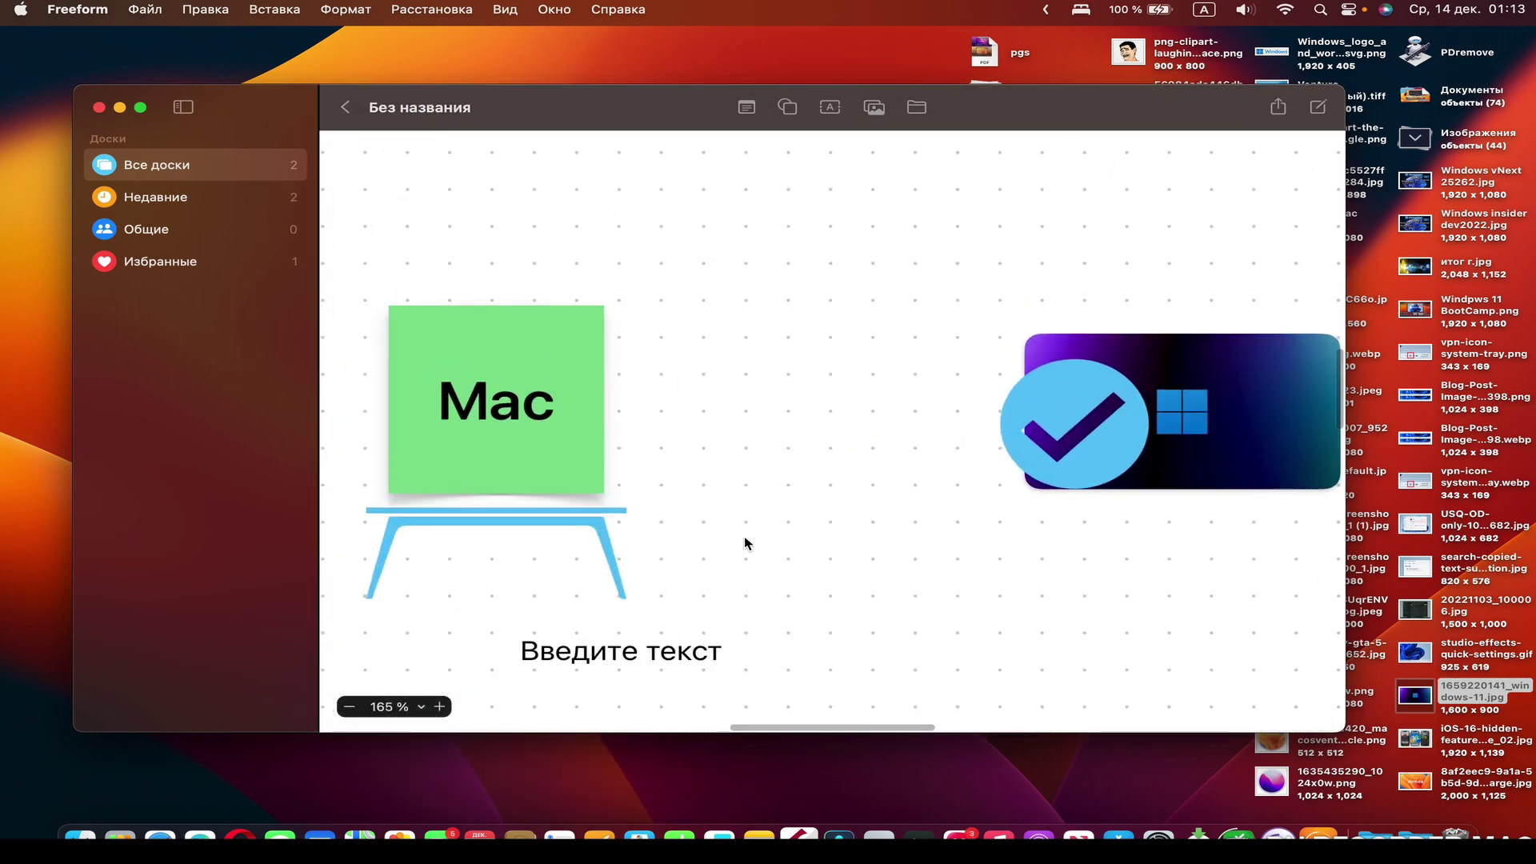
{"action": "left_click", "coordinate": [353, 706]}
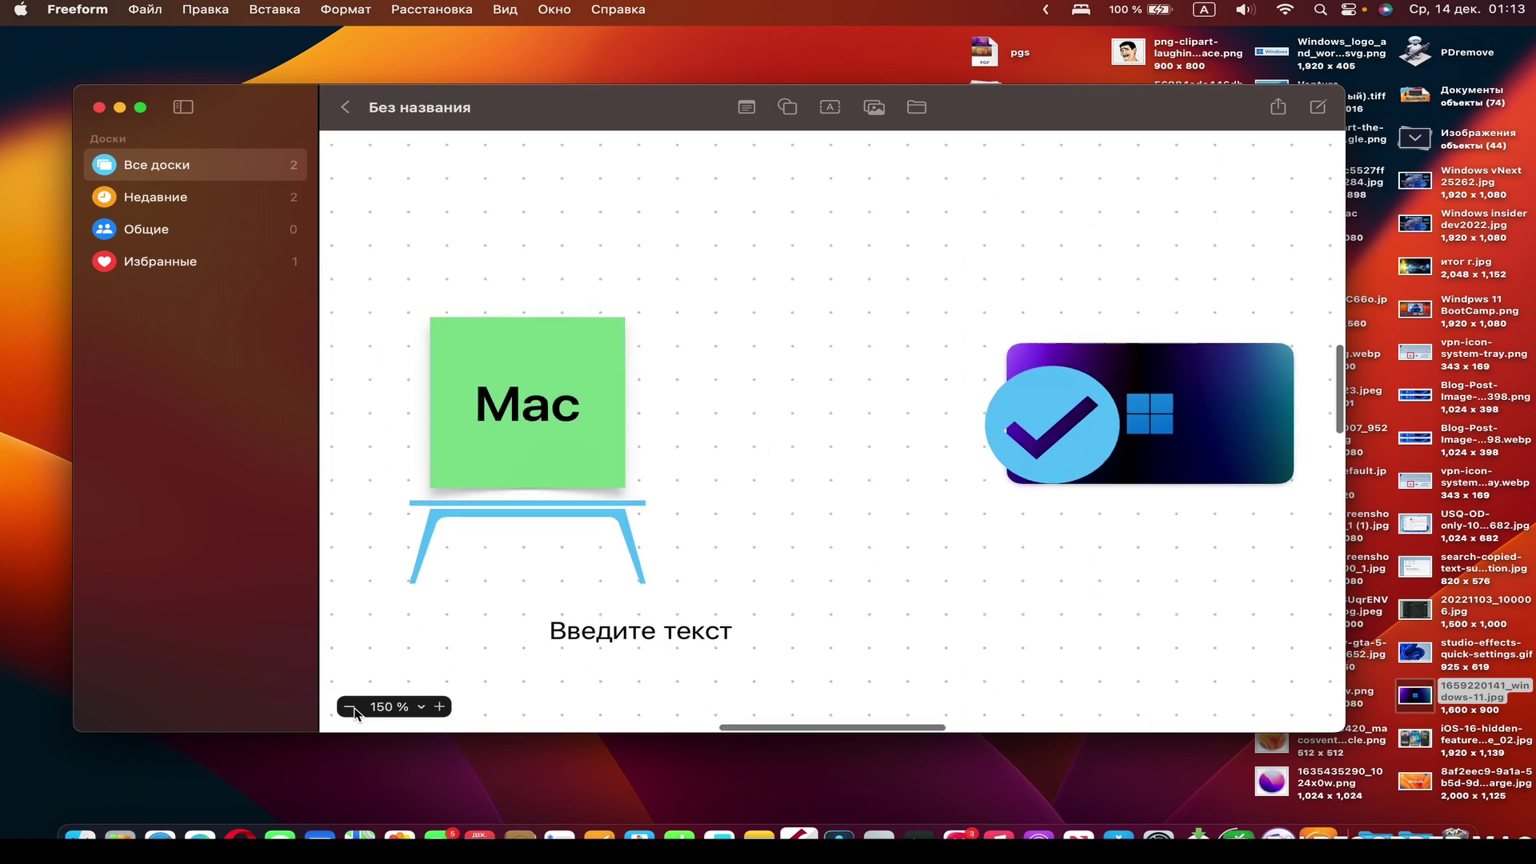
Step: Return to the list of all boards and open the Content Plan board
{"action": "left_click", "coordinate": [348, 106]}
{"action": "left_click", "coordinate": [711, 232]}
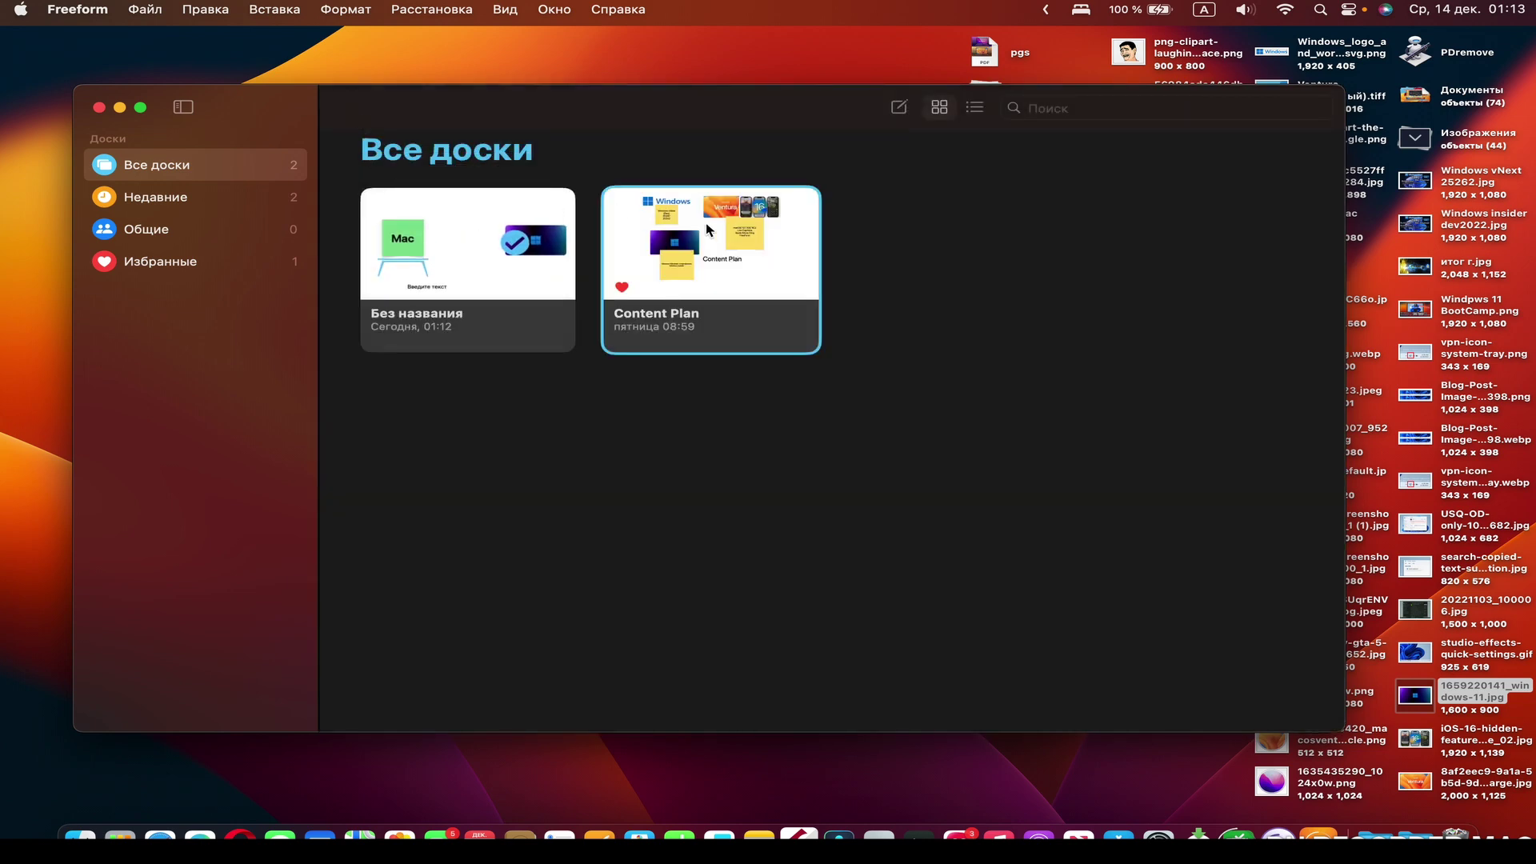
{"action": "double_click", "coordinate": [707, 258]}
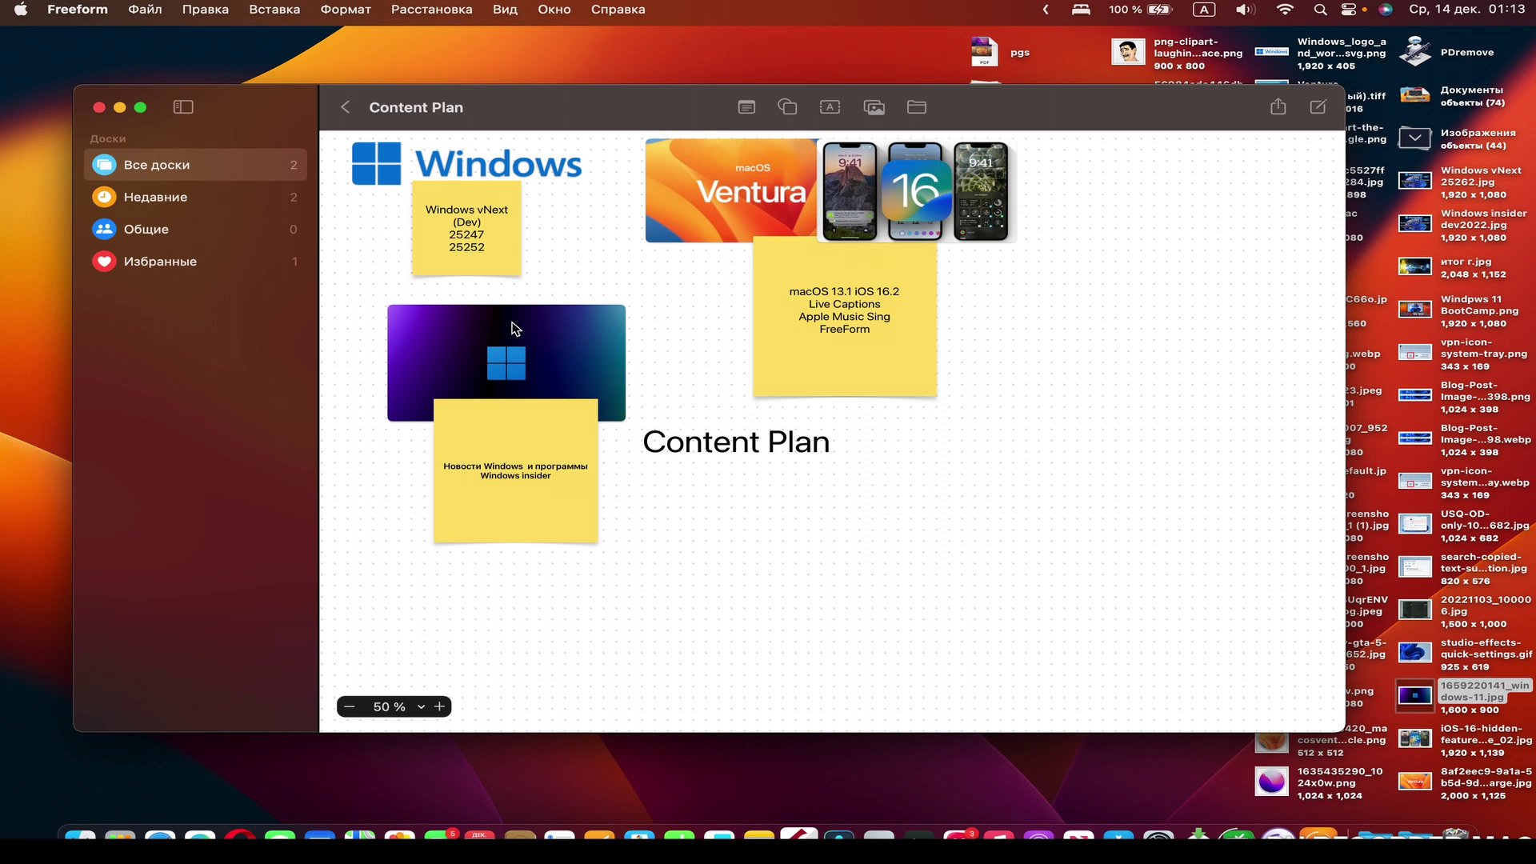
Step: Add the line 25262 below 25252 in the Windows vNext (Dev) sticky note and return to the list of all boards
{"action": "double_click", "coordinate": [471, 263]}
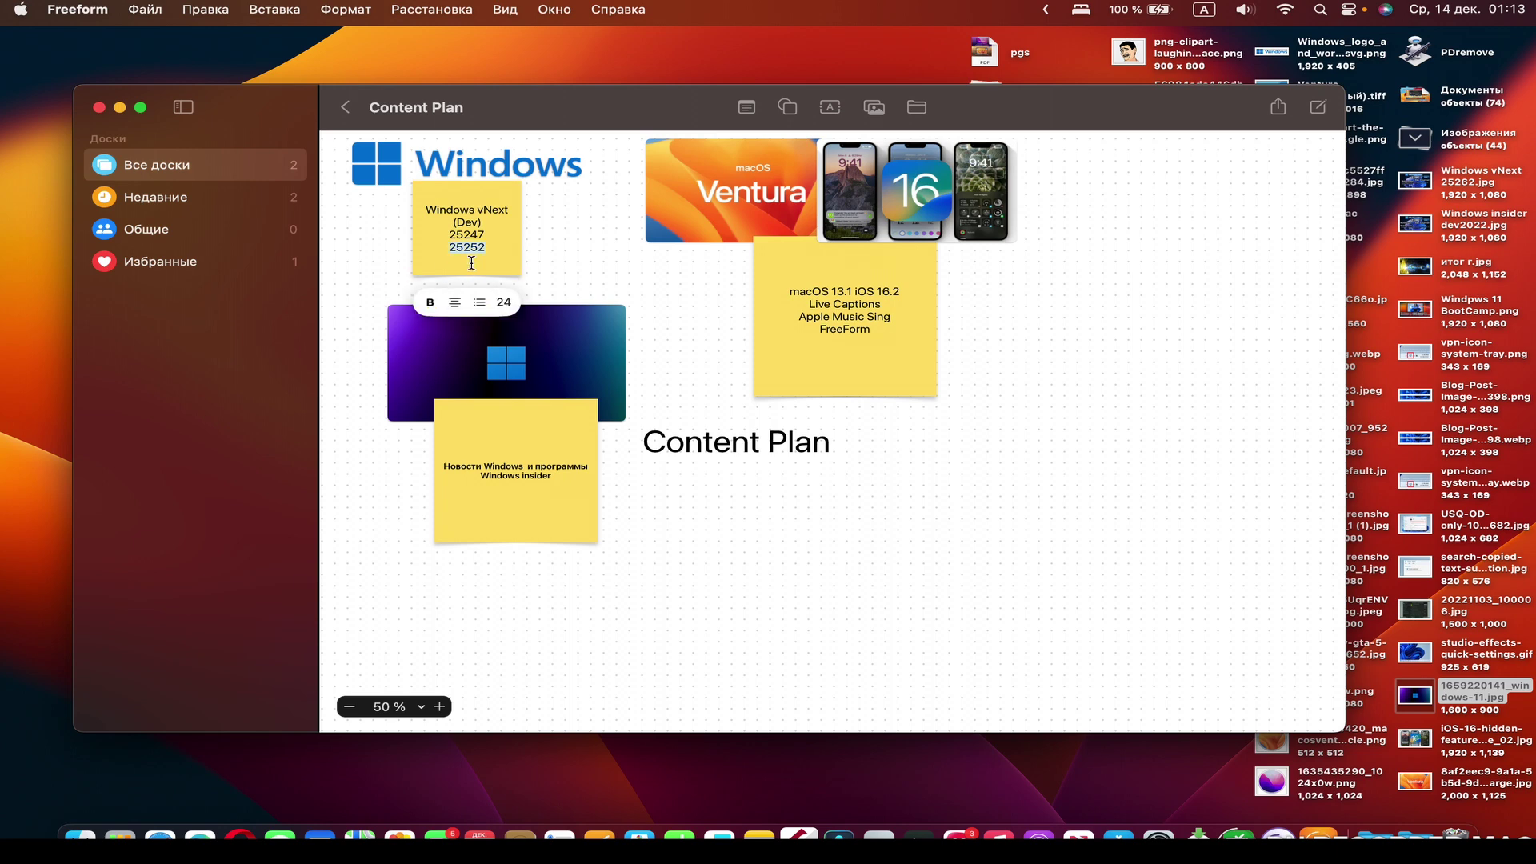
{"action": "key", "text": "Return"}
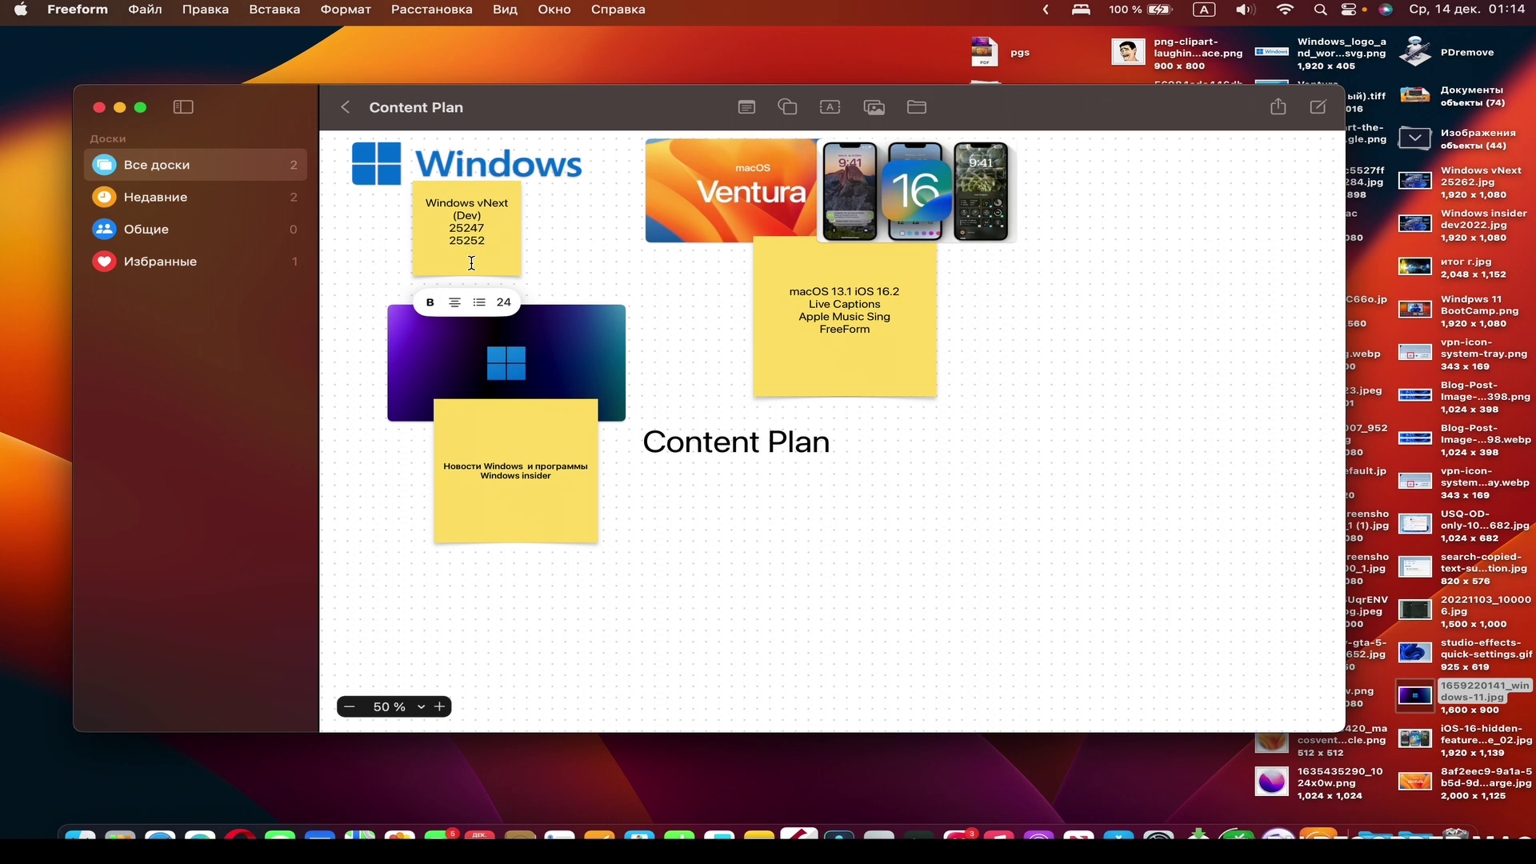
{"action": "type", "text": "25262"}
{"action": "left_click", "coordinate": [557, 259]}
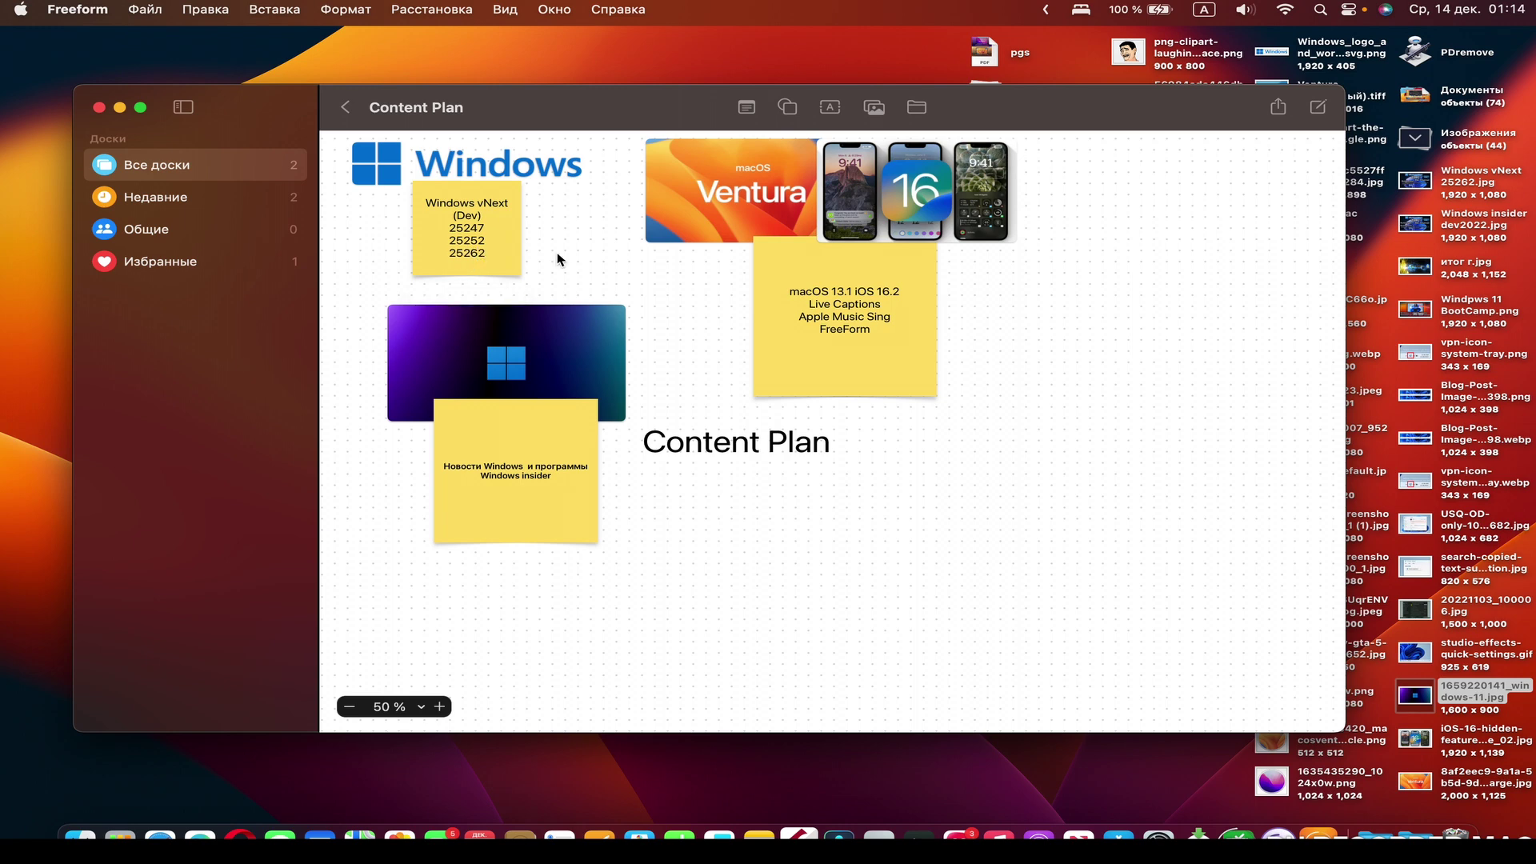
{"action": "left_click", "coordinate": [345, 106]}
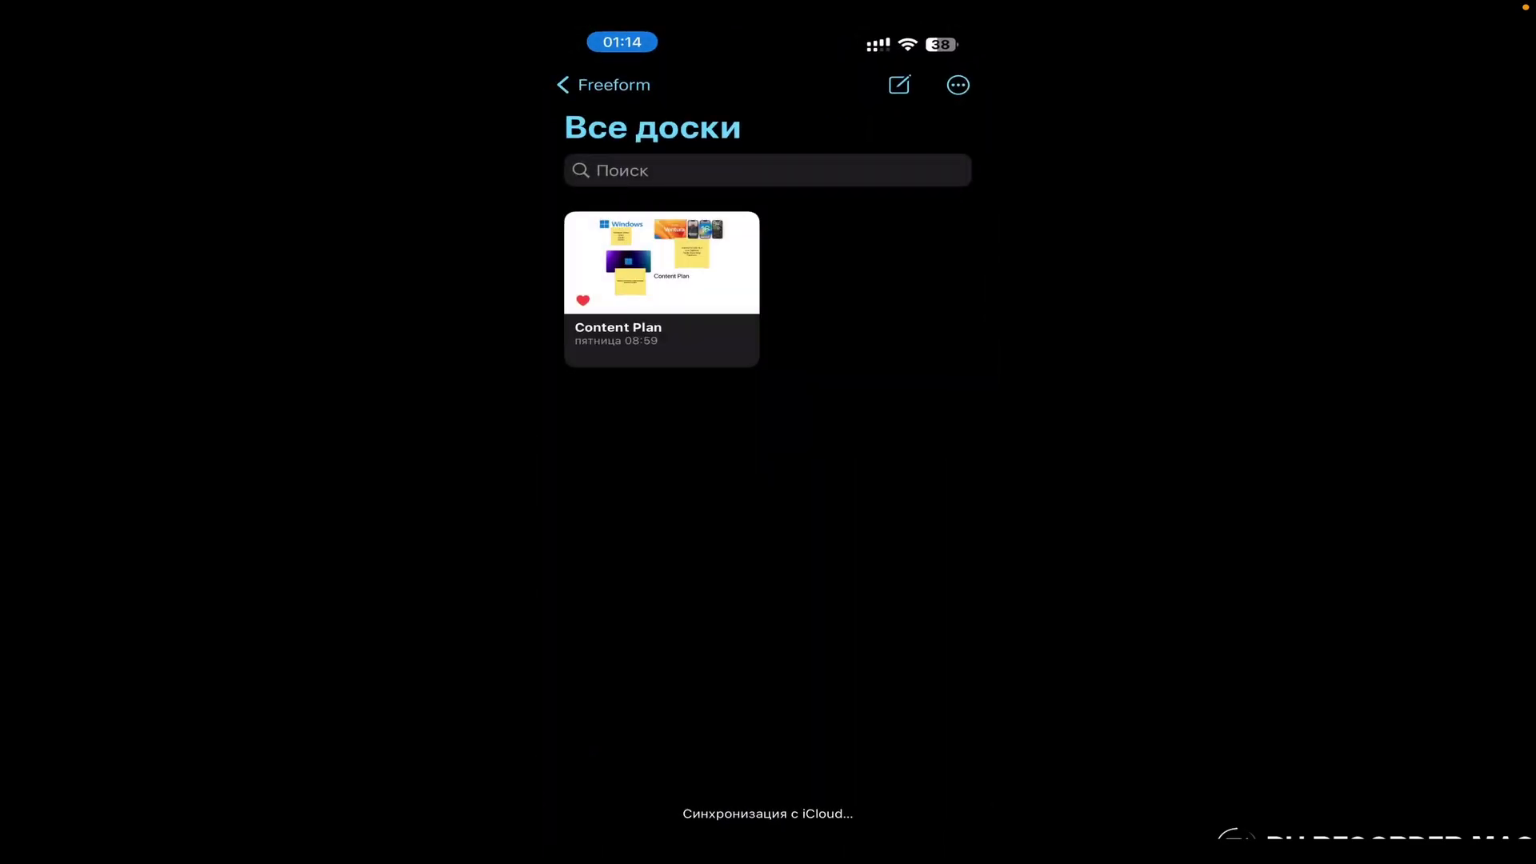
Step: Switch to Freeform on the iPhone, reload the list of all boards, and open the board Без названия to show all its objects
{"action": "left_click", "coordinate": [605, 84]}
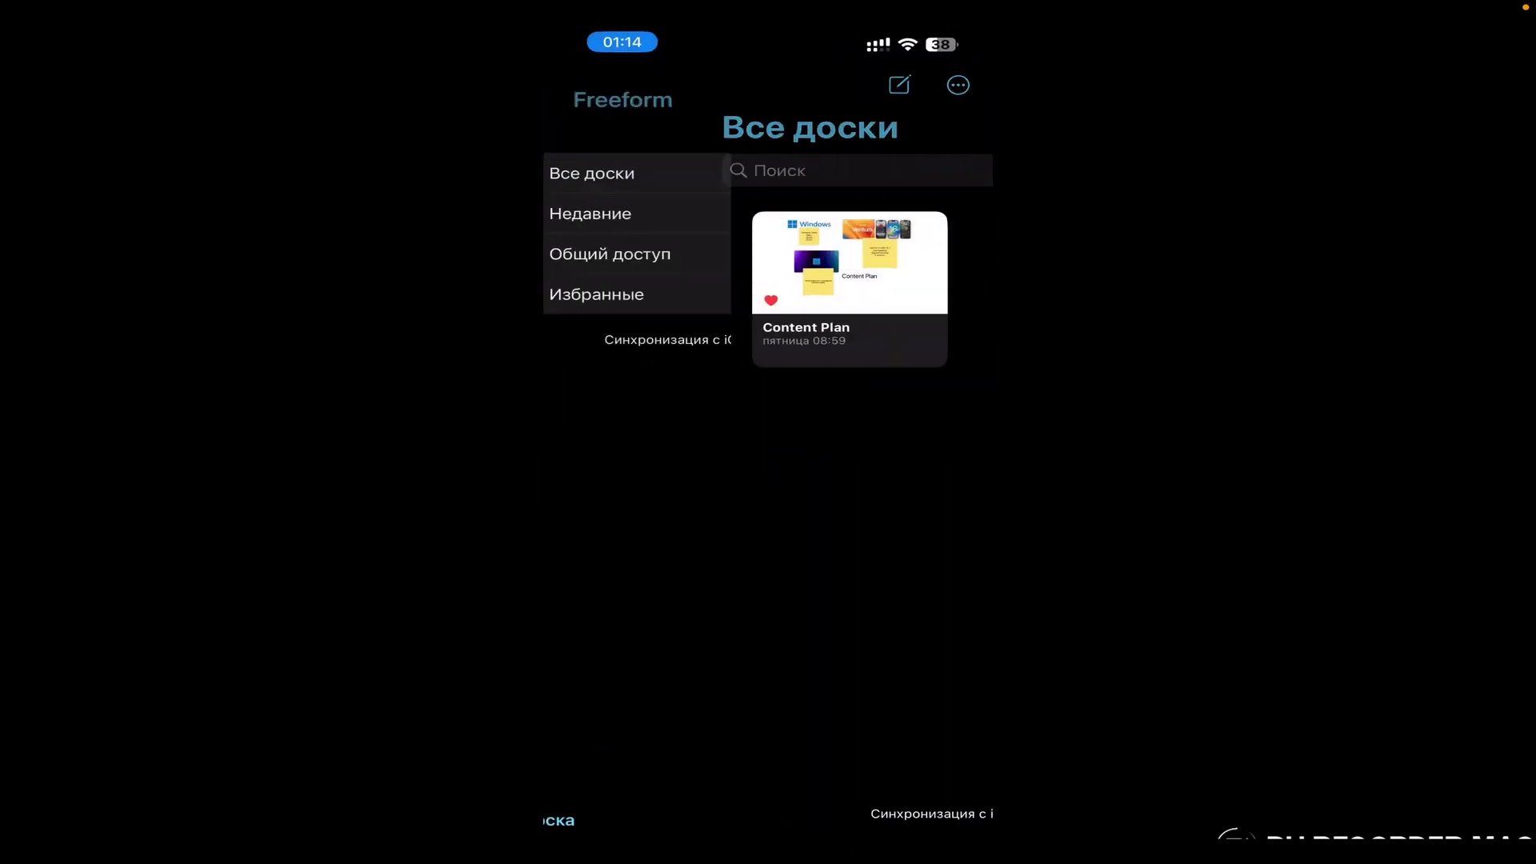
{"action": "left_click", "coordinate": [688, 172]}
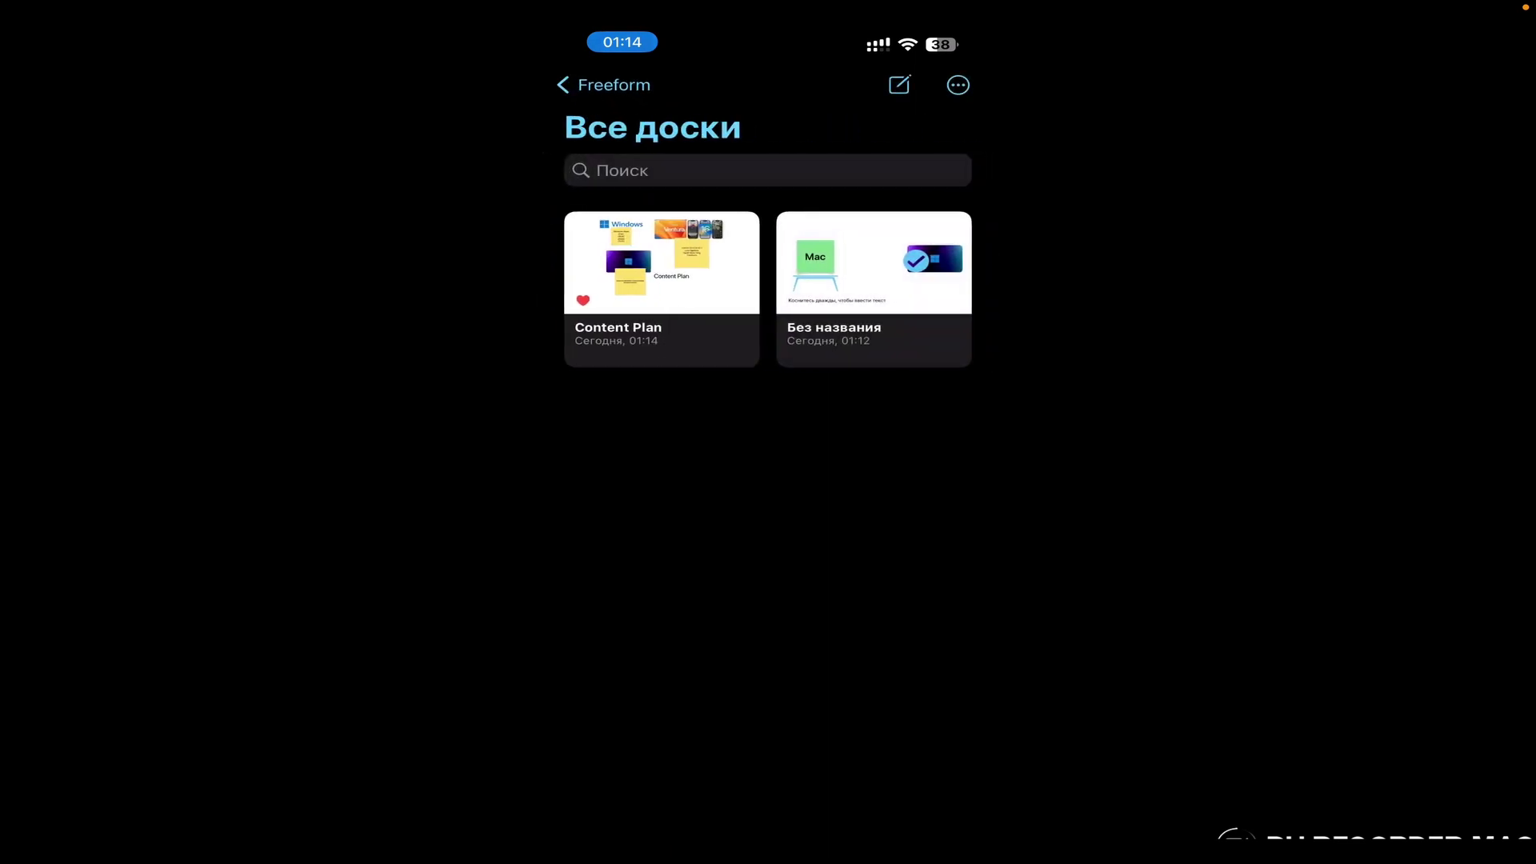
{"action": "left_click", "coordinate": [874, 264]}
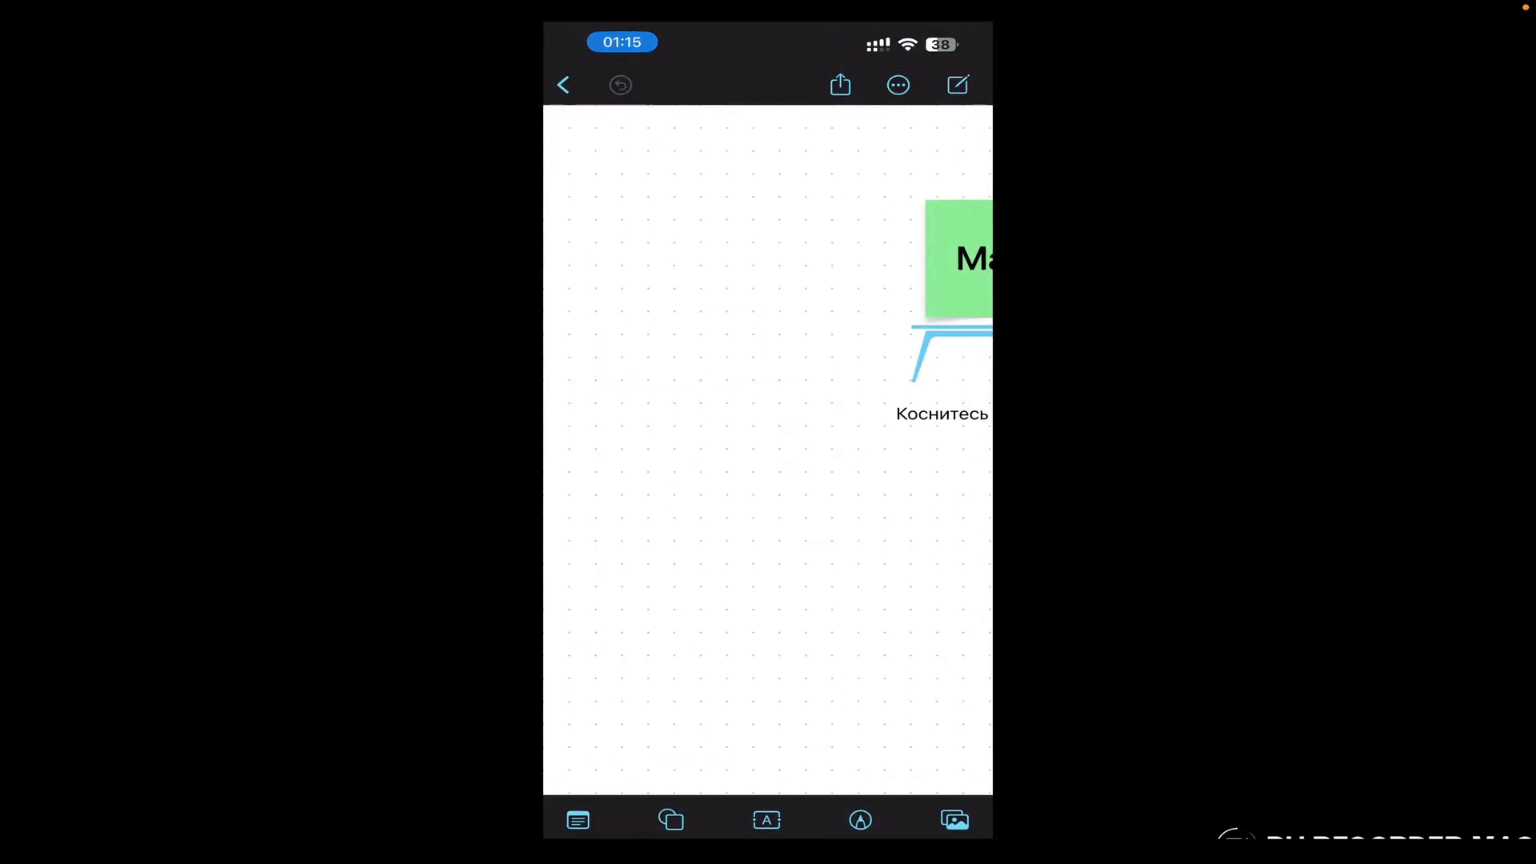
{"action": "scroll", "coordinate": [817, 427], "scroll_direction": "down", "scroll_amount": 3}
{"action": "left_click_drag", "start_coordinate": [848, 480], "coordinate": [705, 529]}
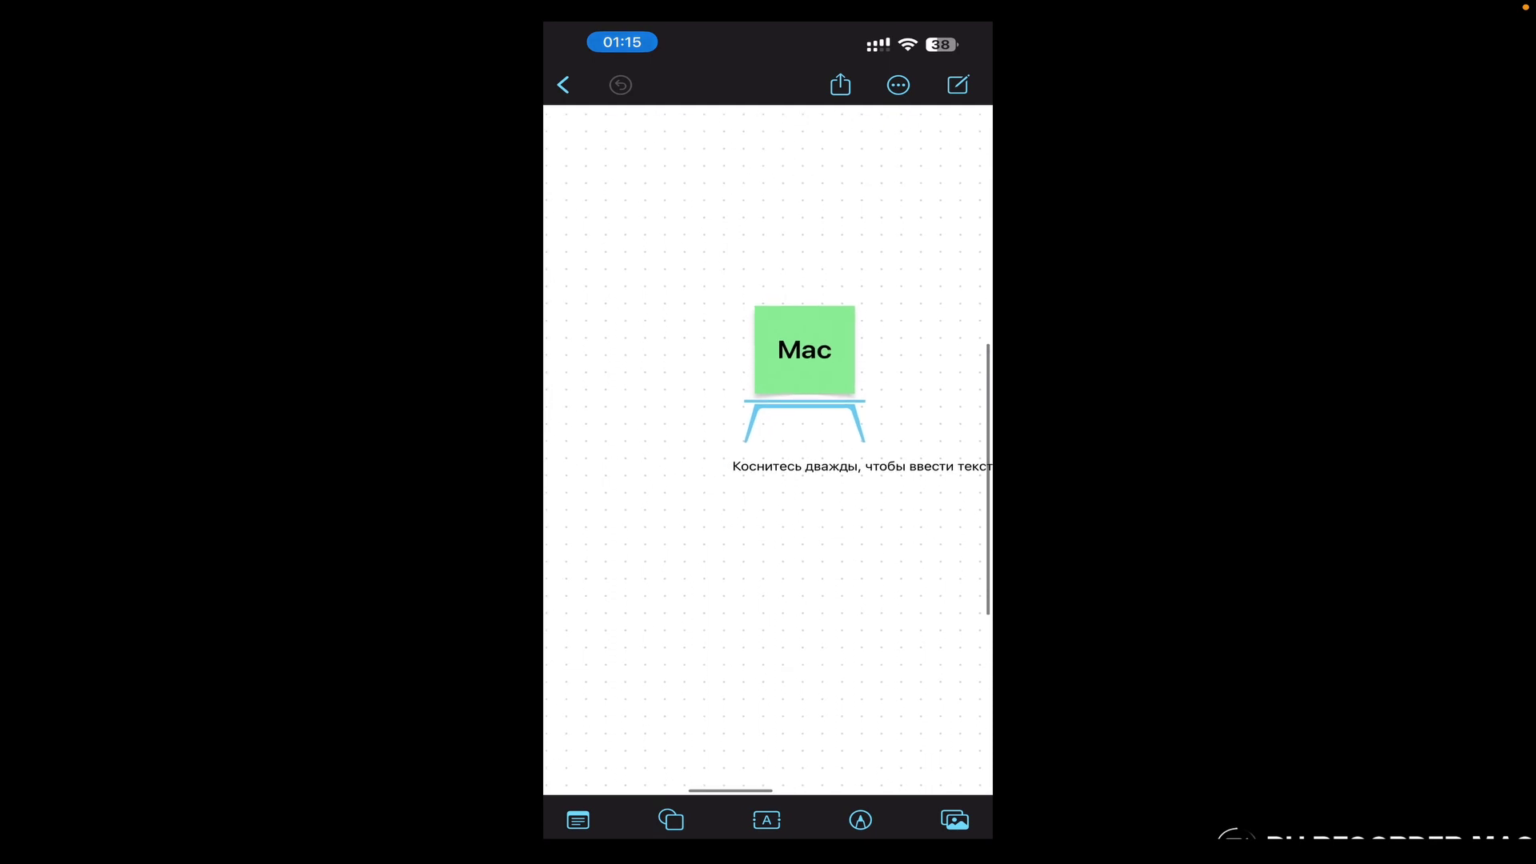
{"action": "scroll", "coordinate": [768, 449], "scroll_direction": "down", "scroll_amount": 2}
{"action": "scroll", "coordinate": [769, 448], "scroll_direction": "right", "scroll_amount": 3}
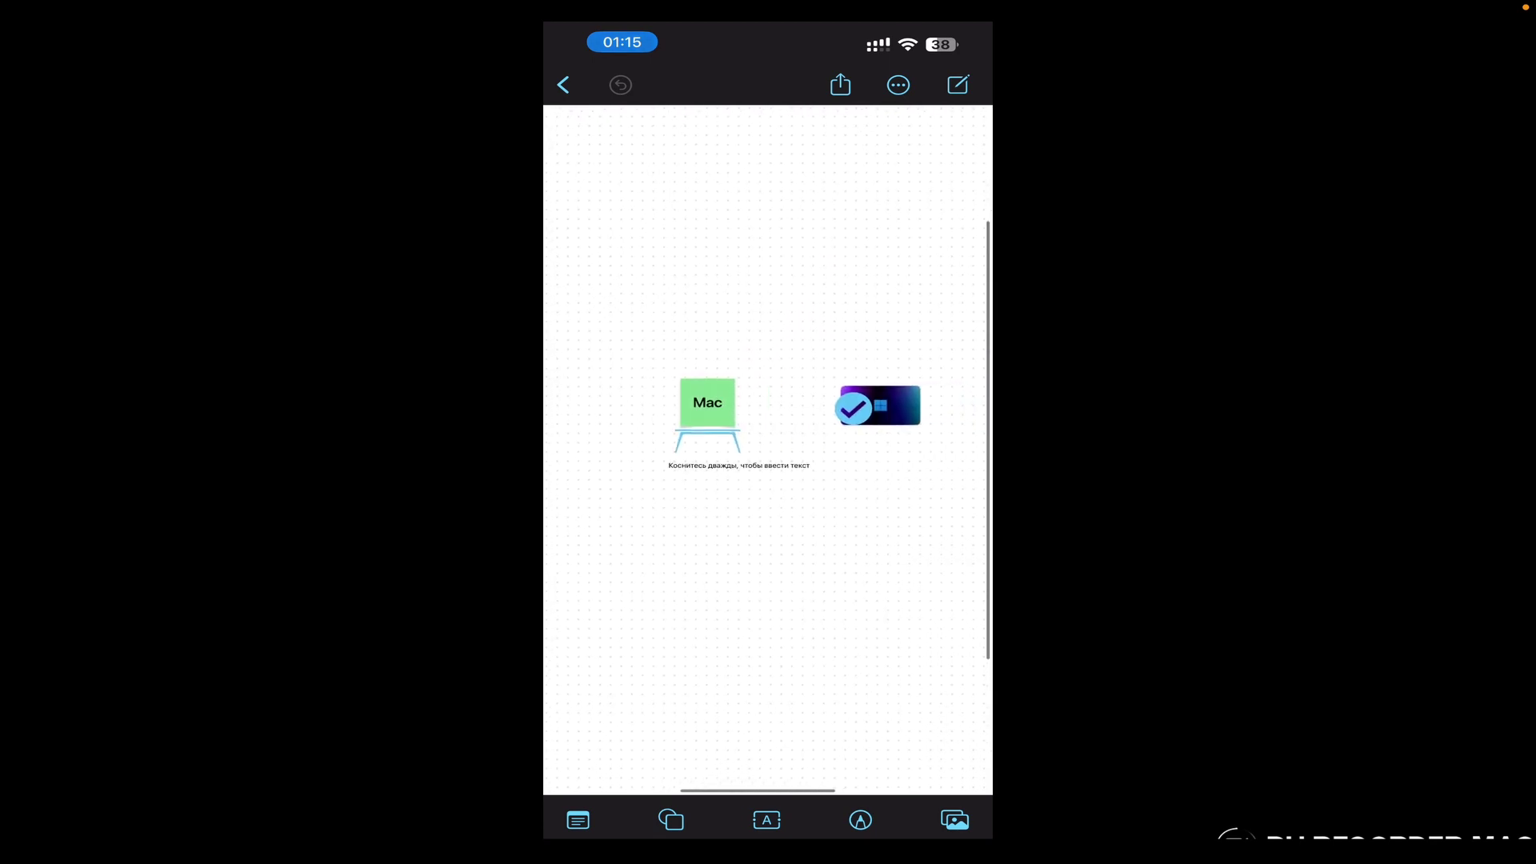
{"action": "scroll", "coordinate": [801, 528], "scroll_direction": "up", "scroll_amount": 3}
{"action": "scroll", "coordinate": [801, 528], "scroll_direction": "down", "scroll_amount": 1}
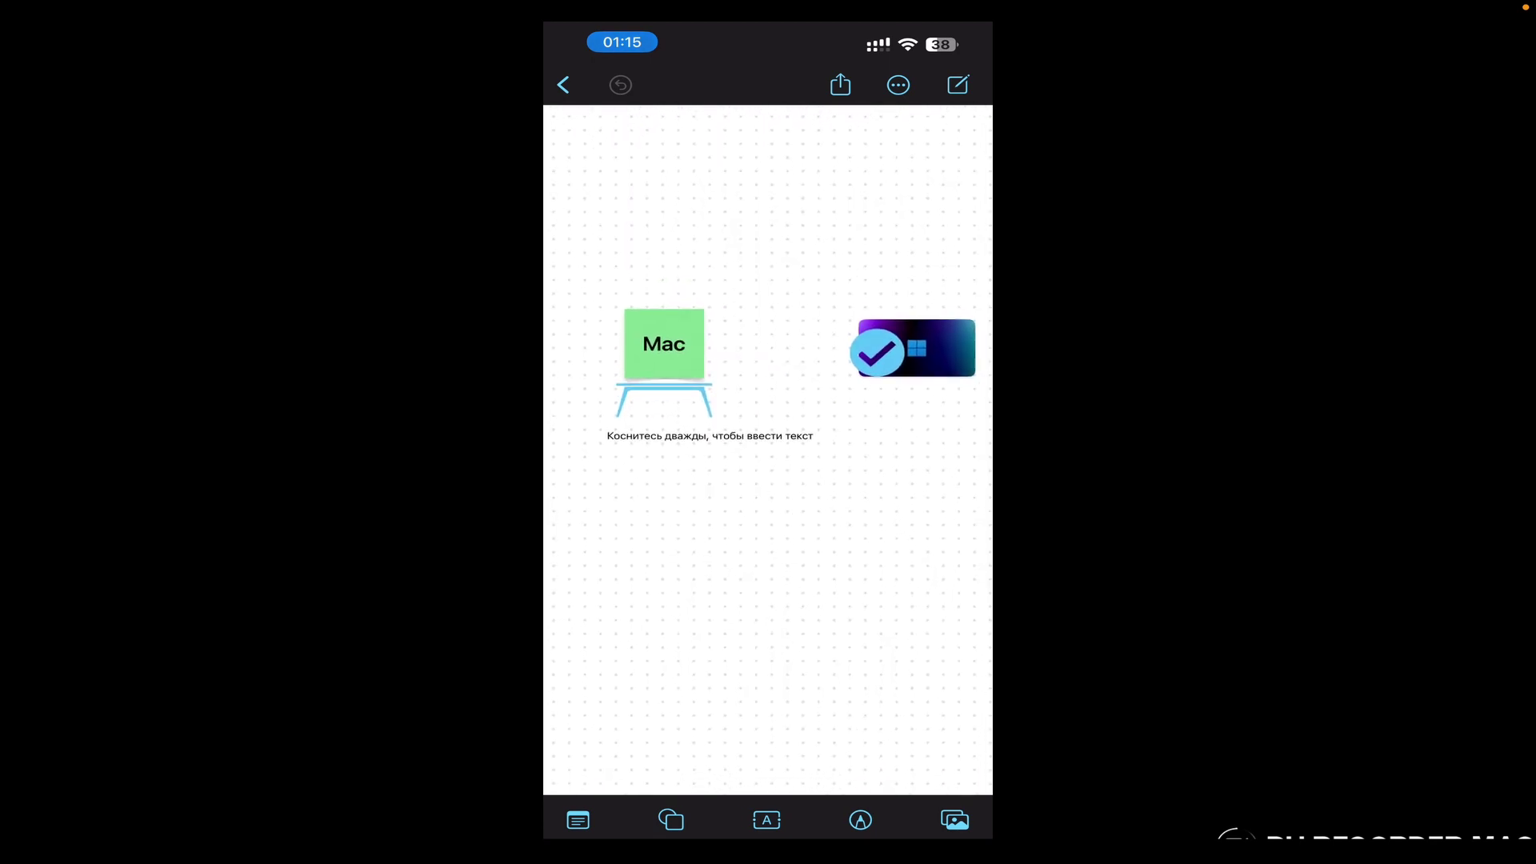
Step: Replace the placeholder in the text box below the table shape with "macOS Ventura", using the English keyboard layout
{"action": "double_click", "coordinate": [709, 436]}
{"action": "left_click_drag", "start_coordinate": [704, 264], "coordinate": [826, 431]}
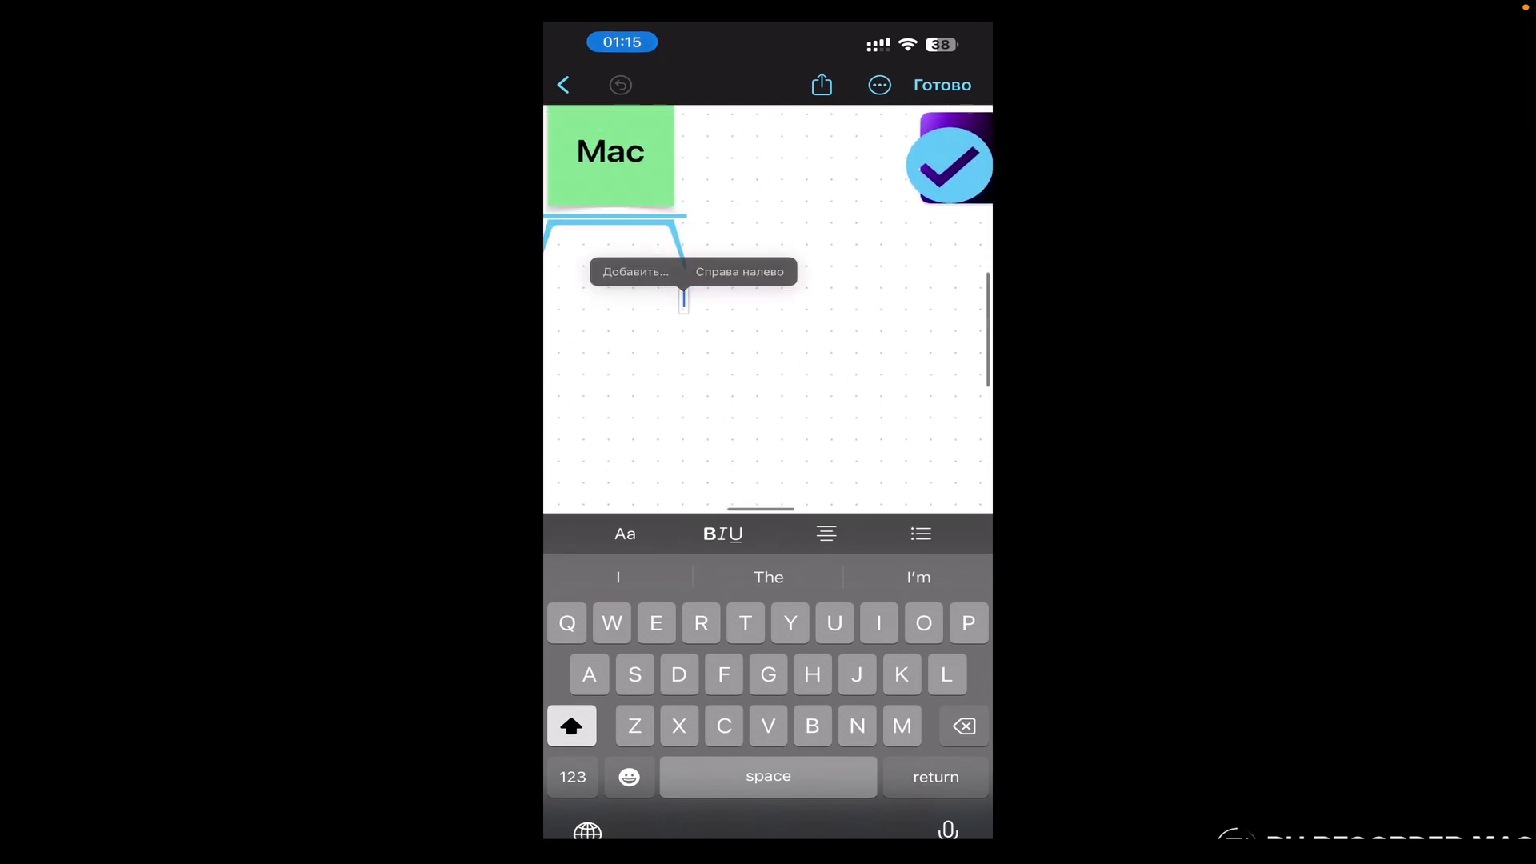
{"action": "left_click", "coordinate": [587, 832]}
{"action": "left_click", "coordinate": [588, 832]}
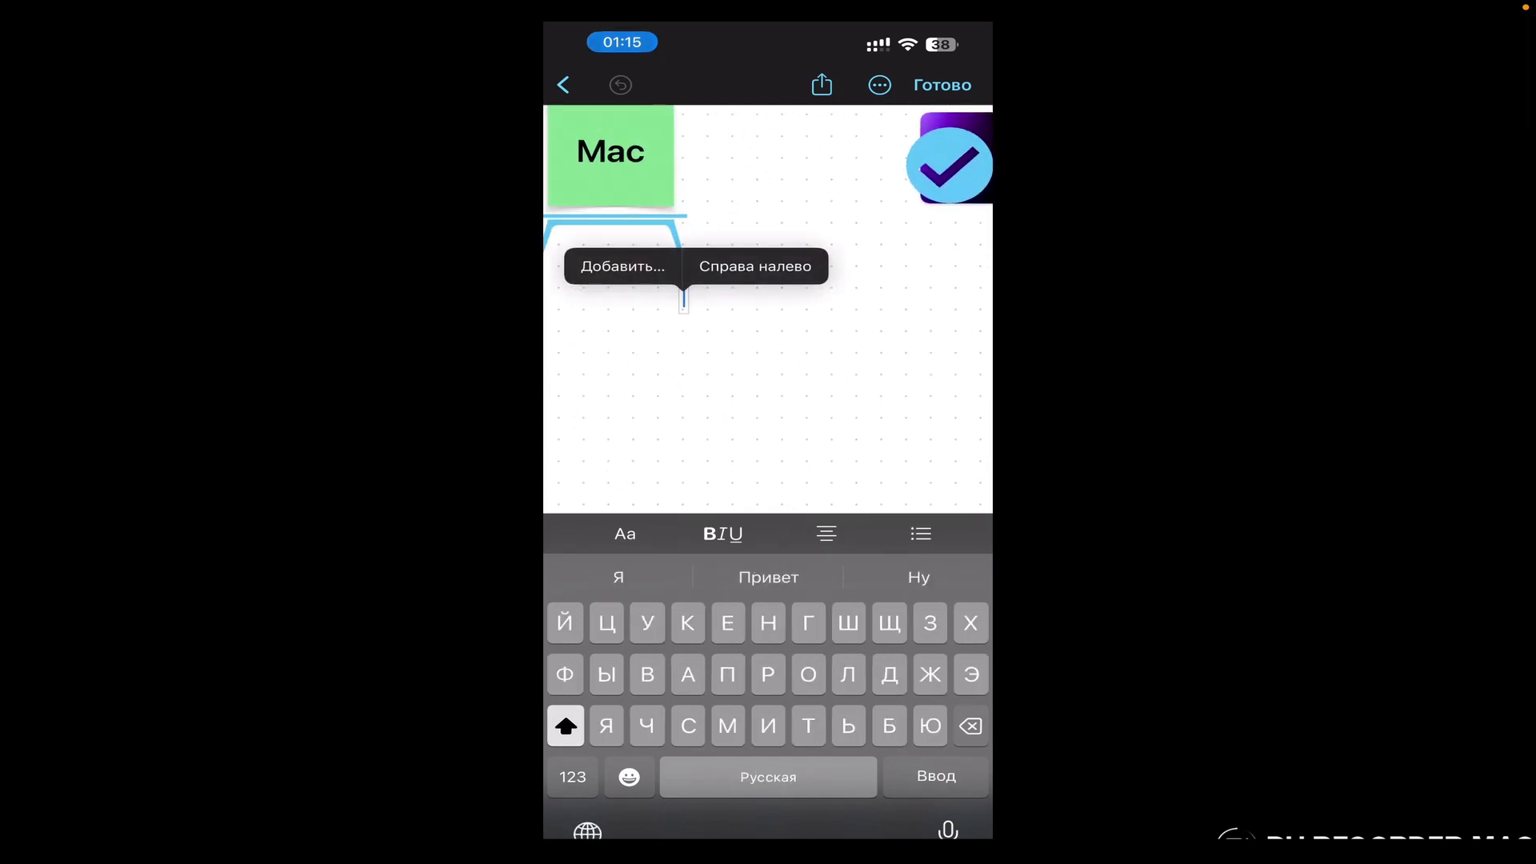
{"action": "left_click", "coordinate": [588, 832]}
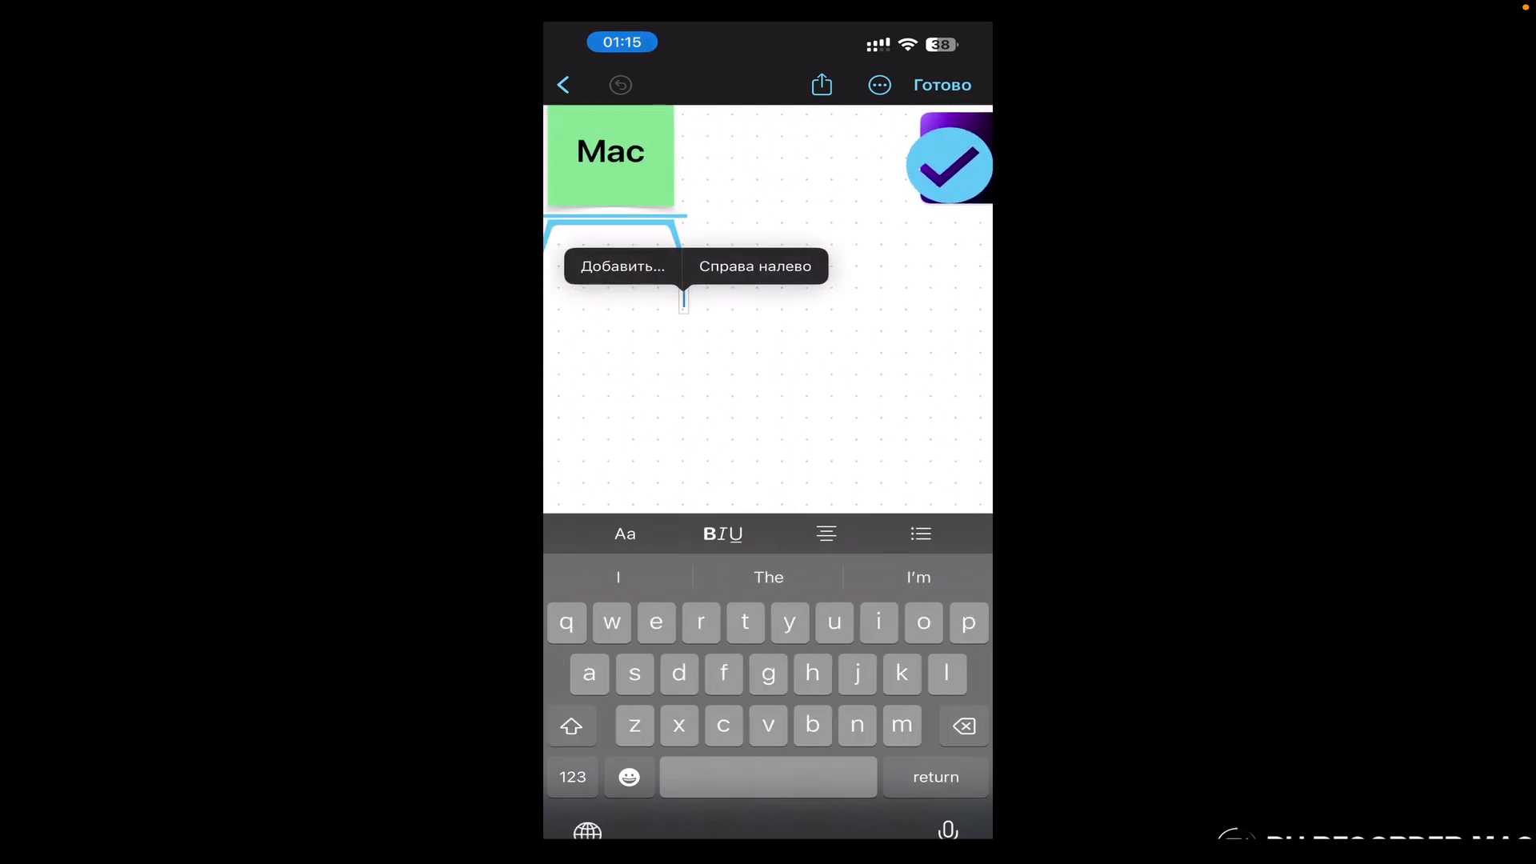
{"action": "type", "text": "macOS "}
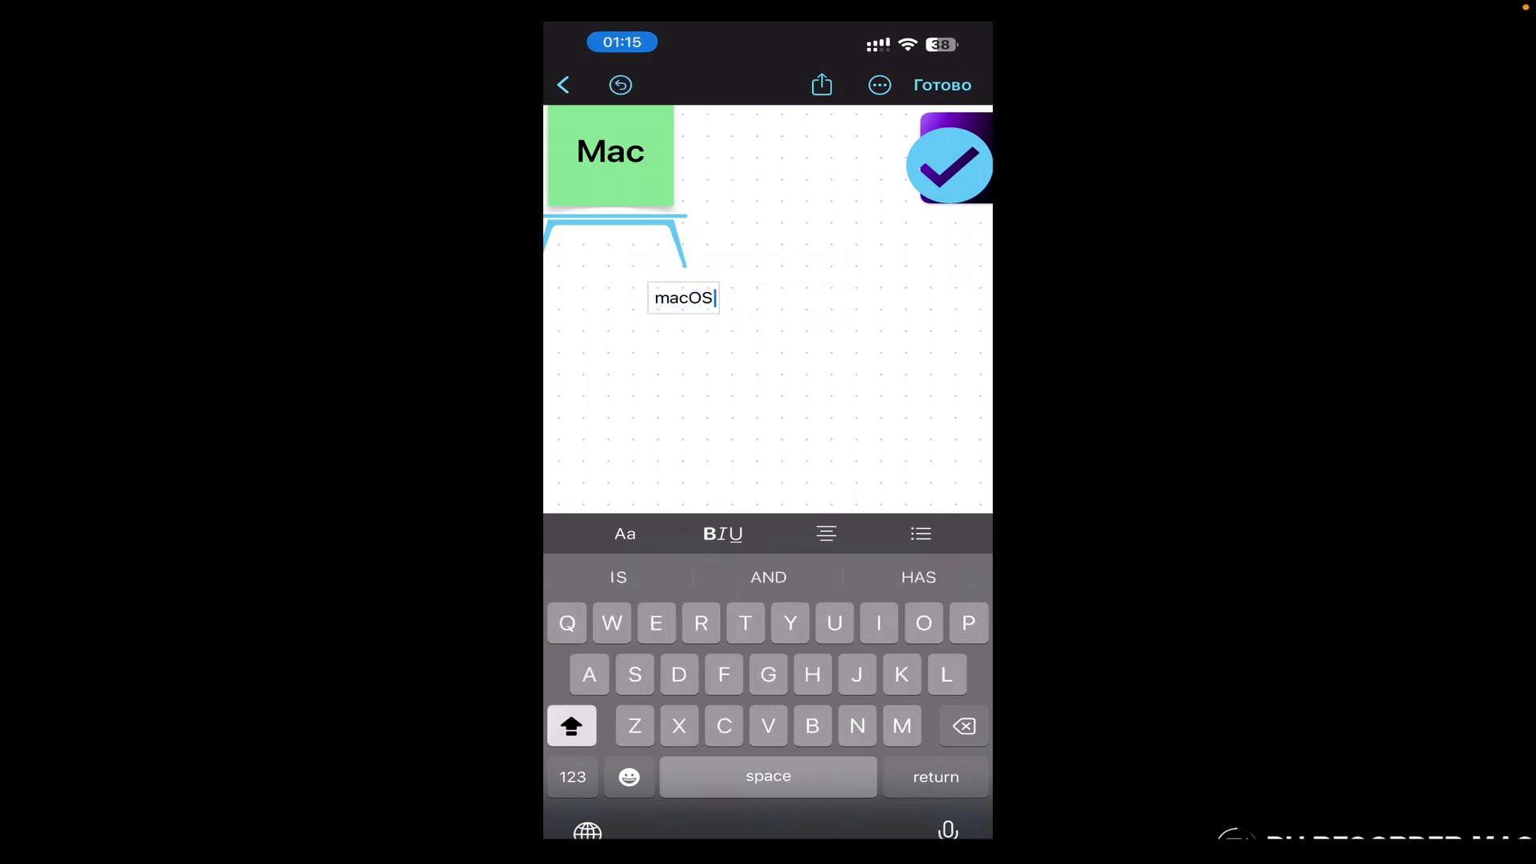
{"action": "type", "text": "Ventura"}
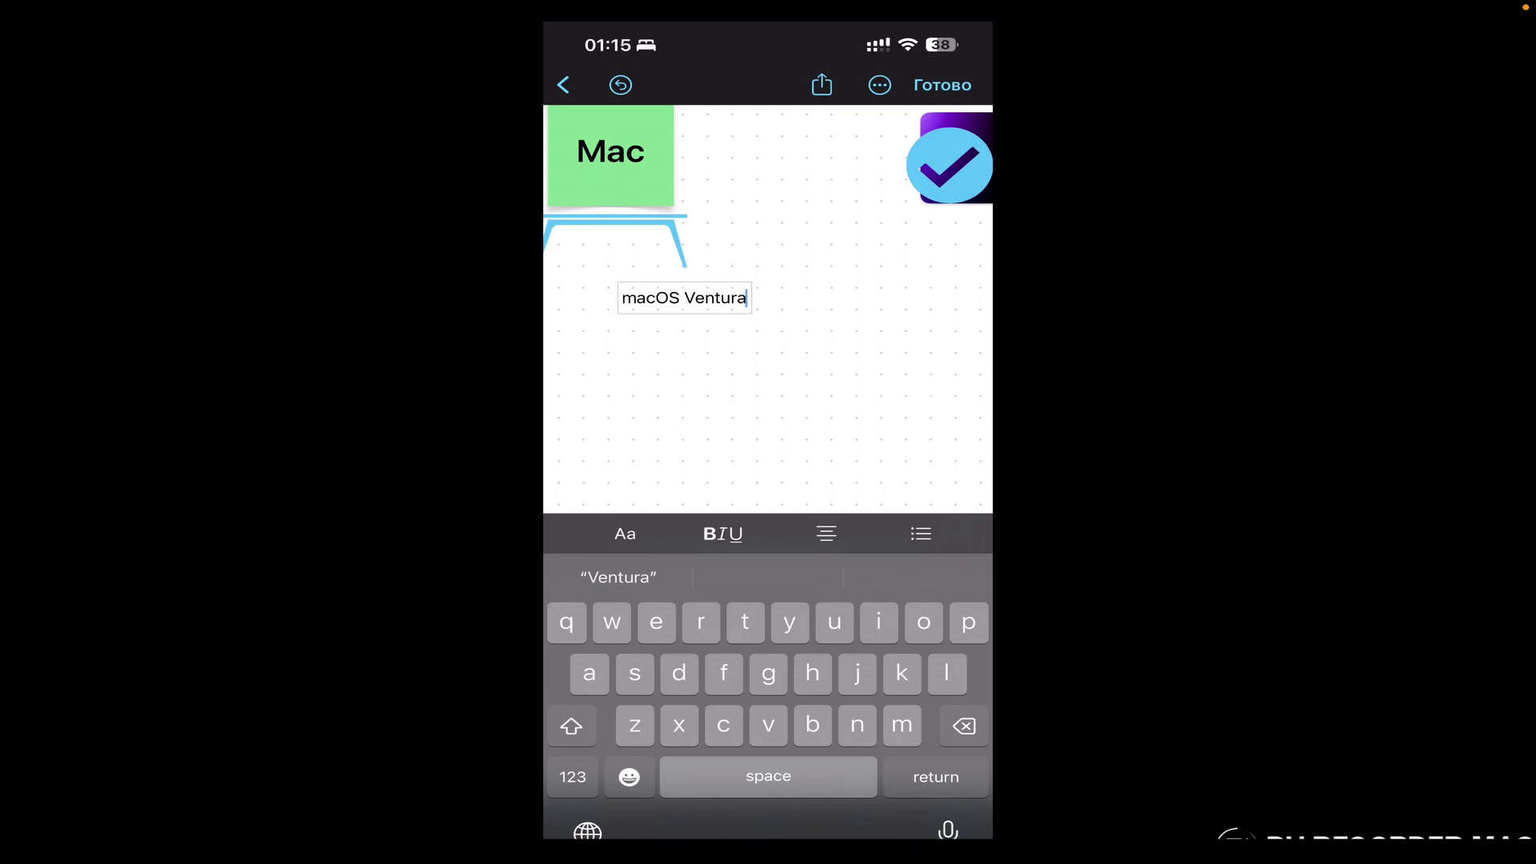
{"action": "left_click", "coordinate": [943, 84]}
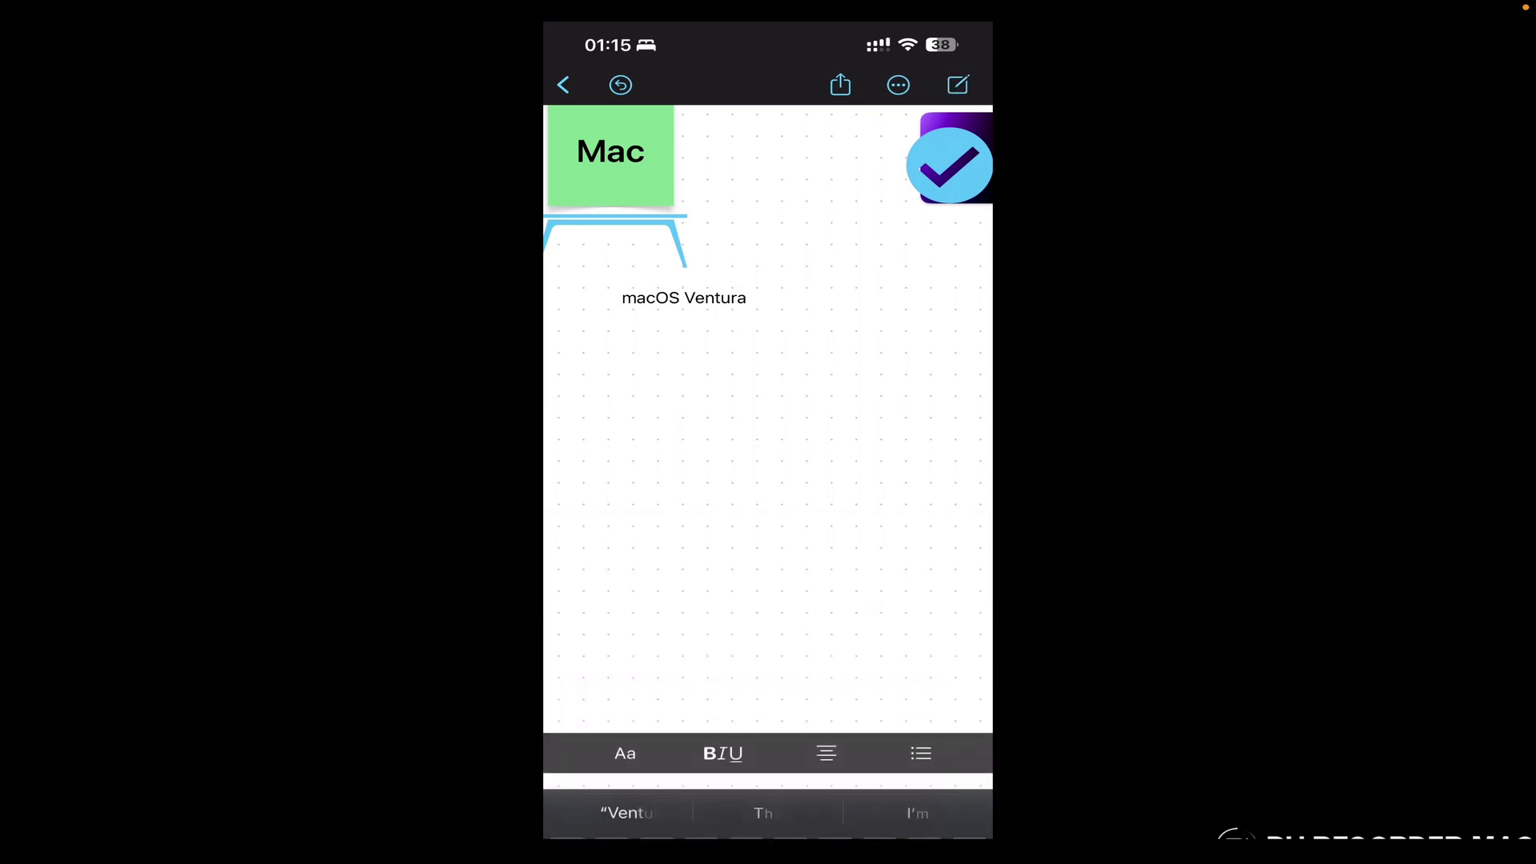
Step: Insert a yellow sticky note below the macOS Ventura text, duplicate it, and place the copy directly beneath the first
{"action": "scroll", "coordinate": [781, 492], "scroll_direction": "down", "scroll_amount": 5}
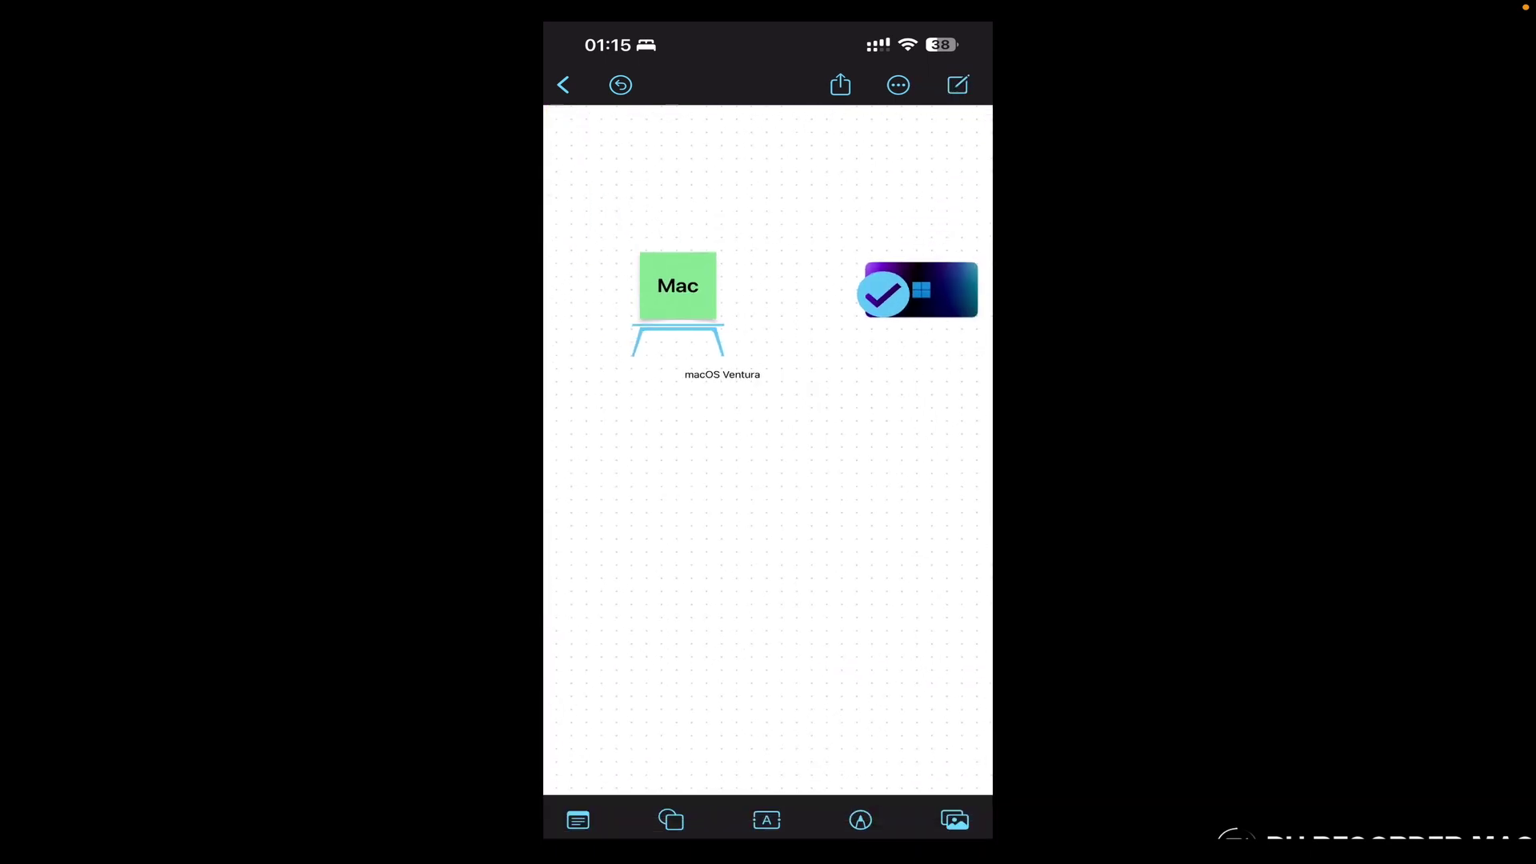
{"action": "left_click", "coordinate": [578, 821]}
{"action": "mouse_move", "coordinate": [828, 397]}
{"action": "left_mouse_down"}
{"action": "mouse_move", "coordinate": [790, 430]}
{"action": "mouse_move", "coordinate": [834, 393]}
{"action": "left_mouse_up"}
{"action": "left_click_drag", "start_coordinate": [834, 393], "coordinate": [812, 413]}
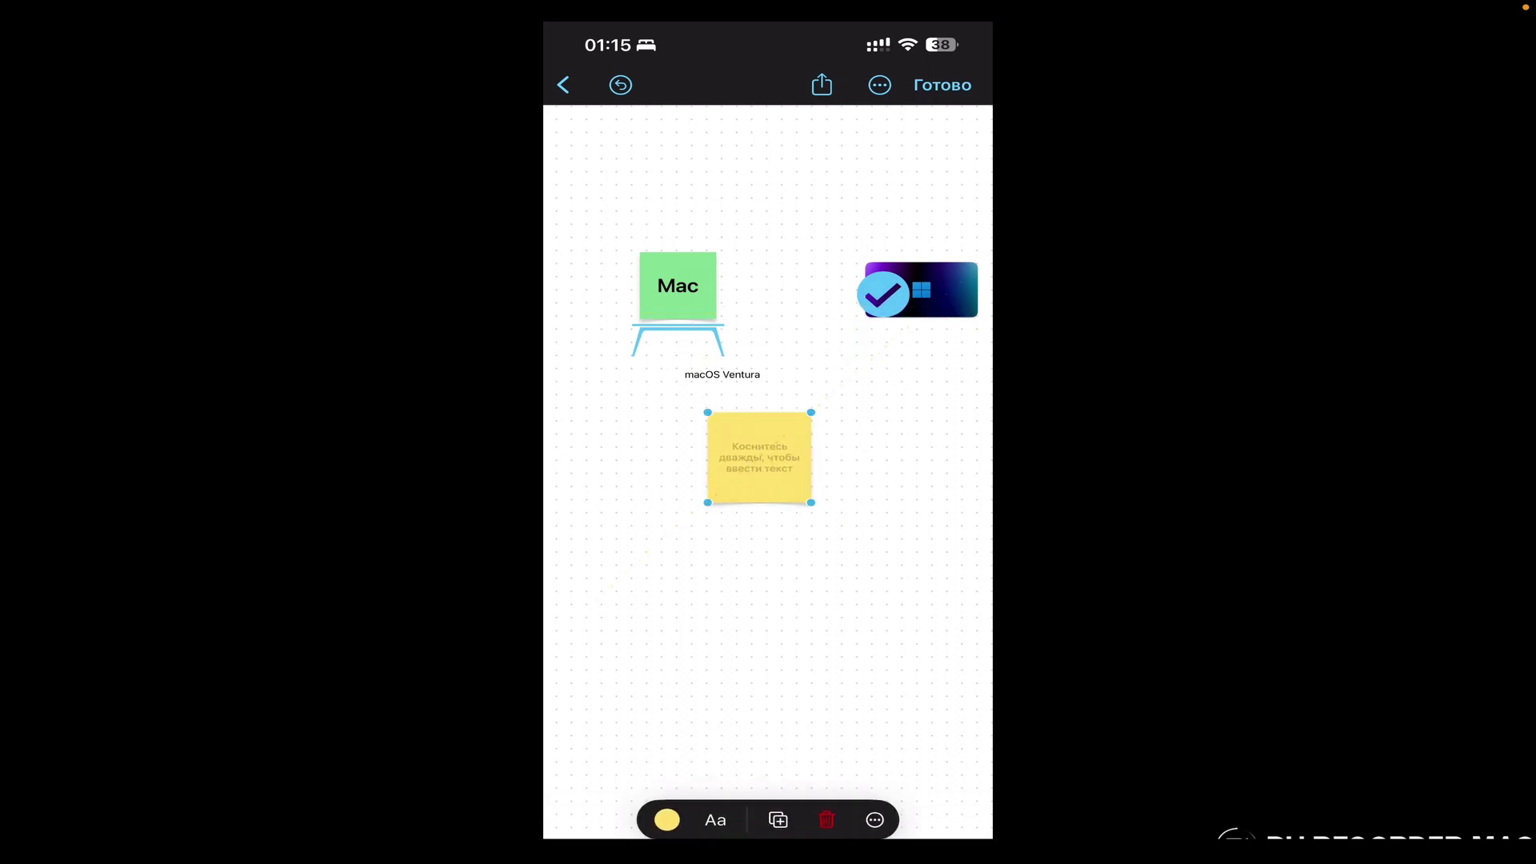
{"action": "left_click", "coordinate": [779, 820]}
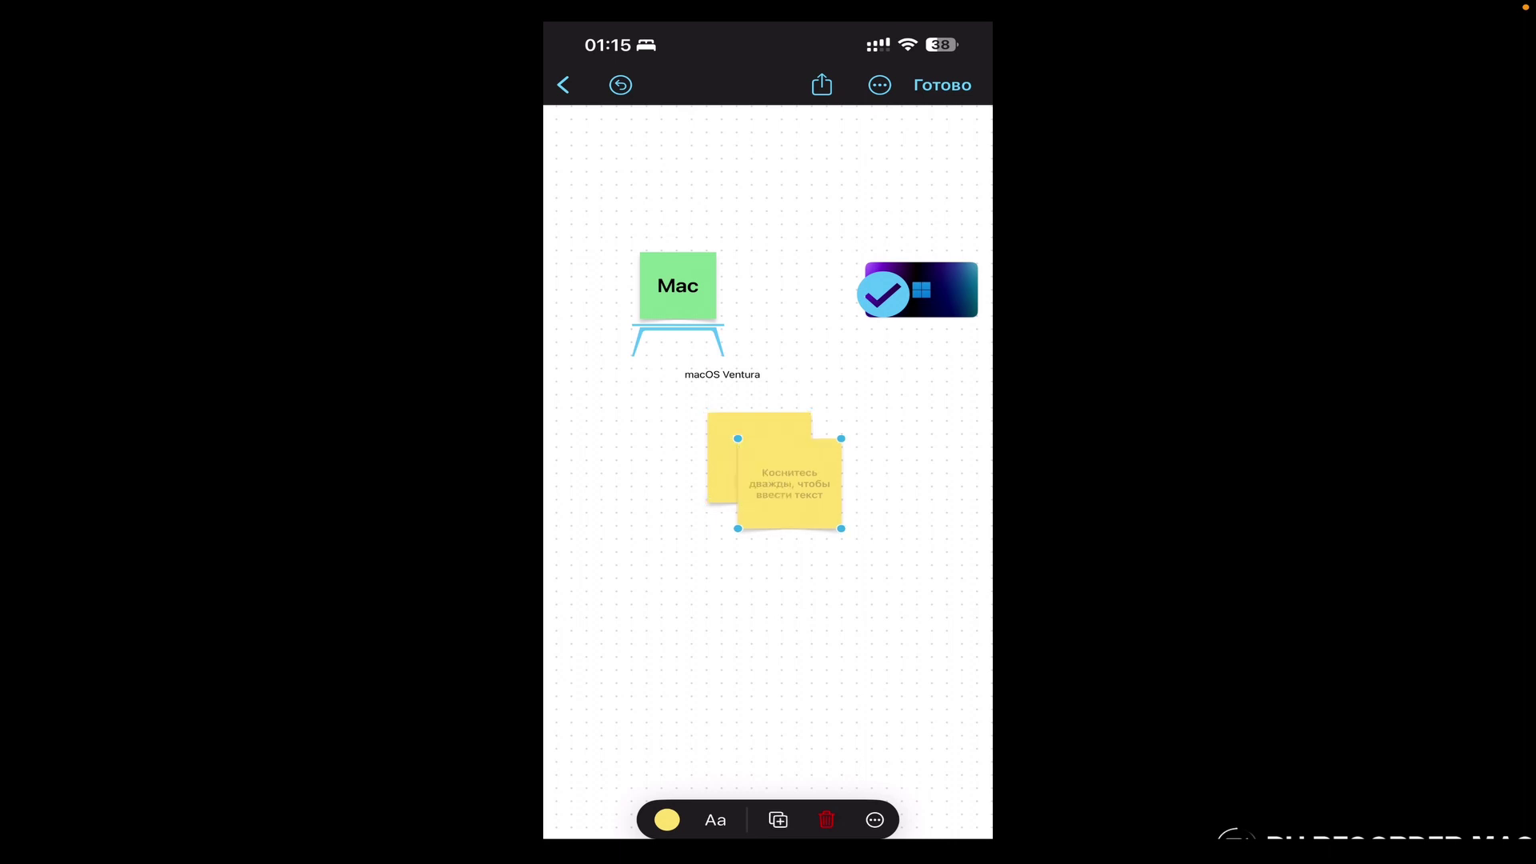
{"action": "left_click_drag", "start_coordinate": [789, 483], "coordinate": [760, 562]}
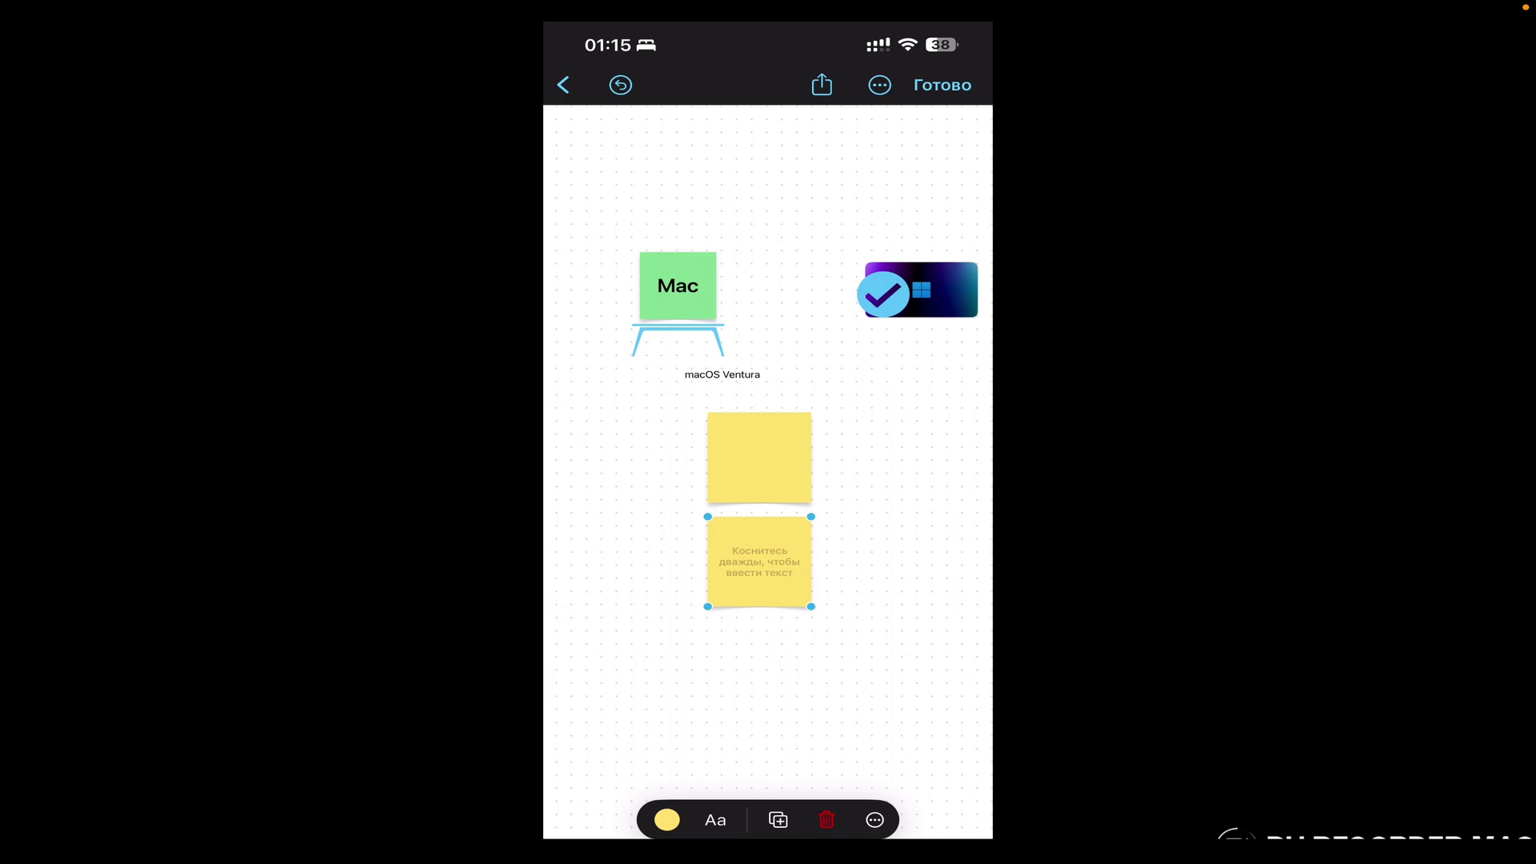
Step: Examine the lower sticky note's additional options, including Стиль and Описание, without changing anything
{"action": "left_click", "coordinate": [875, 820]}
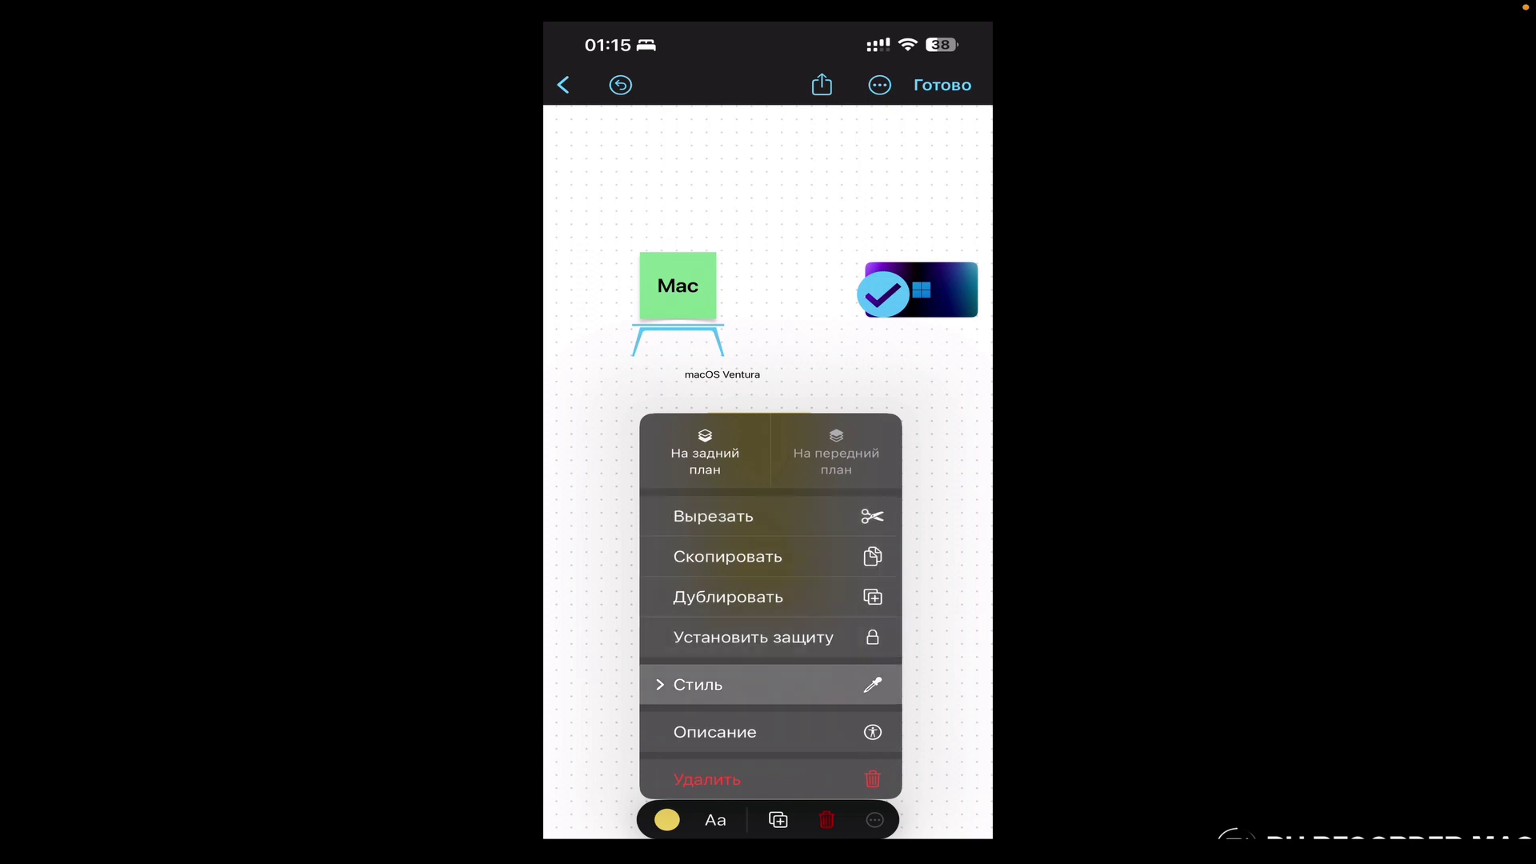
{"action": "left_click", "coordinate": [771, 685]}
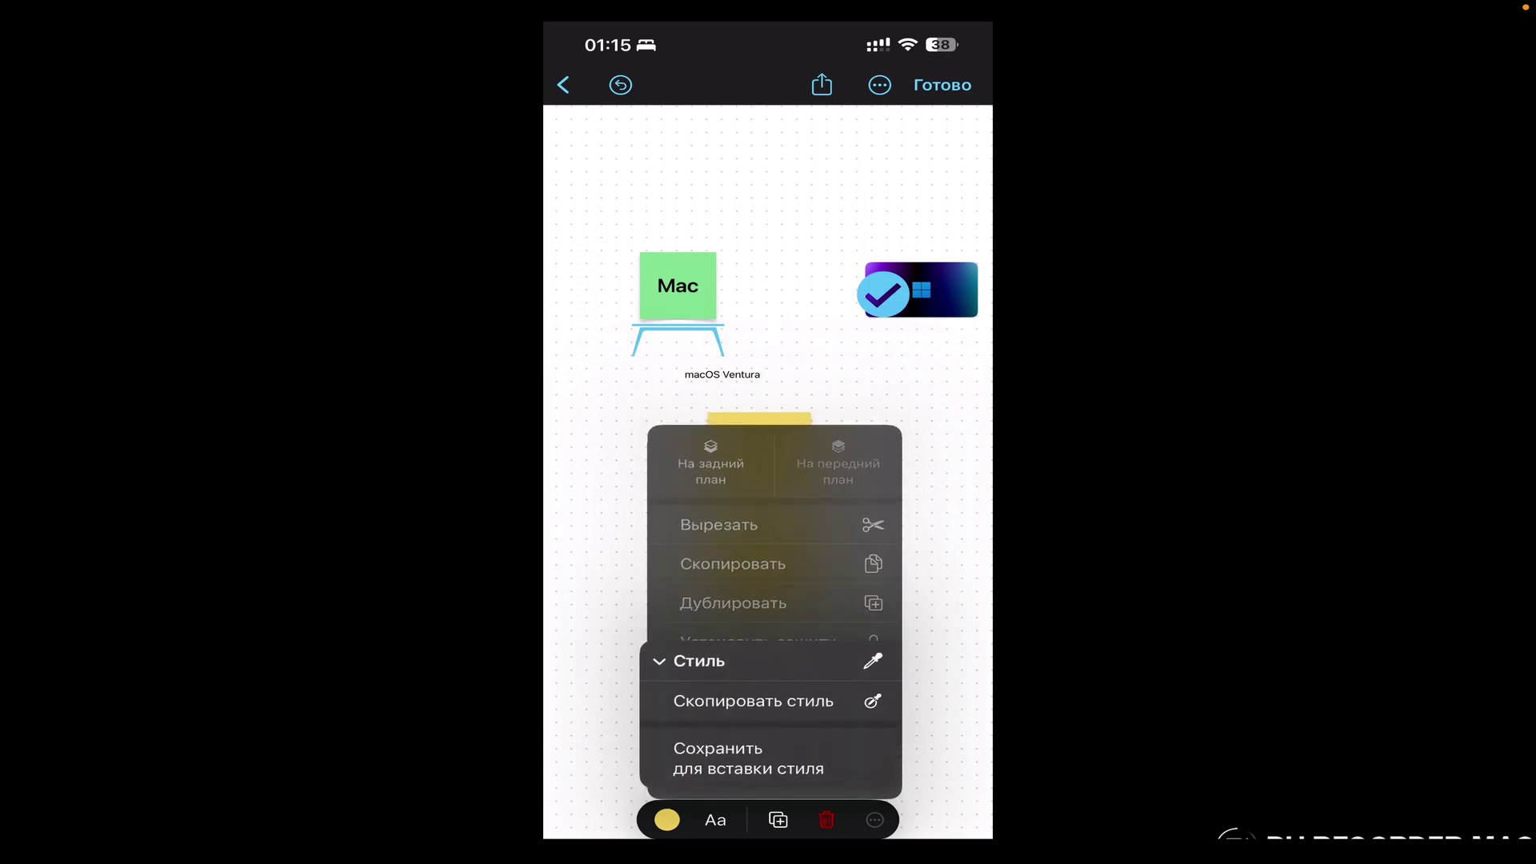
{"action": "left_click", "coordinate": [944, 512]}
{"action": "left_click", "coordinate": [875, 821]}
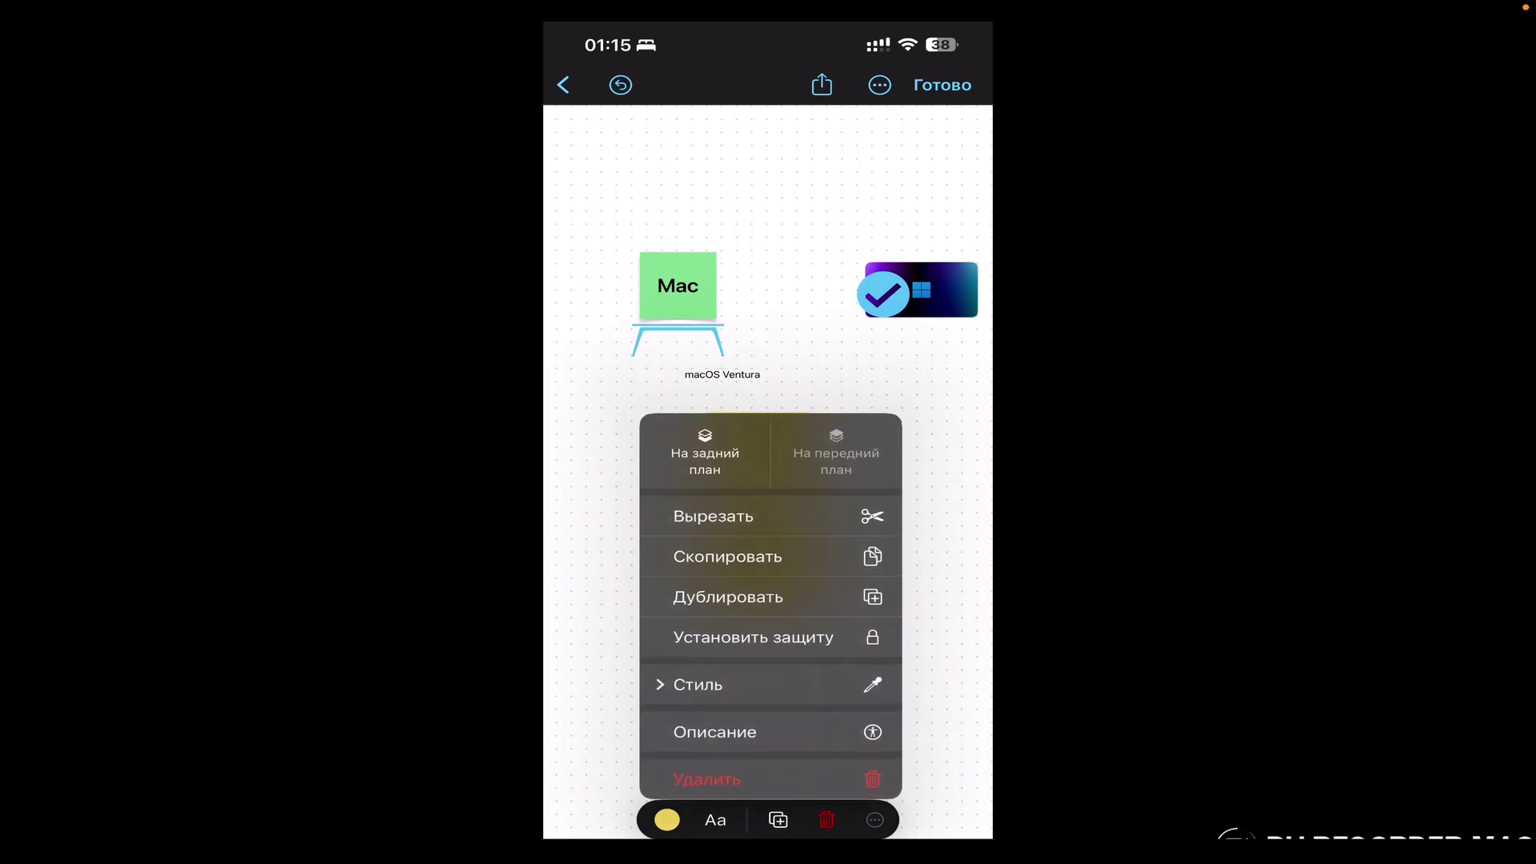
{"action": "left_click", "coordinate": [714, 732]}
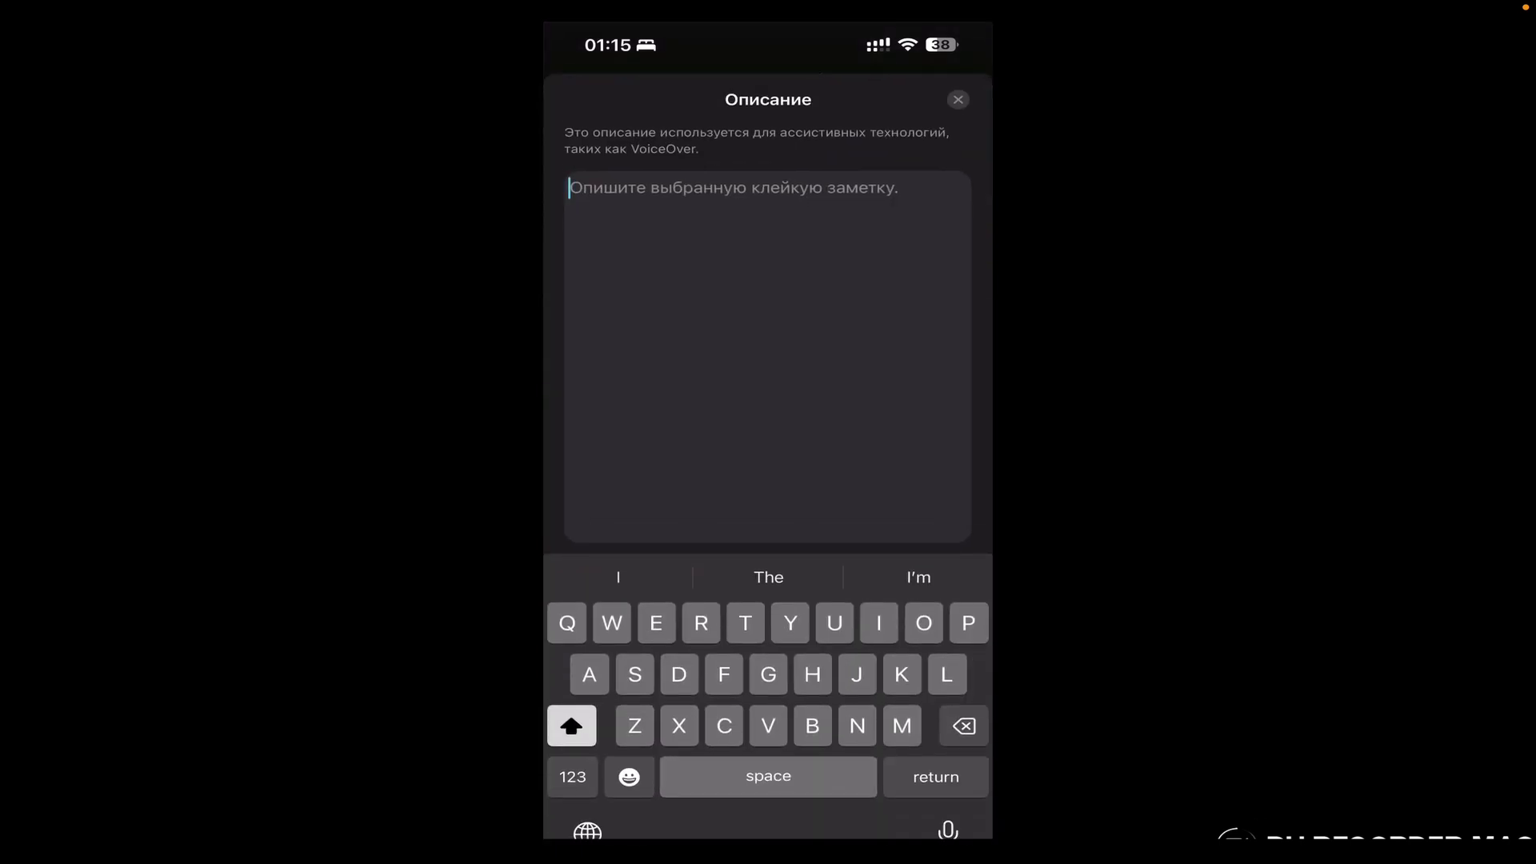
{"action": "left_click", "coordinate": [958, 100]}
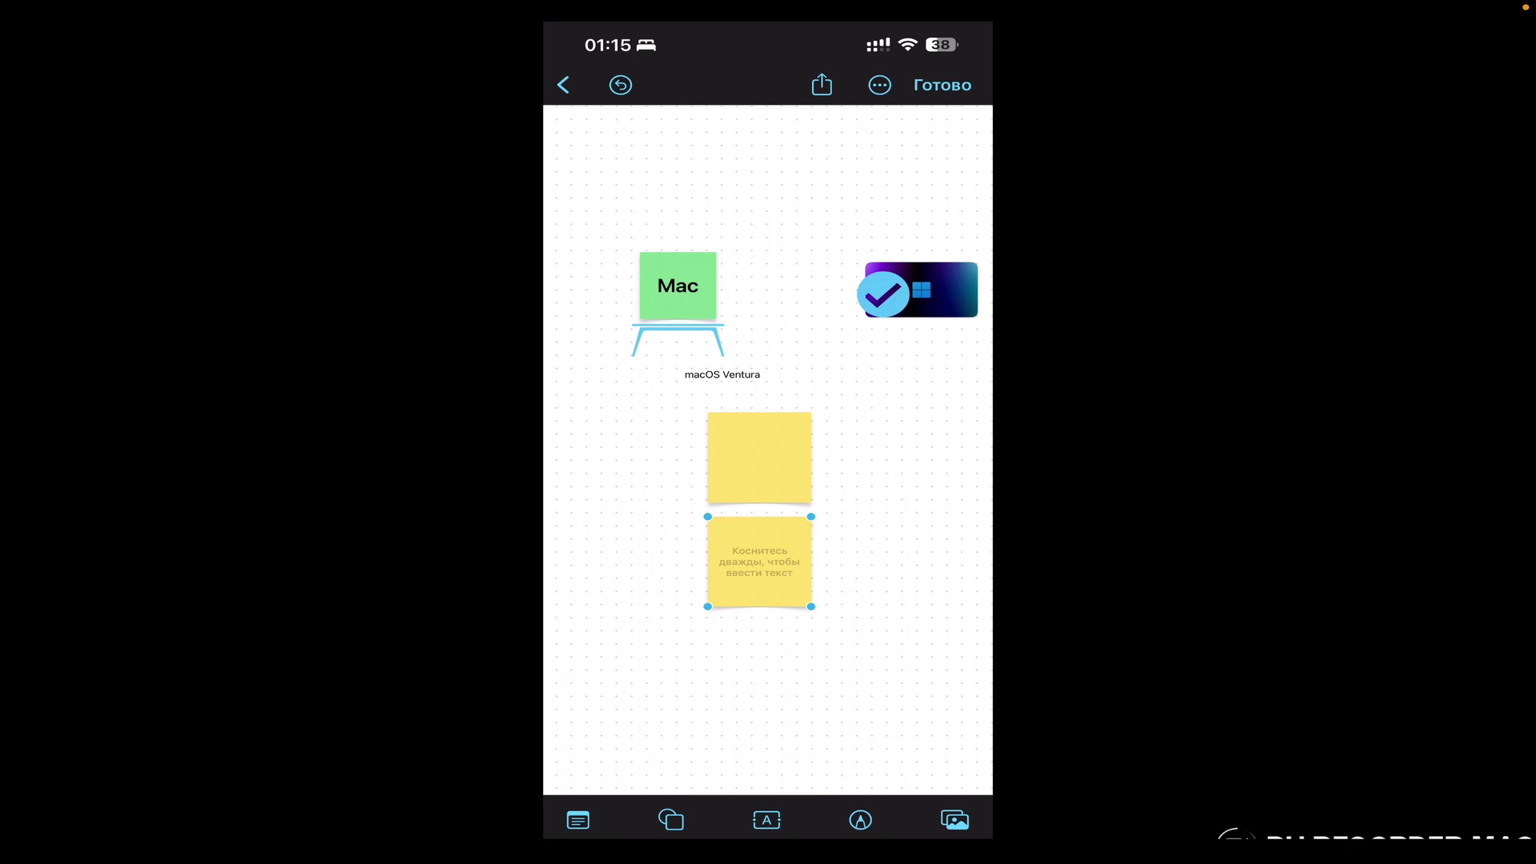
Step: Review the board's options and hide its grid
{"action": "left_click", "coordinate": [880, 85]}
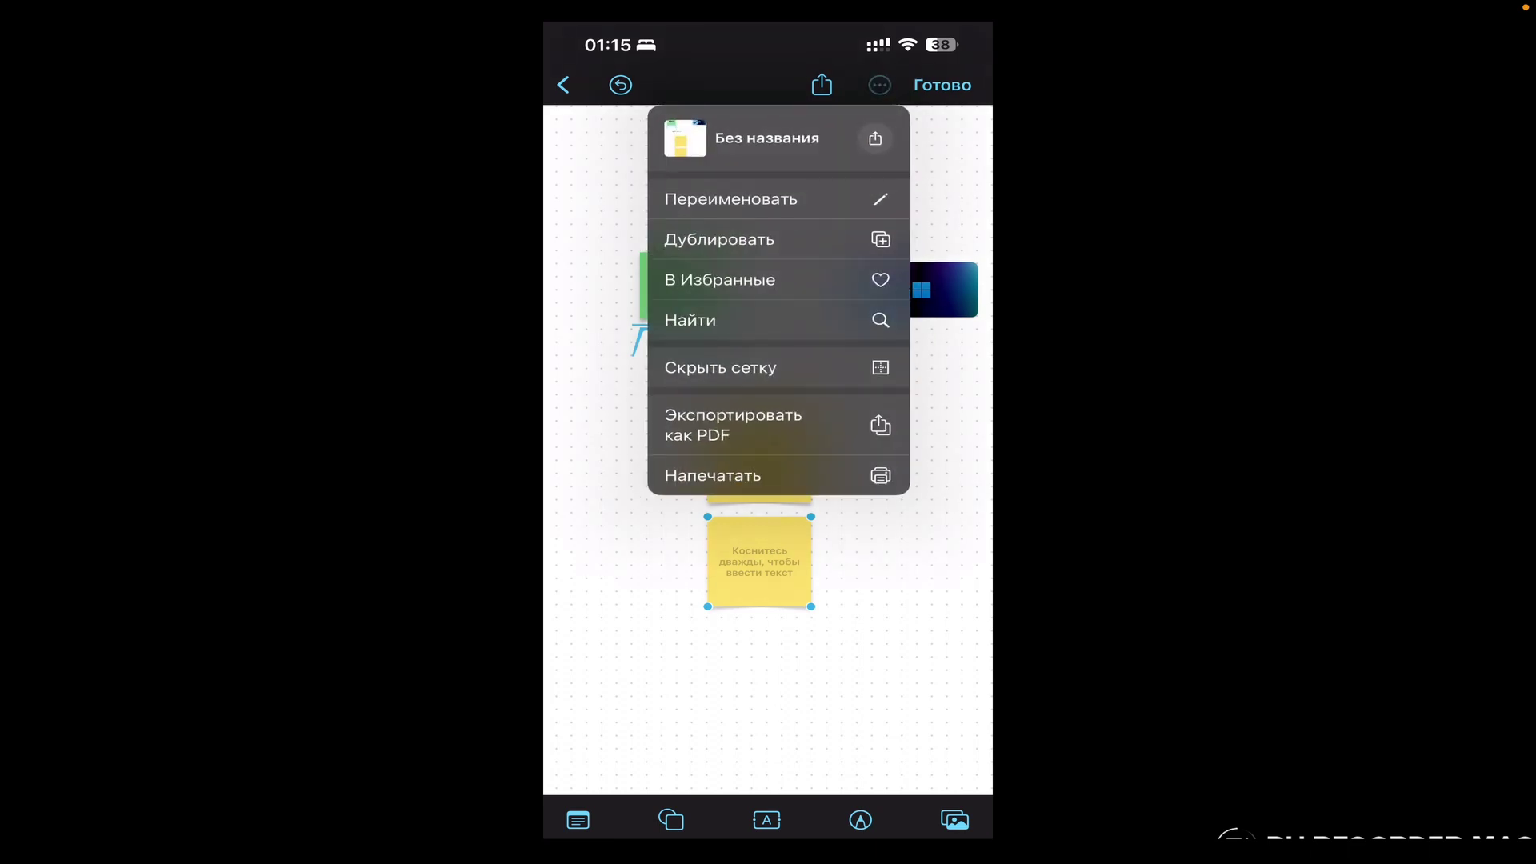
{"action": "left_click", "coordinate": [767, 688]}
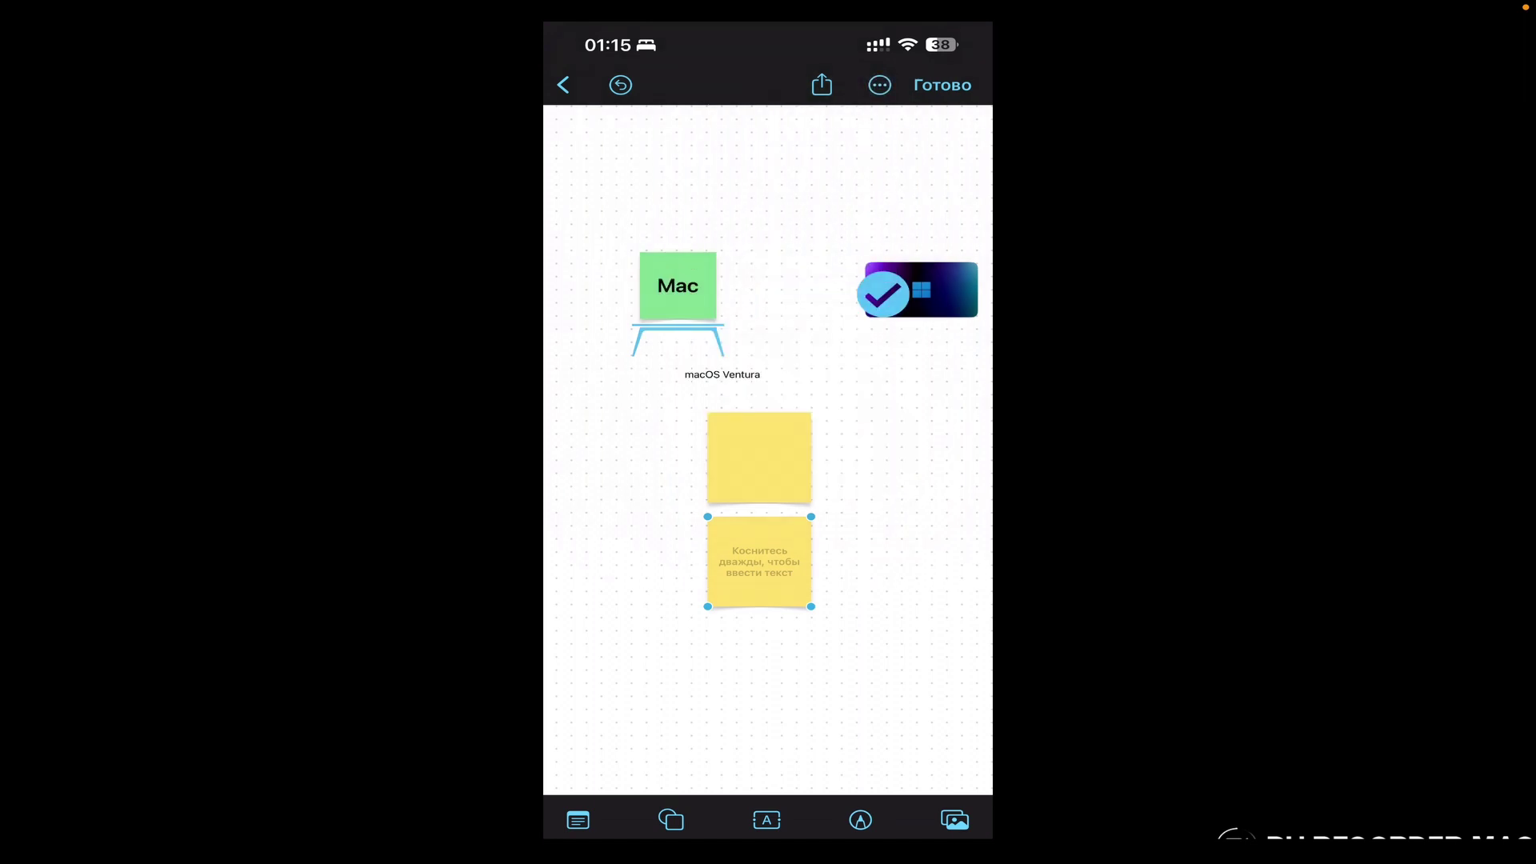
{"action": "left_click", "coordinate": [880, 85]}
{"action": "left_click", "coordinate": [752, 357]}
Step: Insert a text box and place it below the lower yellow sticky note
{"action": "left_click", "coordinate": [766, 820]}
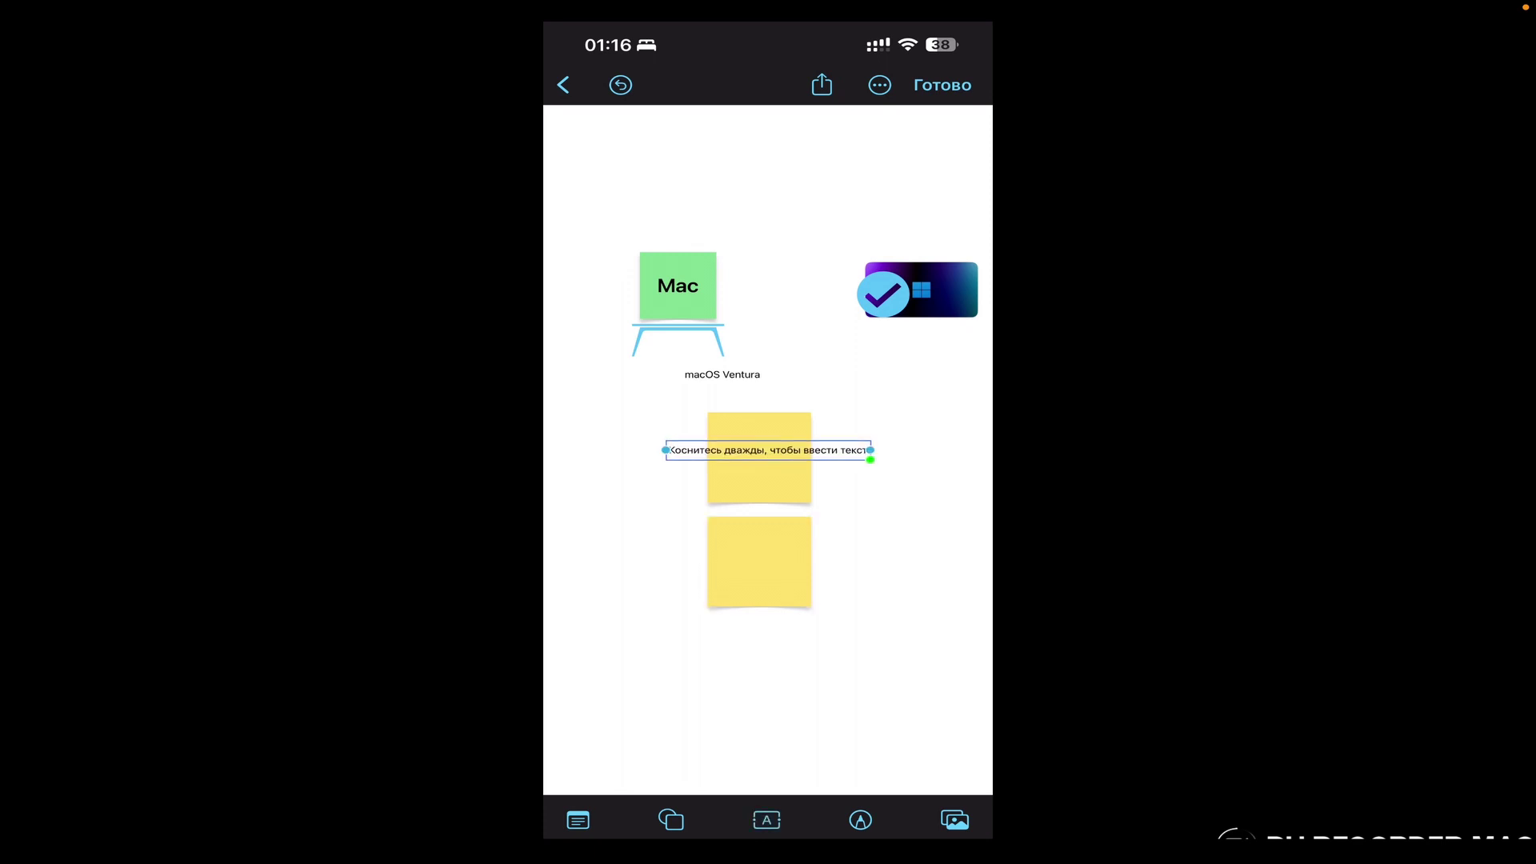
{"action": "left_click_drag", "start_coordinate": [768, 449], "coordinate": [792, 679]}
Step: Draw freehand red crayon strokes around the sticky notes, and erase the loop beside the lower note with the second-largest pixel eraser
{"action": "left_click", "coordinate": [861, 820]}
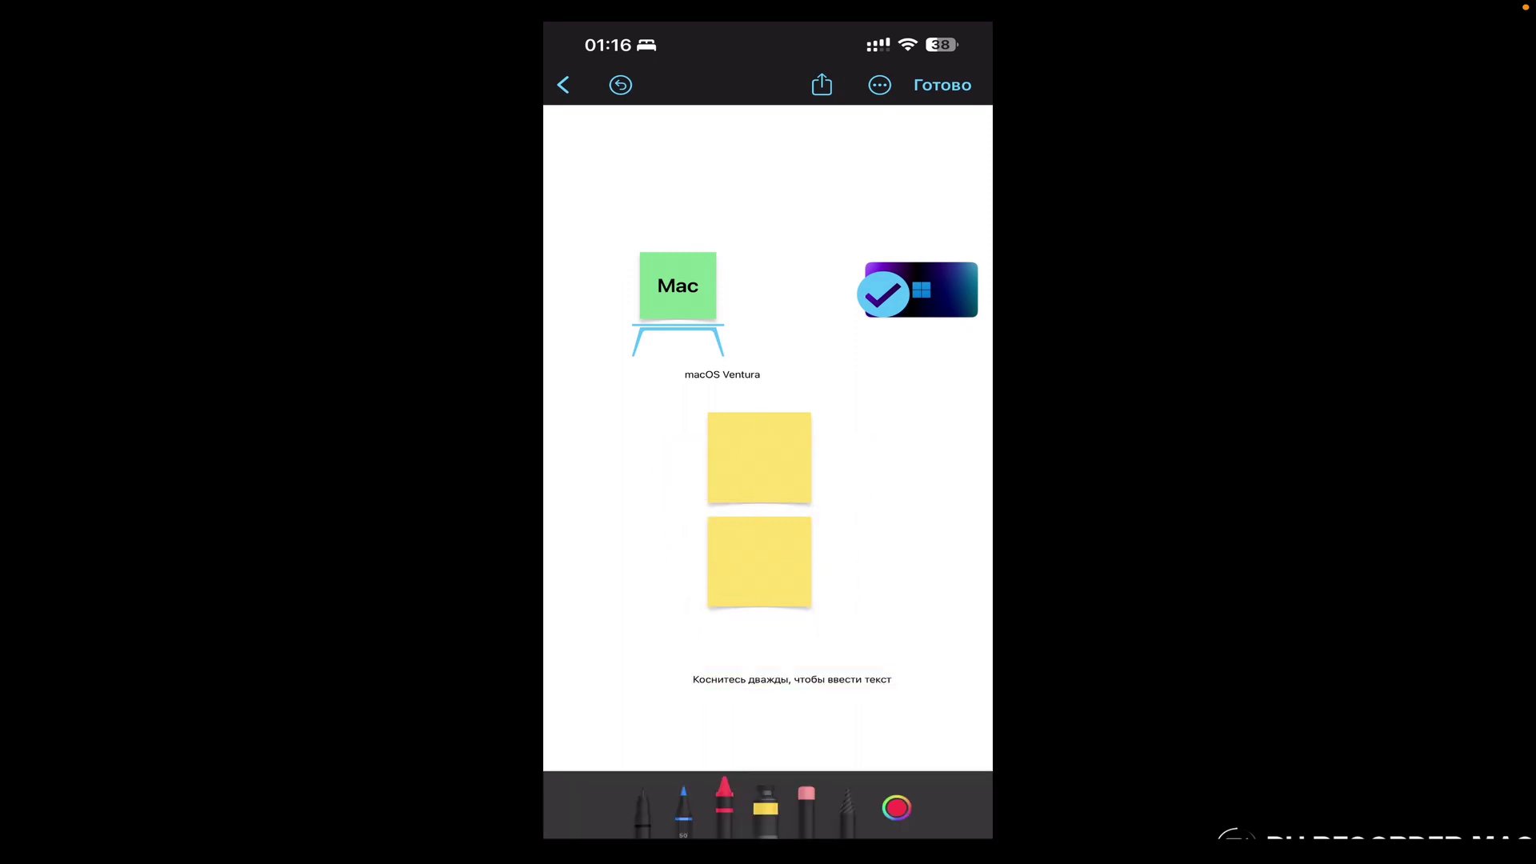
{"action": "mouse_move", "coordinate": [928, 563]}
{"action": "left_mouse_down"}
{"action": "mouse_move", "coordinate": [825, 596]}
{"action": "mouse_move", "coordinate": [924, 544]}
{"action": "left_mouse_up"}
{"action": "mouse_move", "coordinate": [598, 549]}
{"action": "left_mouse_down"}
{"action": "mouse_move", "coordinate": [620, 506]}
{"action": "mouse_move", "coordinate": [626, 660]}
{"action": "left_mouse_up"}
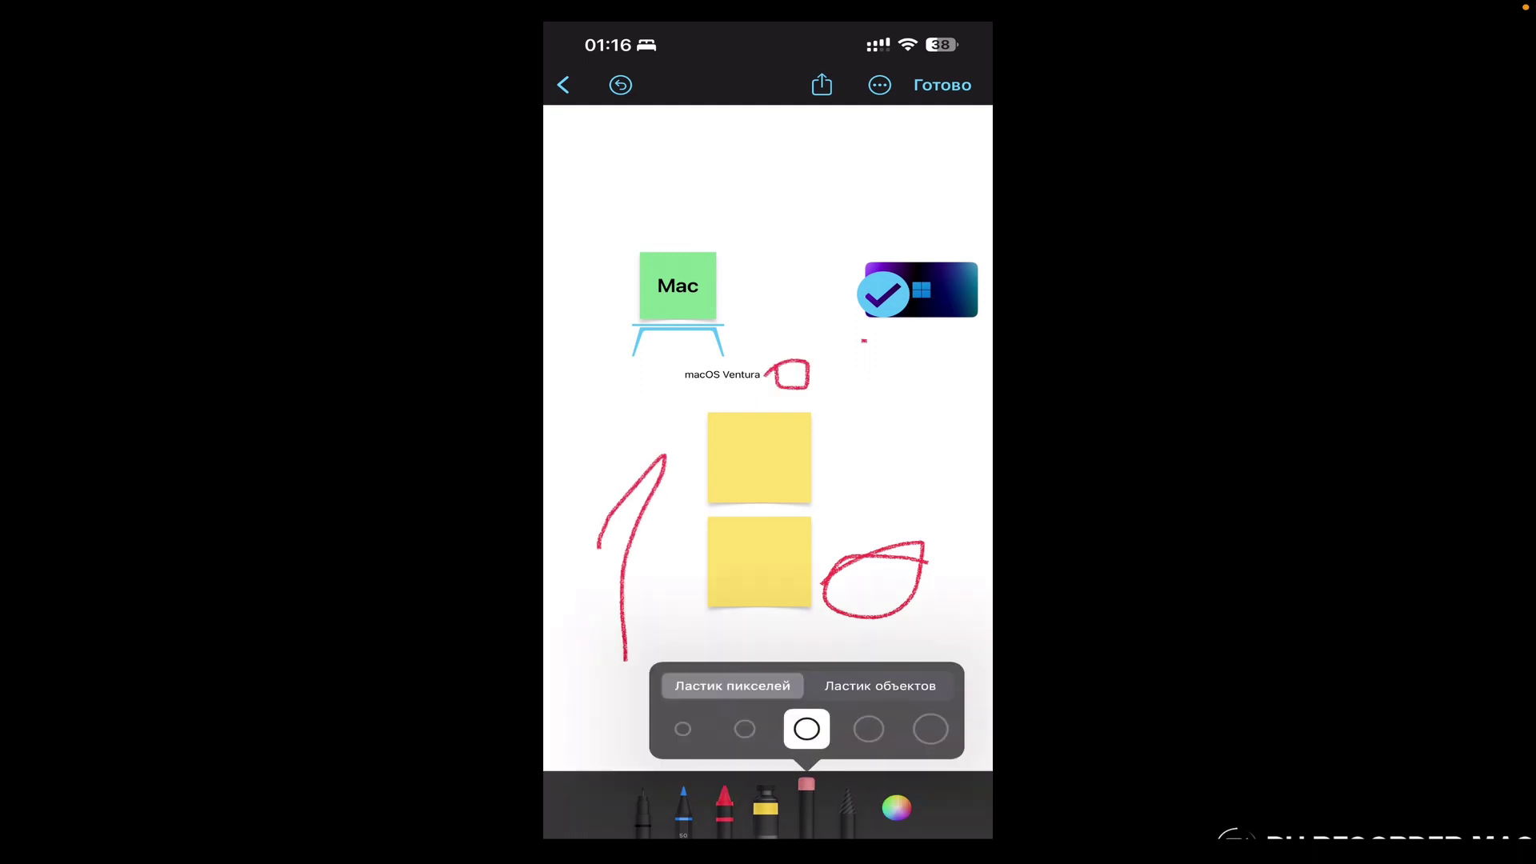
{"action": "left_click", "coordinate": [869, 729]}
{"action": "mouse_move", "coordinate": [832, 580]}
{"action": "left_mouse_down"}
{"action": "mouse_move", "coordinate": [829, 659]}
{"action": "mouse_move", "coordinate": [874, 553]}
{"action": "mouse_move", "coordinate": [923, 547]}
{"action": "left_mouse_up"}
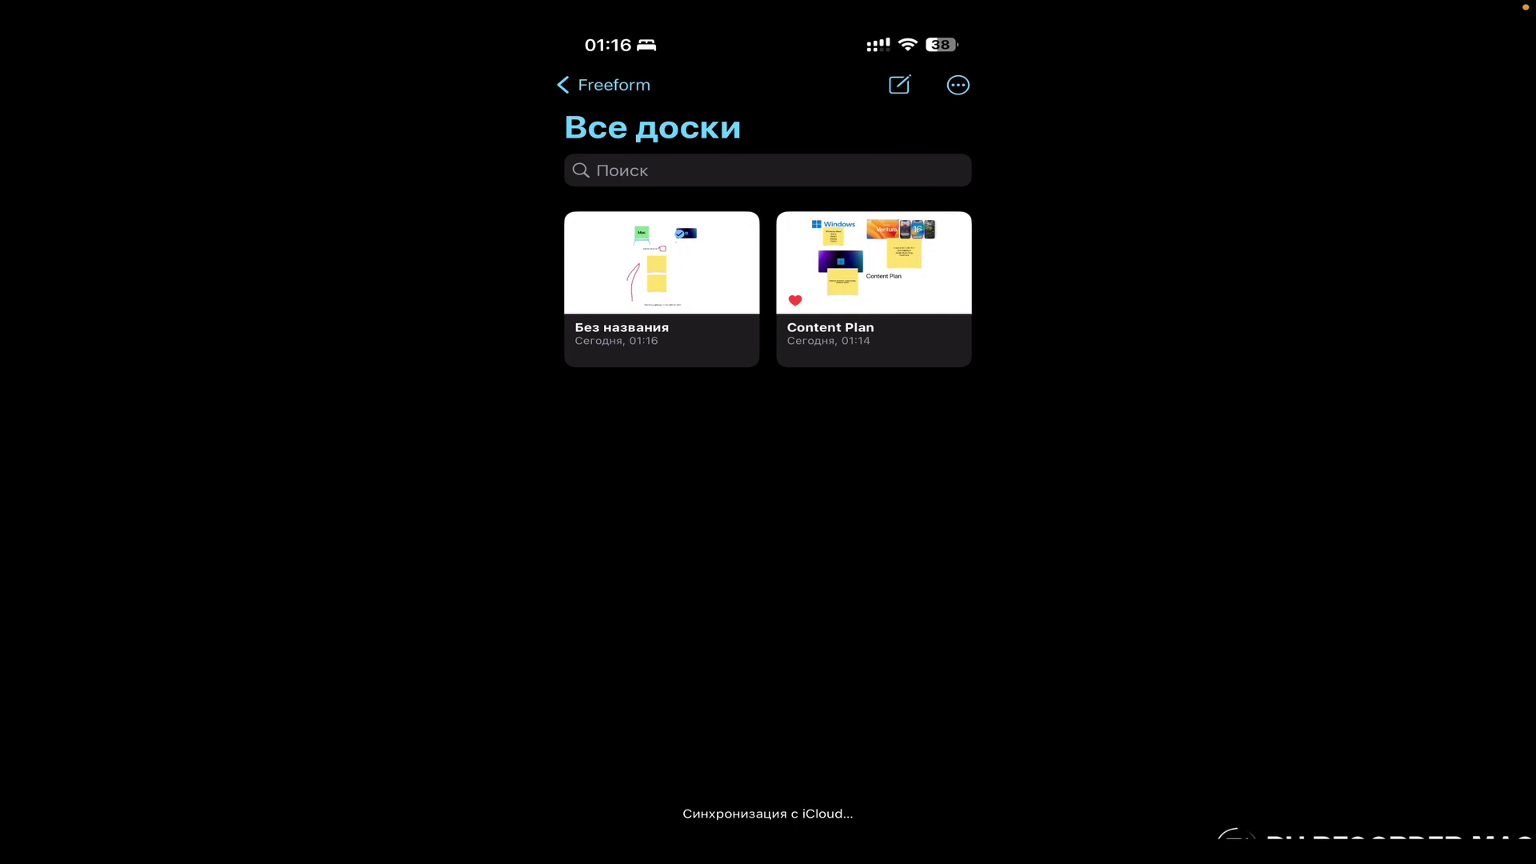
Step: Leave the board list for the overview of board categories on the iPhone
{"action": "left_click", "coordinate": [605, 85]}
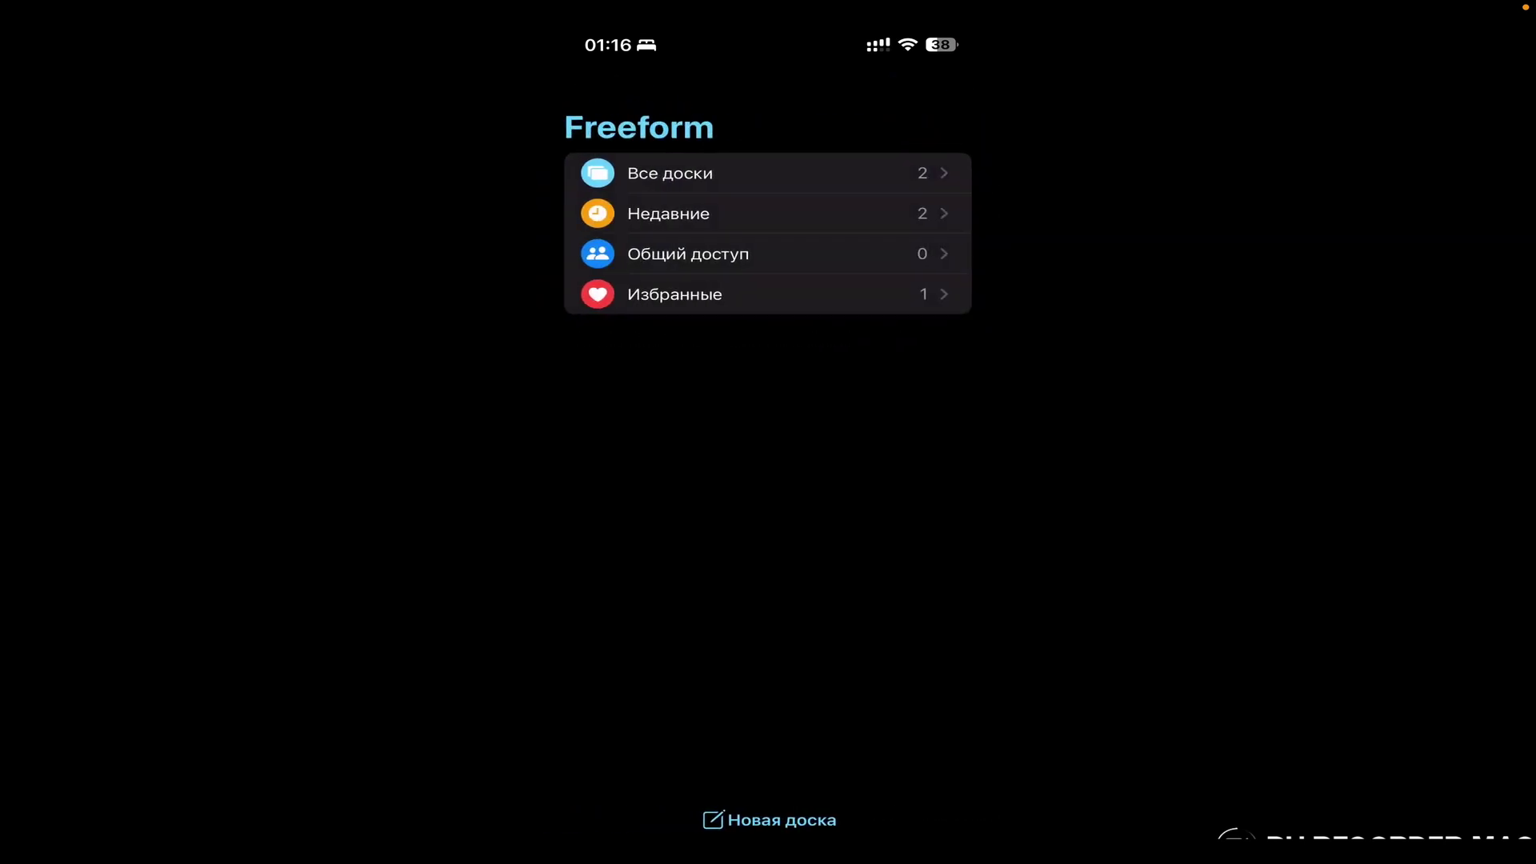
{"action": "left_click_drag", "start_coordinate": [920, 29], "coordinate": [912, 304]}
{"action": "left_click", "coordinate": [720, 398]}
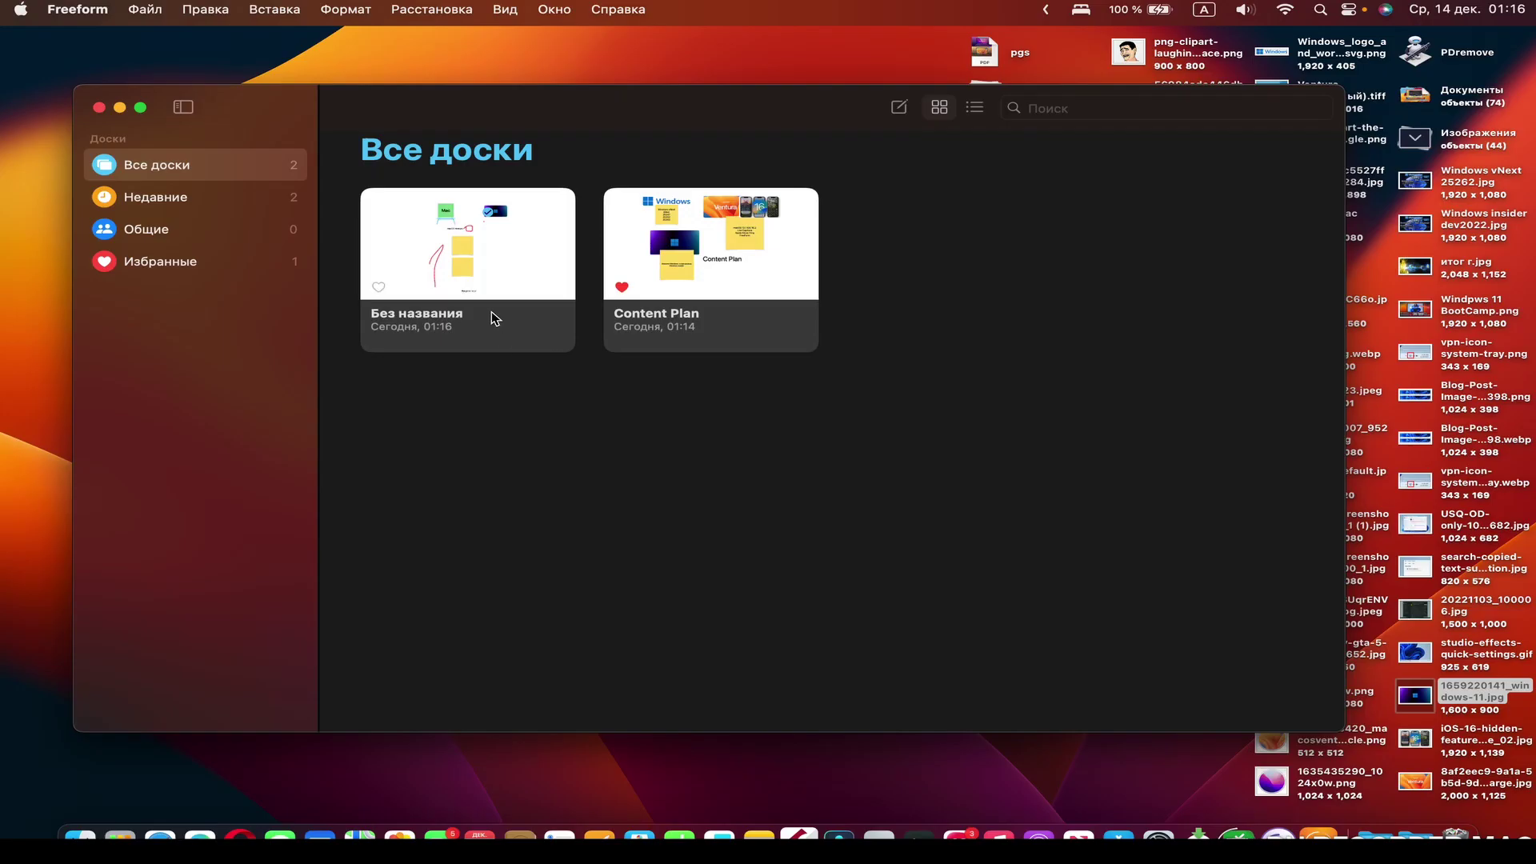
Step: Open the synced board Без названия on the Mac and examine its notes, shapes and red drawings across the canvas
{"action": "left_click", "coordinate": [471, 288]}
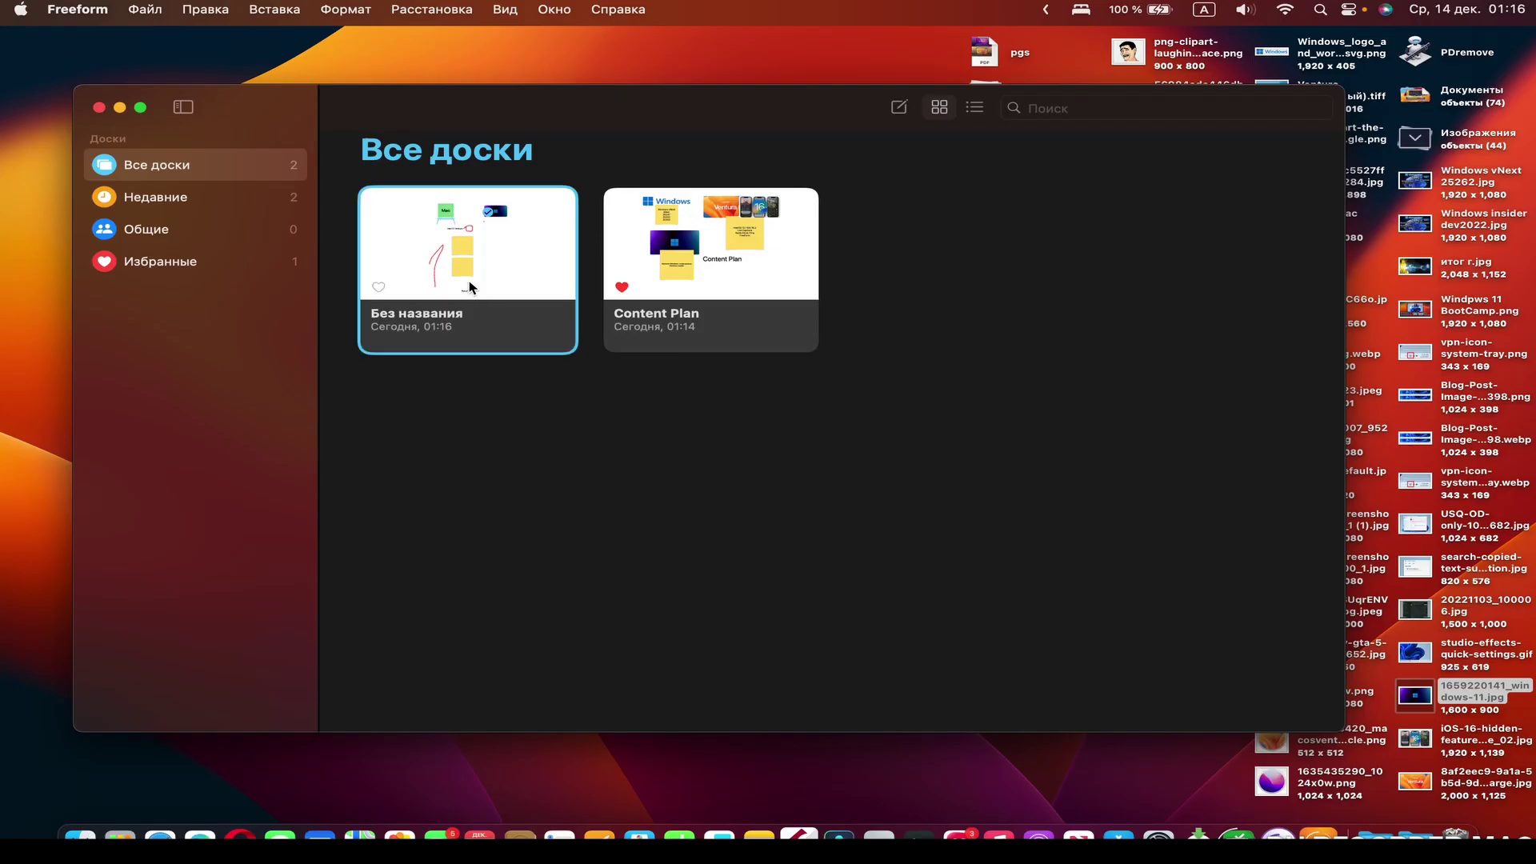
{"action": "double_click", "coordinate": [471, 288]}
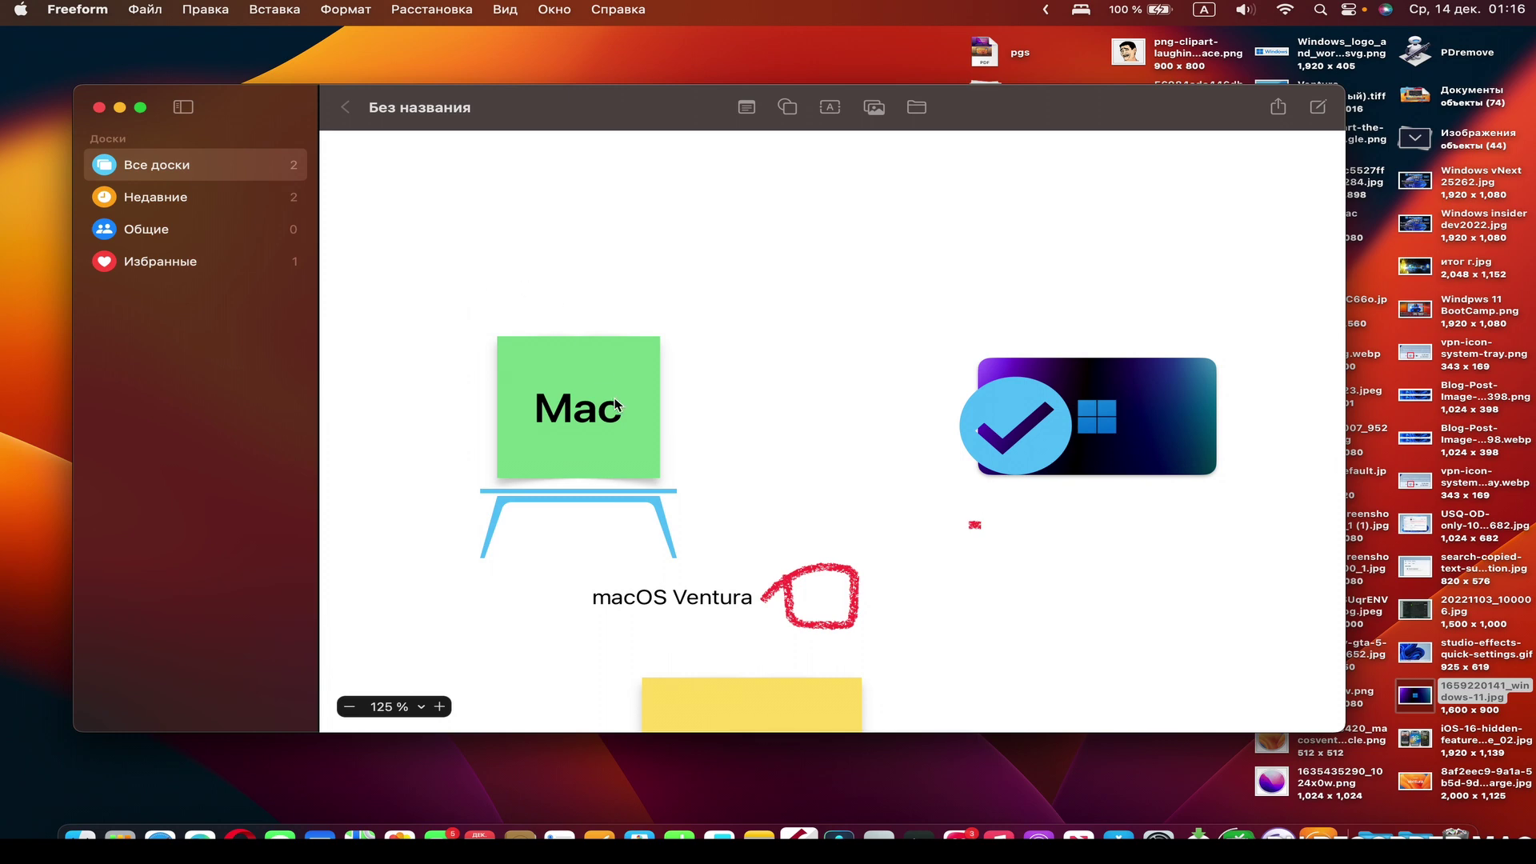
{"action": "scroll", "coordinate": [616, 404], "scroll_direction": "down", "scroll_amount": 10}
{"action": "scroll", "coordinate": [616, 404], "scroll_direction": "right", "scroll_amount": 5}
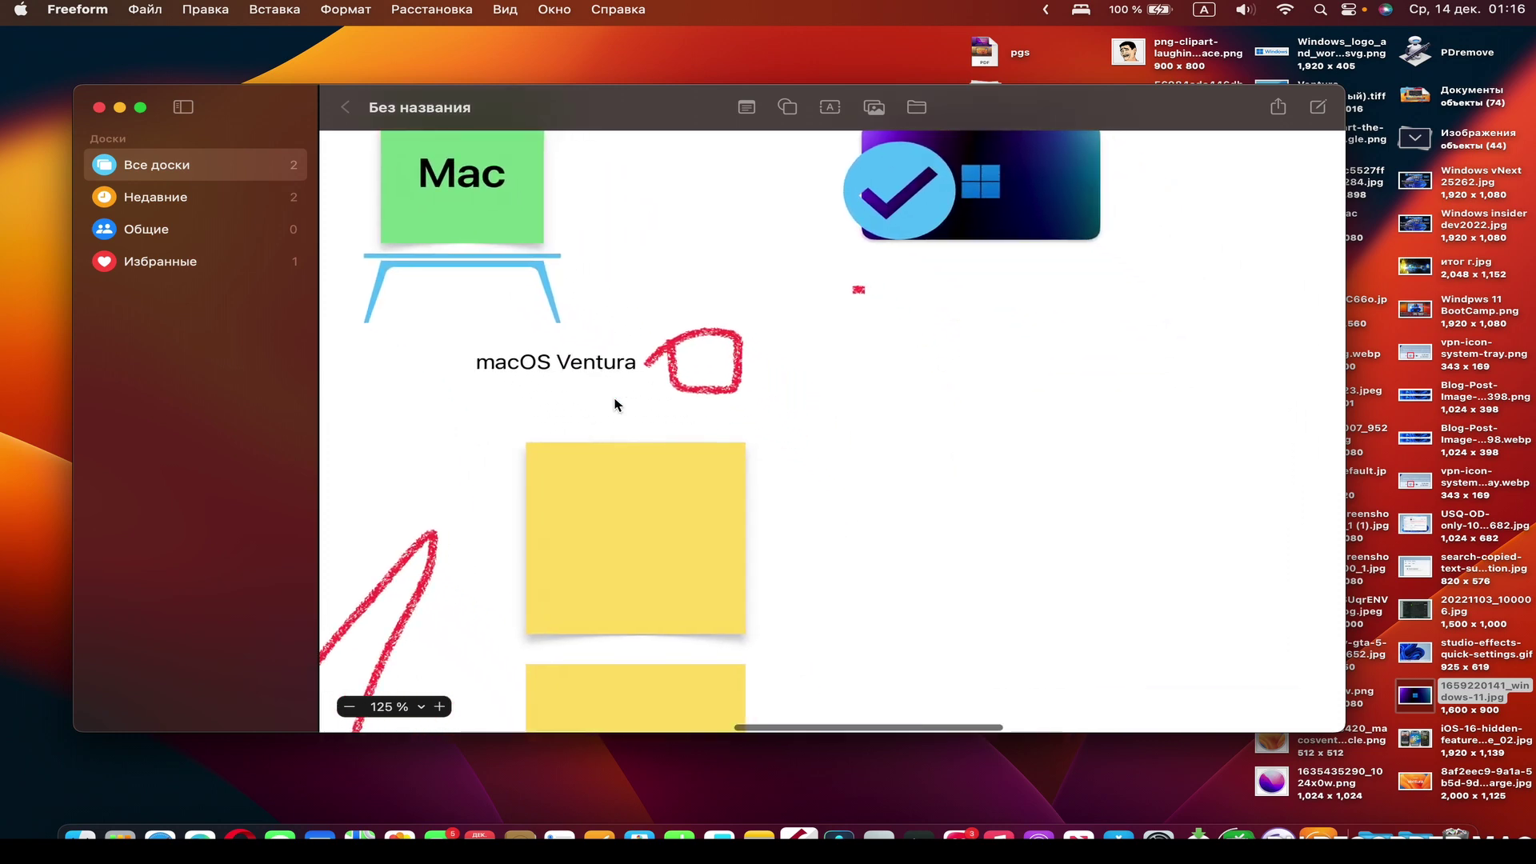
{"action": "scroll", "coordinate": [616, 404], "scroll_direction": "down", "scroll_amount": 5}
{"action": "scroll", "coordinate": [616, 404], "scroll_direction": "left", "scroll_amount": 5}
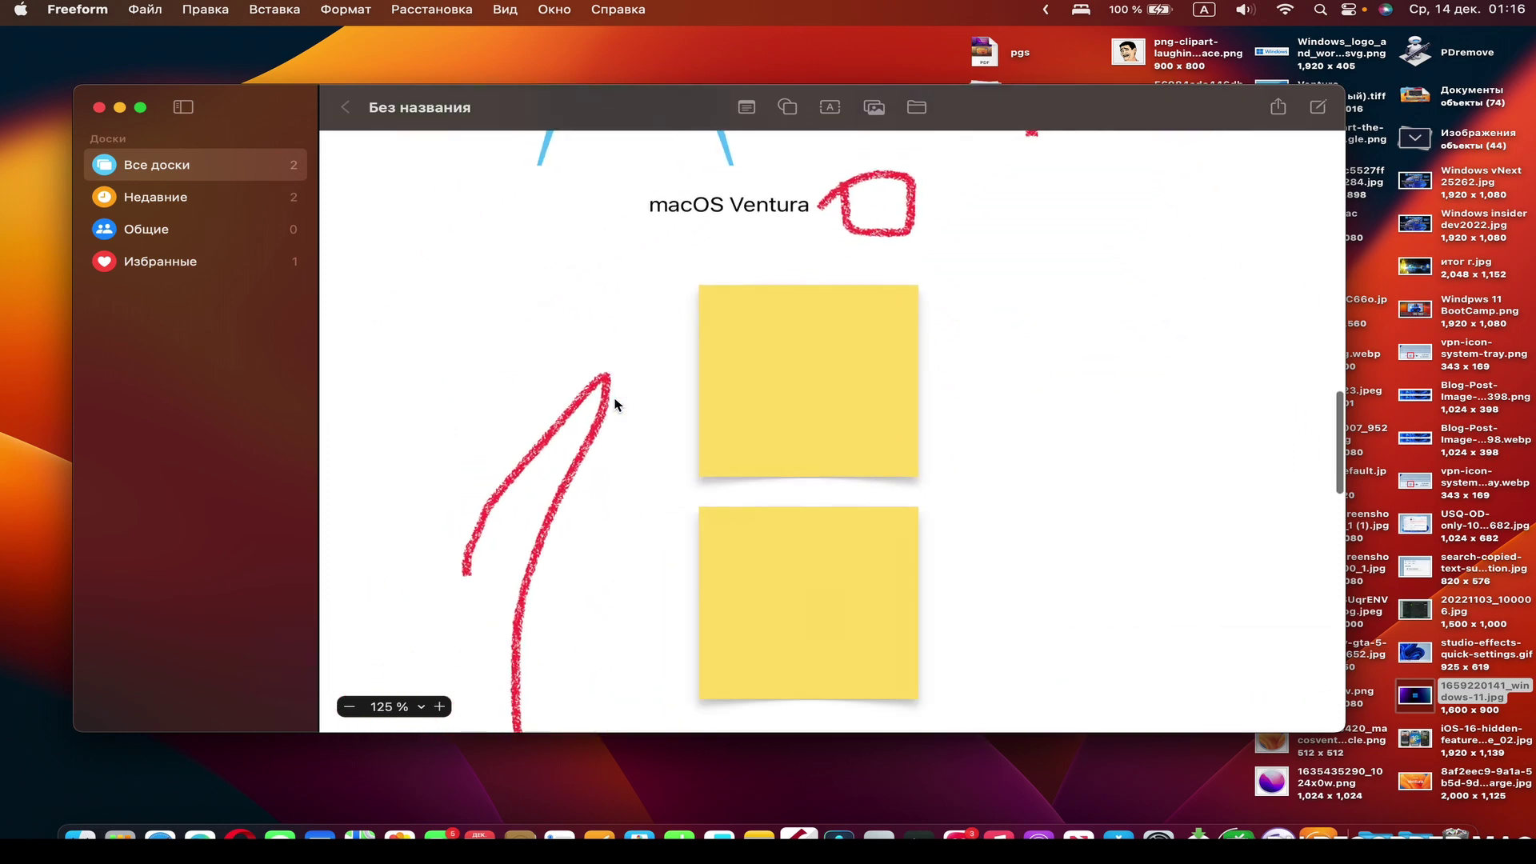
{"action": "scroll", "coordinate": [617, 404], "scroll_direction": "down", "scroll_amount": 7}
{"action": "scroll", "coordinate": [616, 404], "scroll_direction": "up", "scroll_amount": 13}
{"action": "scroll", "coordinate": [616, 404], "scroll_direction": "right", "scroll_amount": 2}
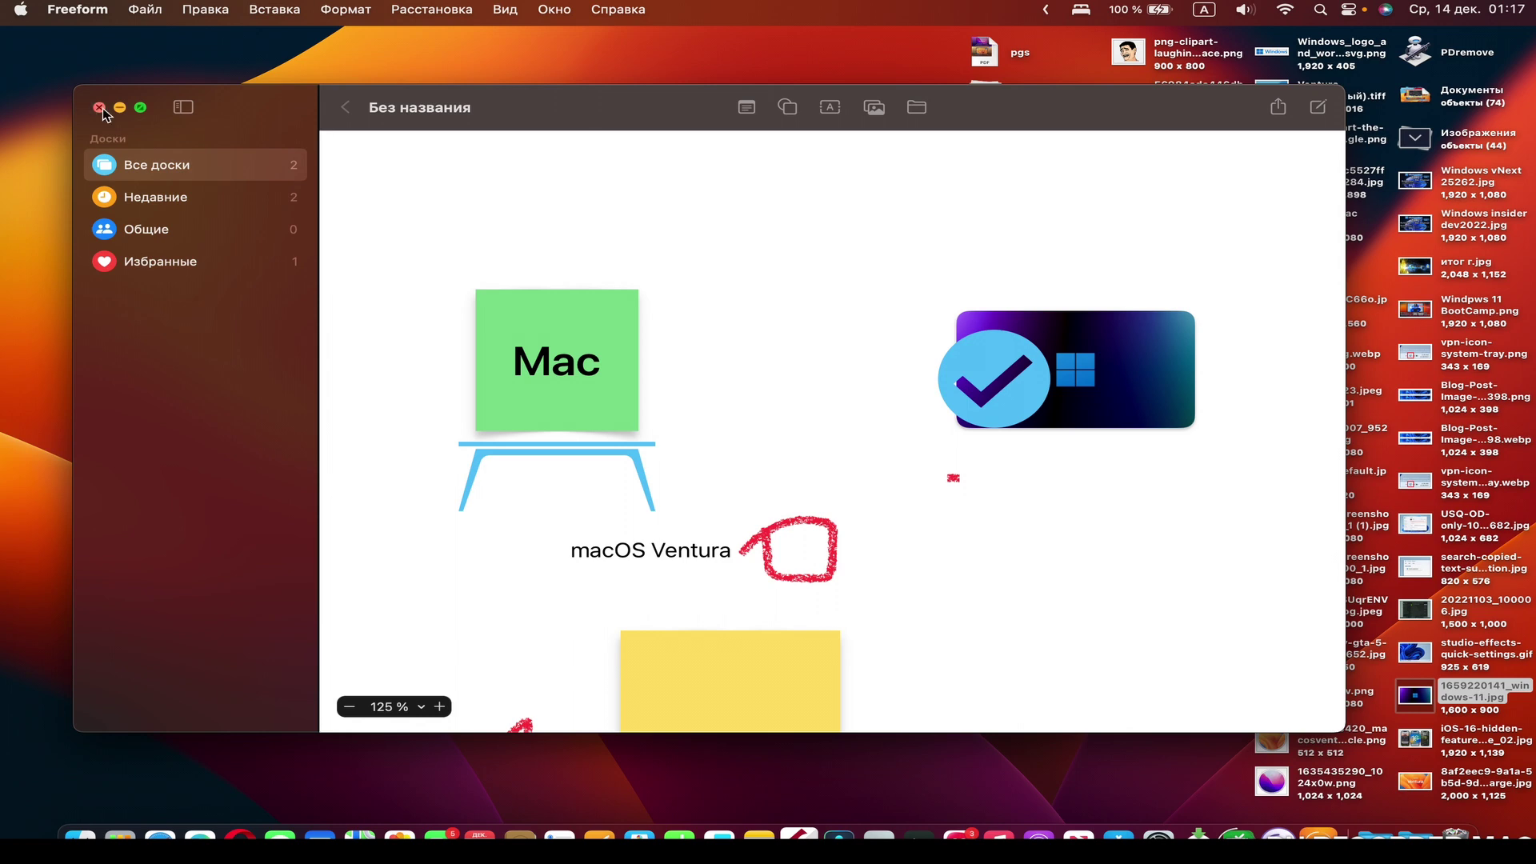
Step: Return to Все доски and delete the board Без названия
{"action": "left_click", "coordinate": [344, 109]}
{"action": "right_click", "coordinate": [411, 198]}
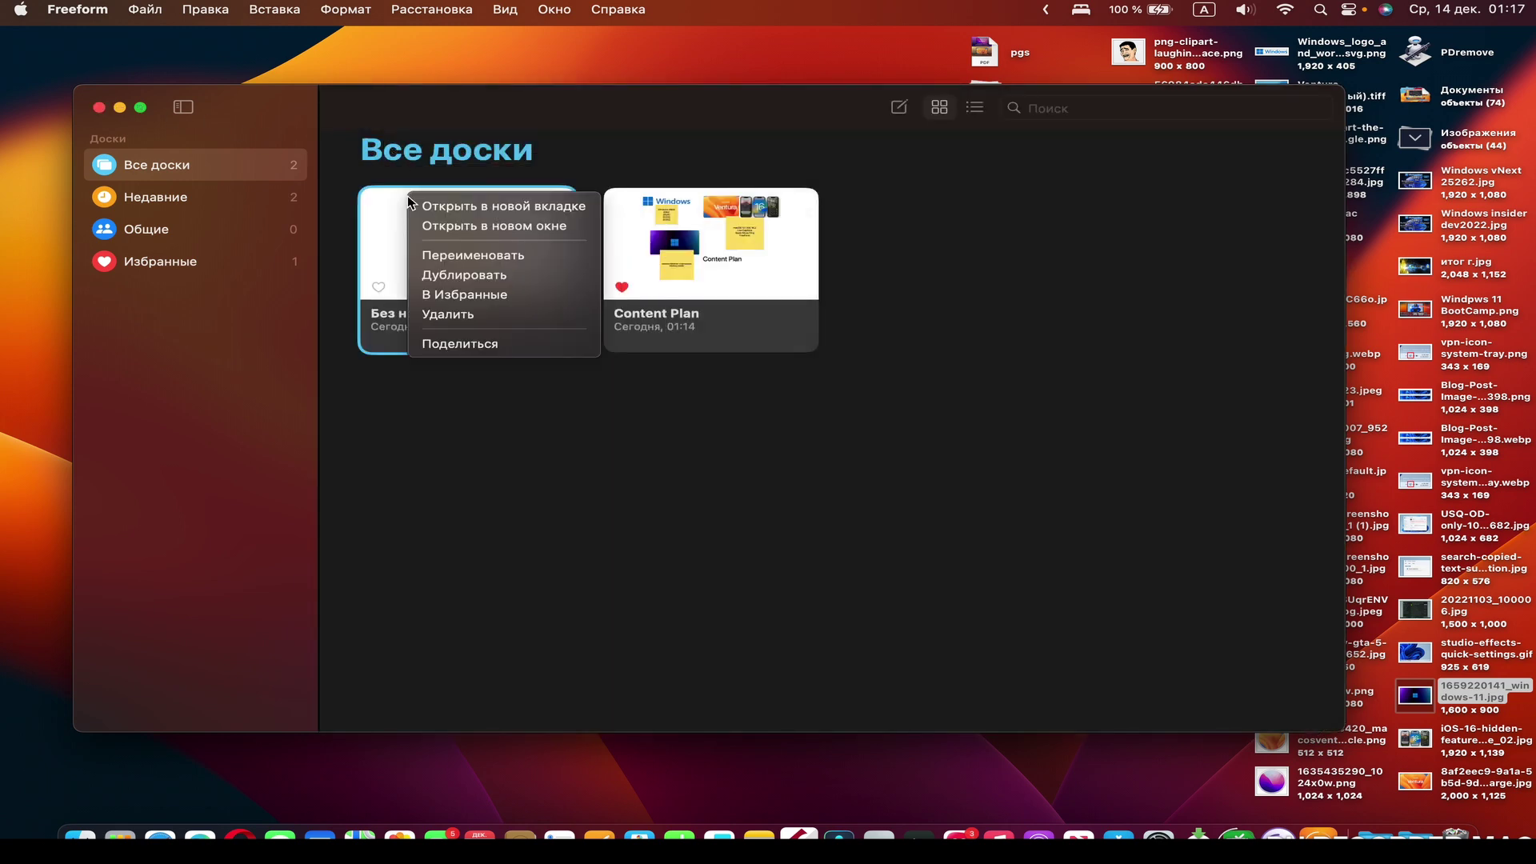
{"action": "left_click", "coordinate": [453, 316]}
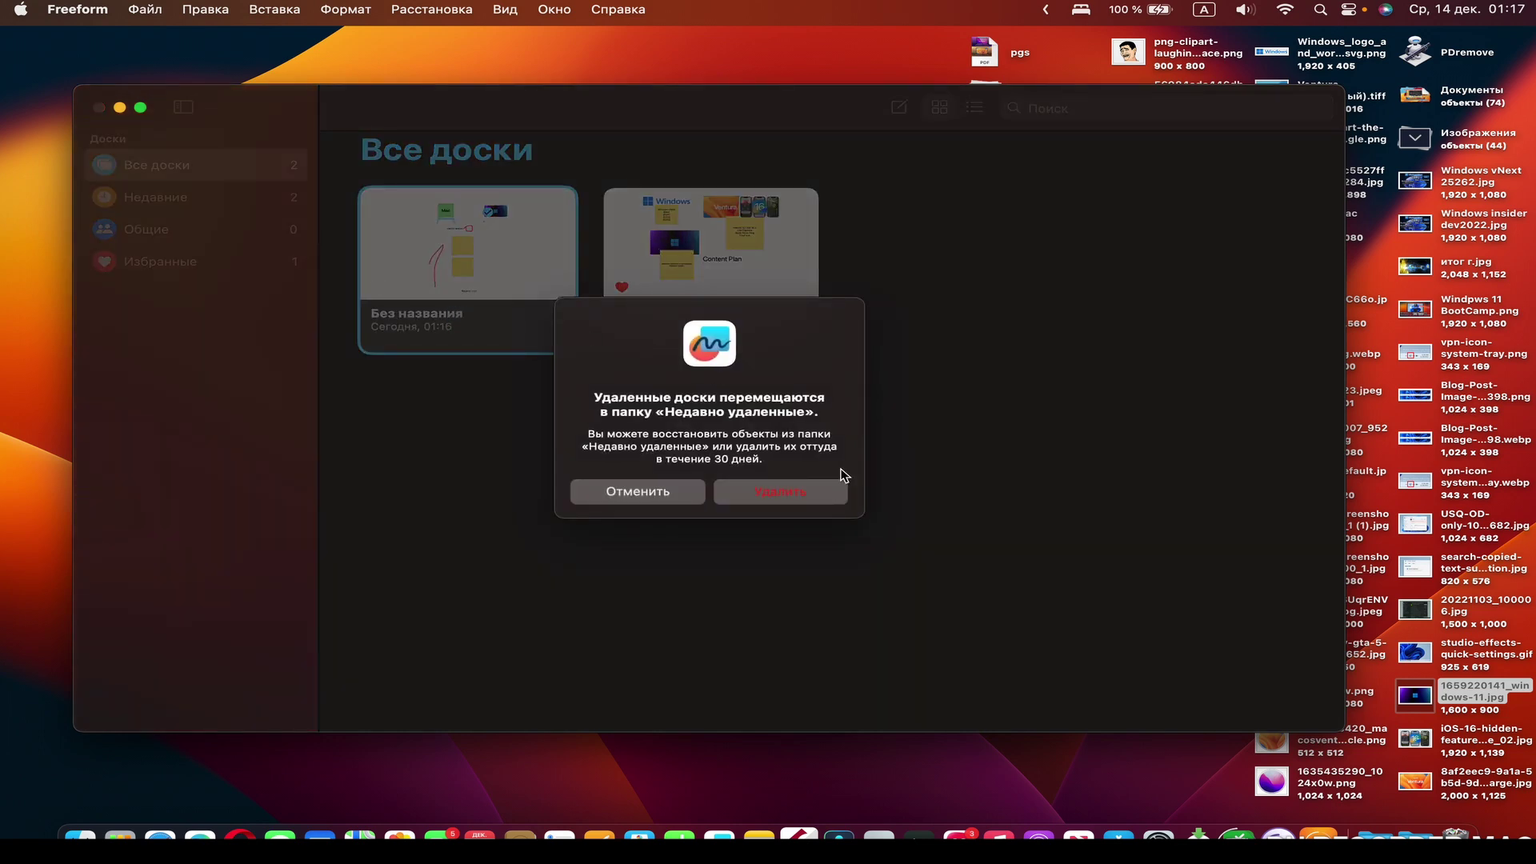
{"action": "left_click", "coordinate": [798, 501]}
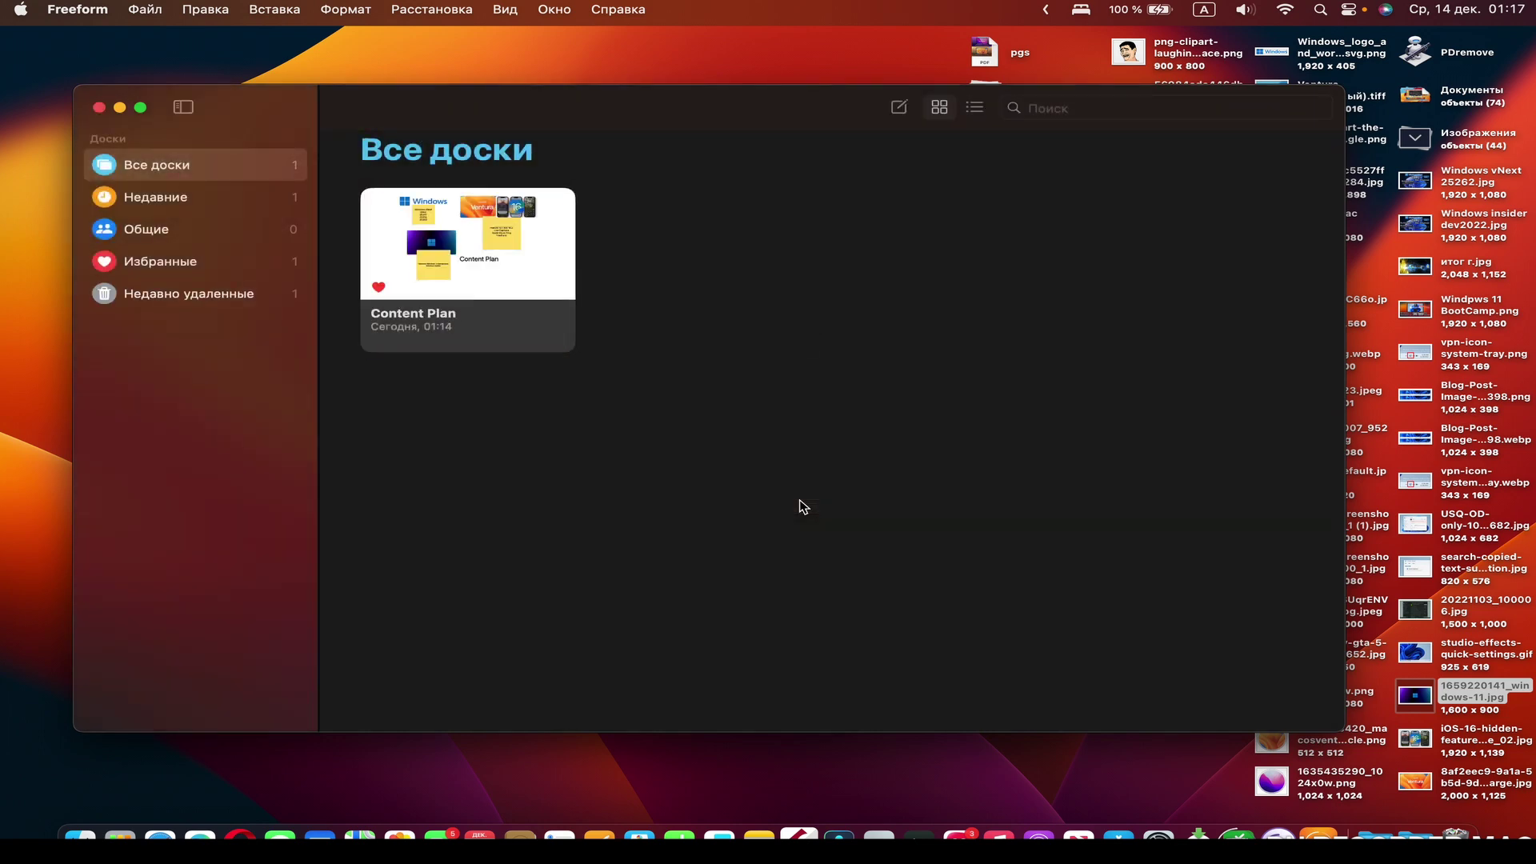
Step: Quit Freeform and collapse the Изображения stack on the desktop
{"action": "key", "text": "super+q"}
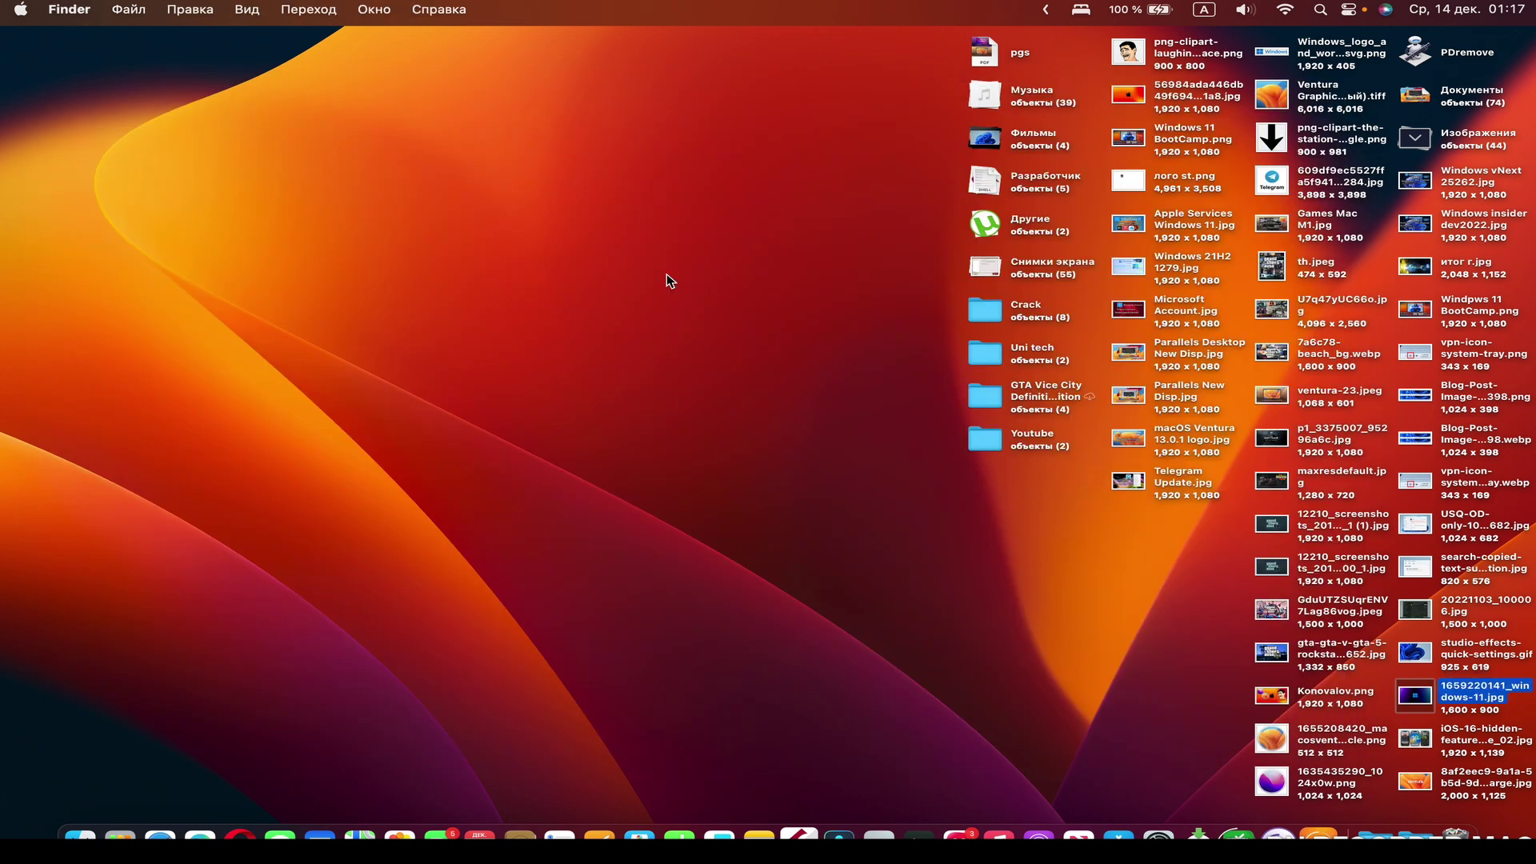
{"action": "left_click", "coordinate": [1453, 139]}
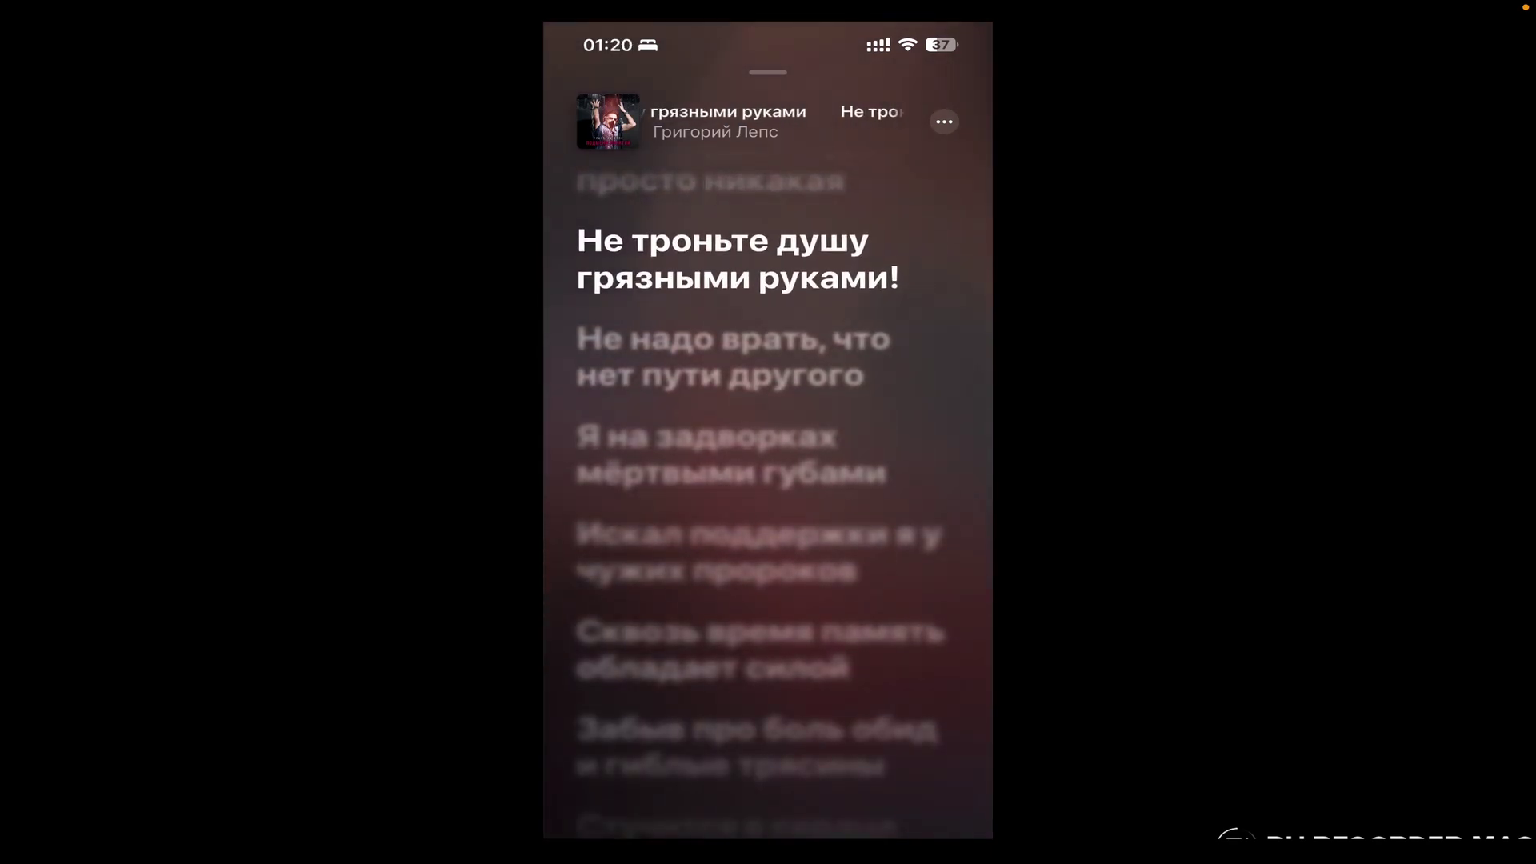
Step: Reveal the playback controls over the song lyrics in Music on the iPhone and raise the vocal volume
{"action": "scroll", "coordinate": [769, 432], "scroll_direction": "up", "scroll_amount": 4}
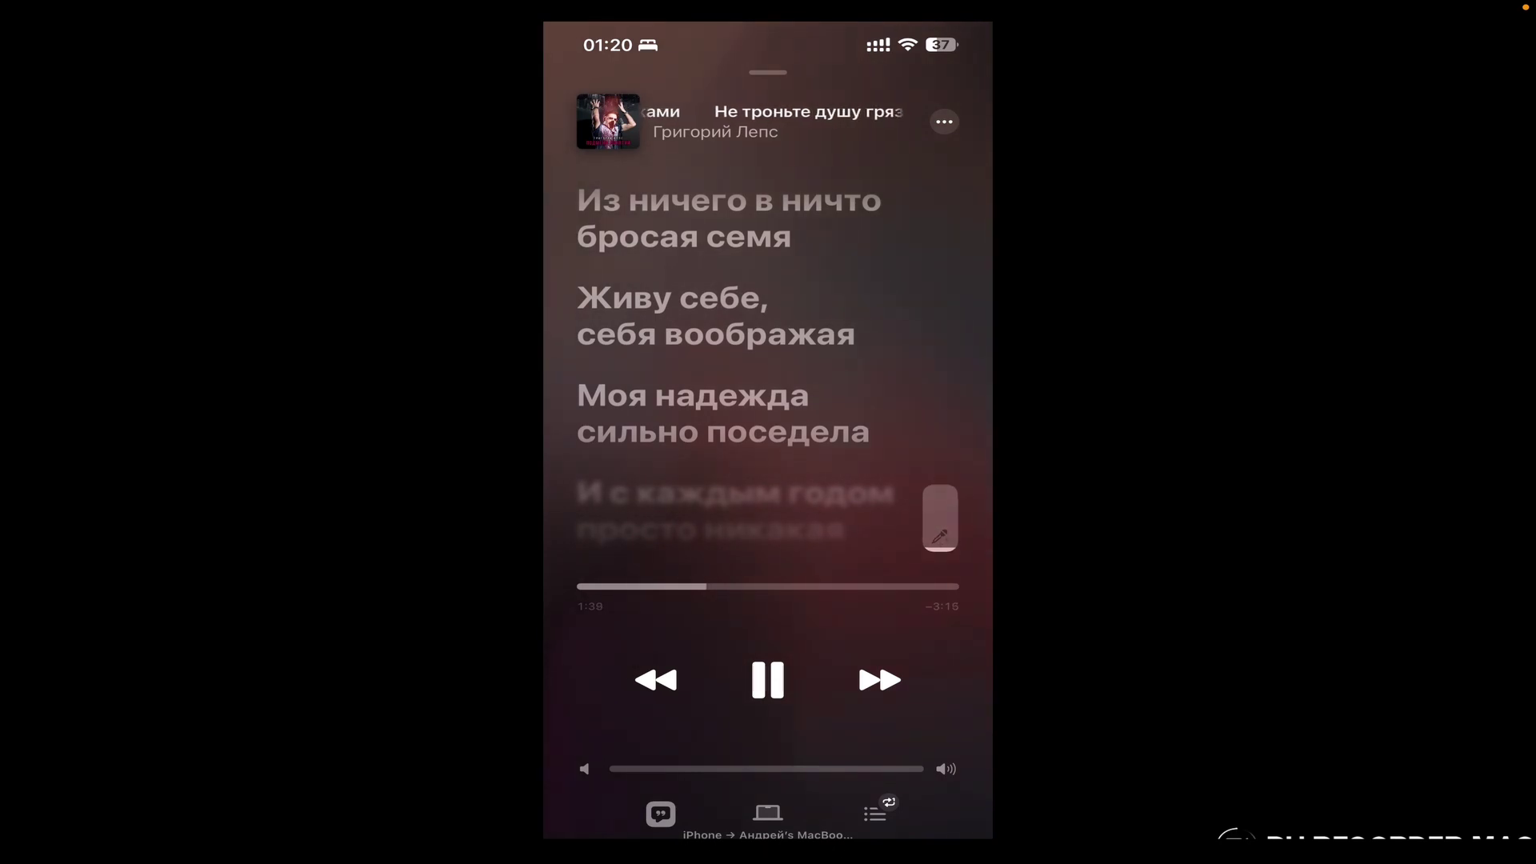
{"action": "left_click_drag", "start_coordinate": [940, 544], "coordinate": [941, 479]}
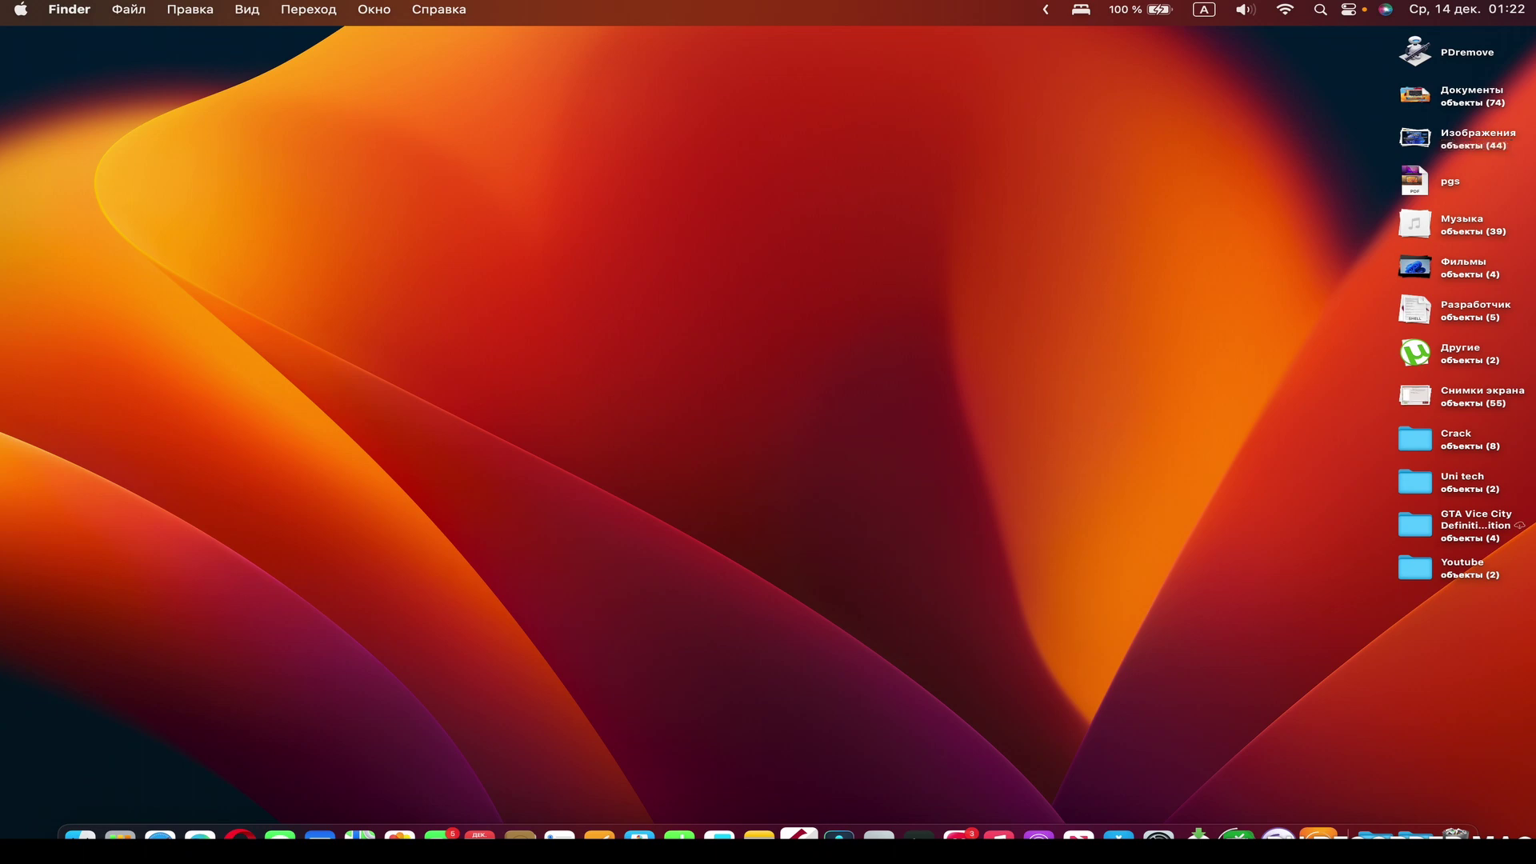
Step: Switch to the TV app on the Mac, and pause and resume season 2, episode 7 of Маленькая Америка
{"action": "left_click", "coordinate": [918, 836]}
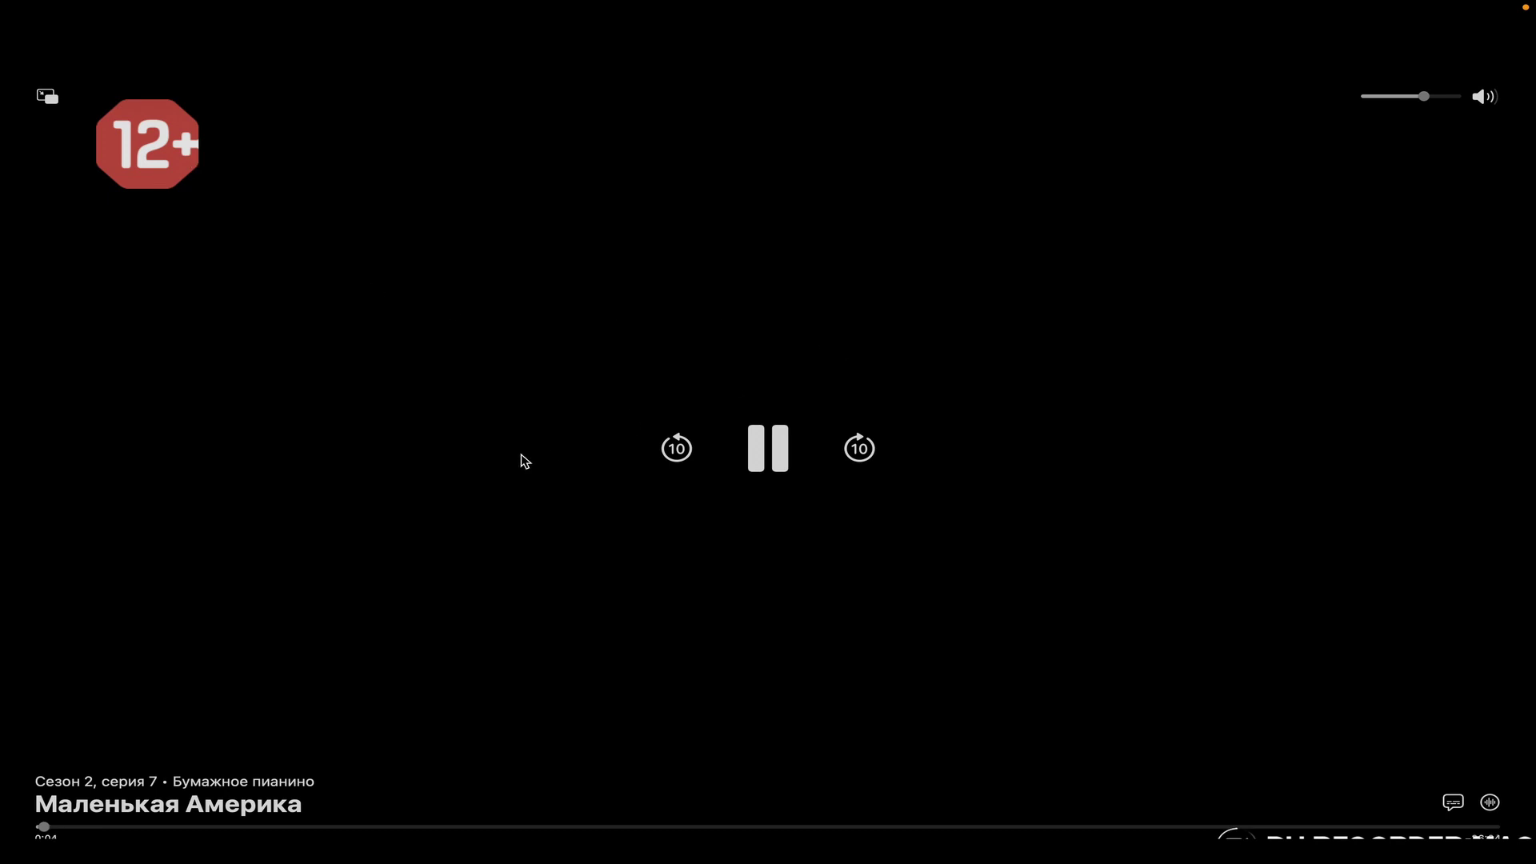
{"action": "left_click", "coordinate": [766, 452]}
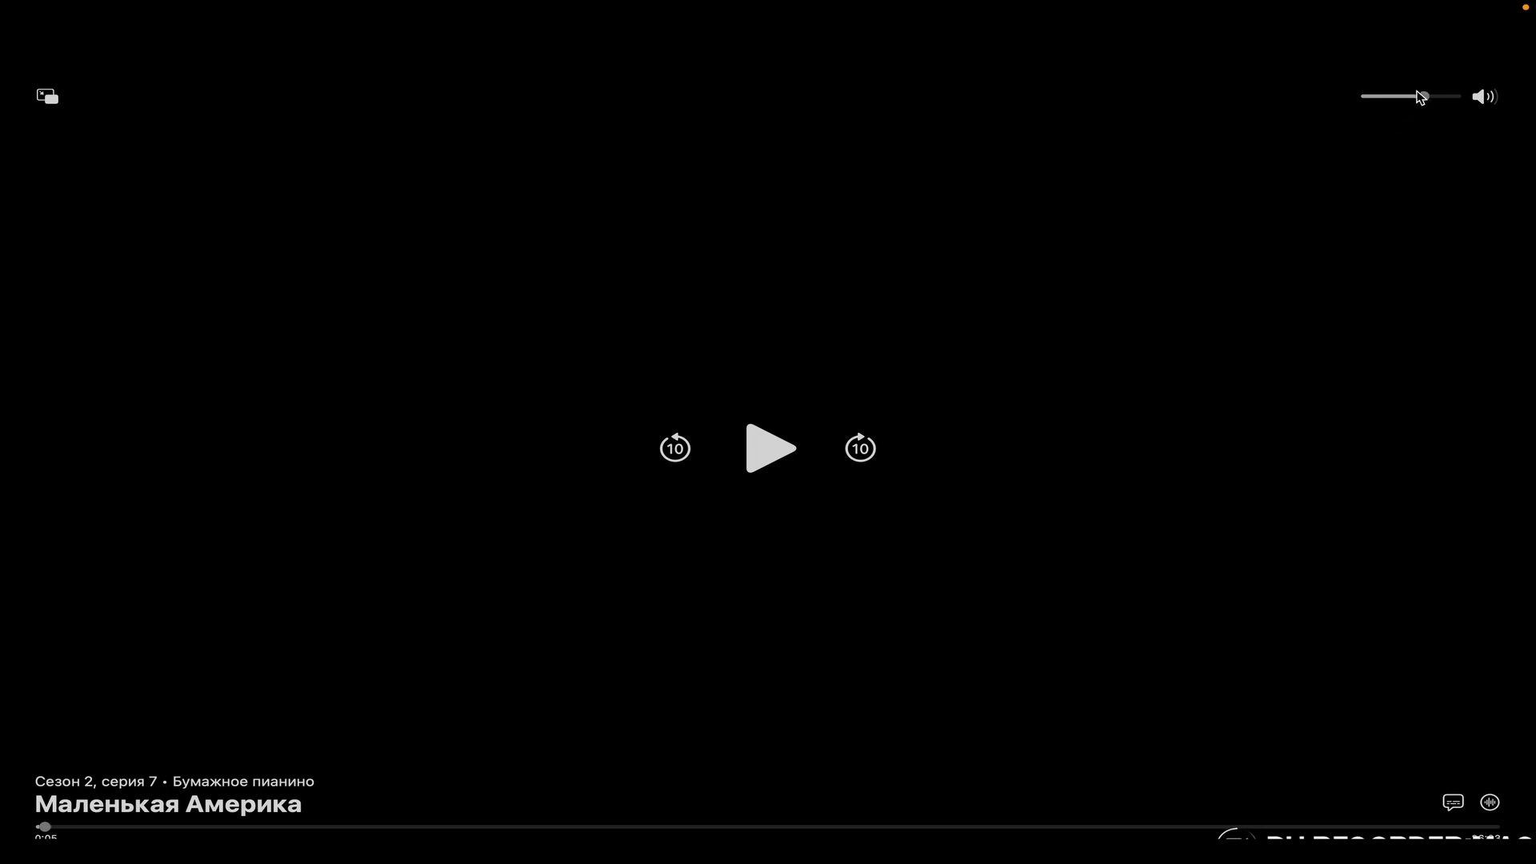
{"action": "left_click", "coordinate": [780, 452]}
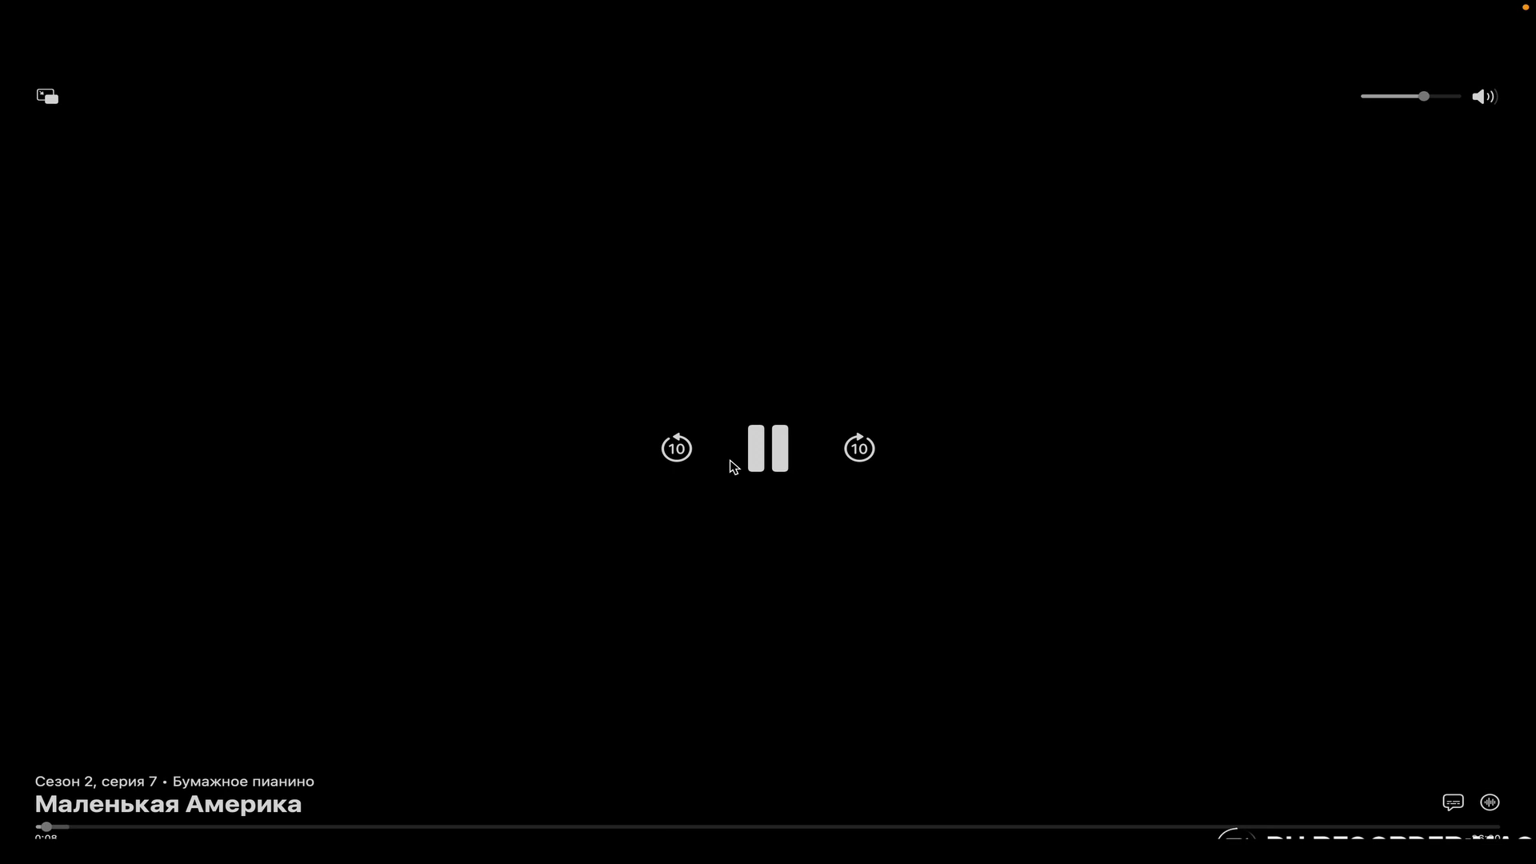
Step: Move the playing episode out of full screen into picture in picture
{"action": "left_click", "coordinate": [734, 466]}
{"action": "left_click", "coordinate": [47, 95]}
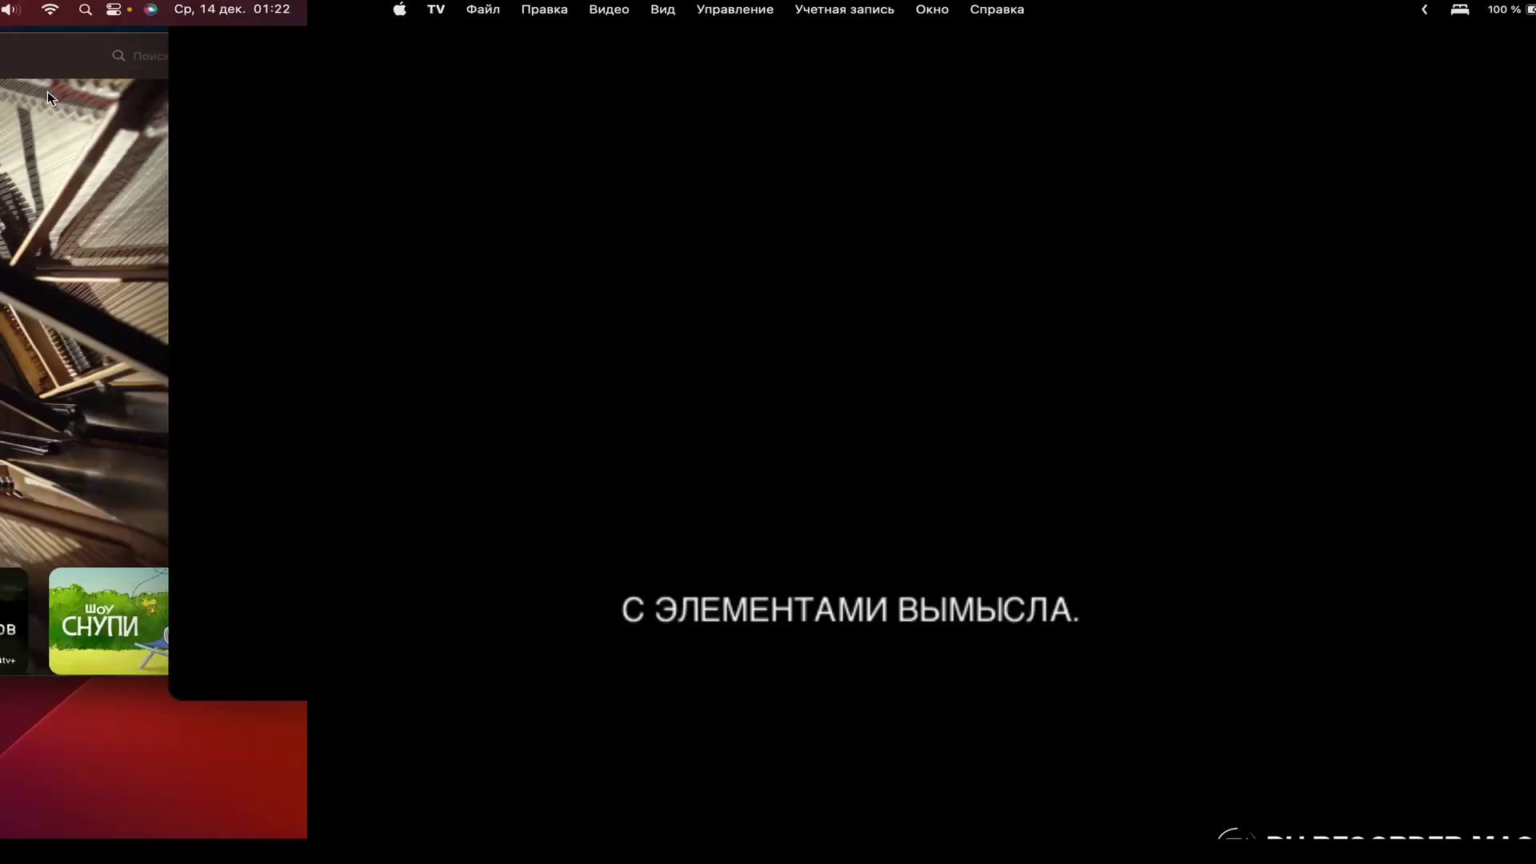